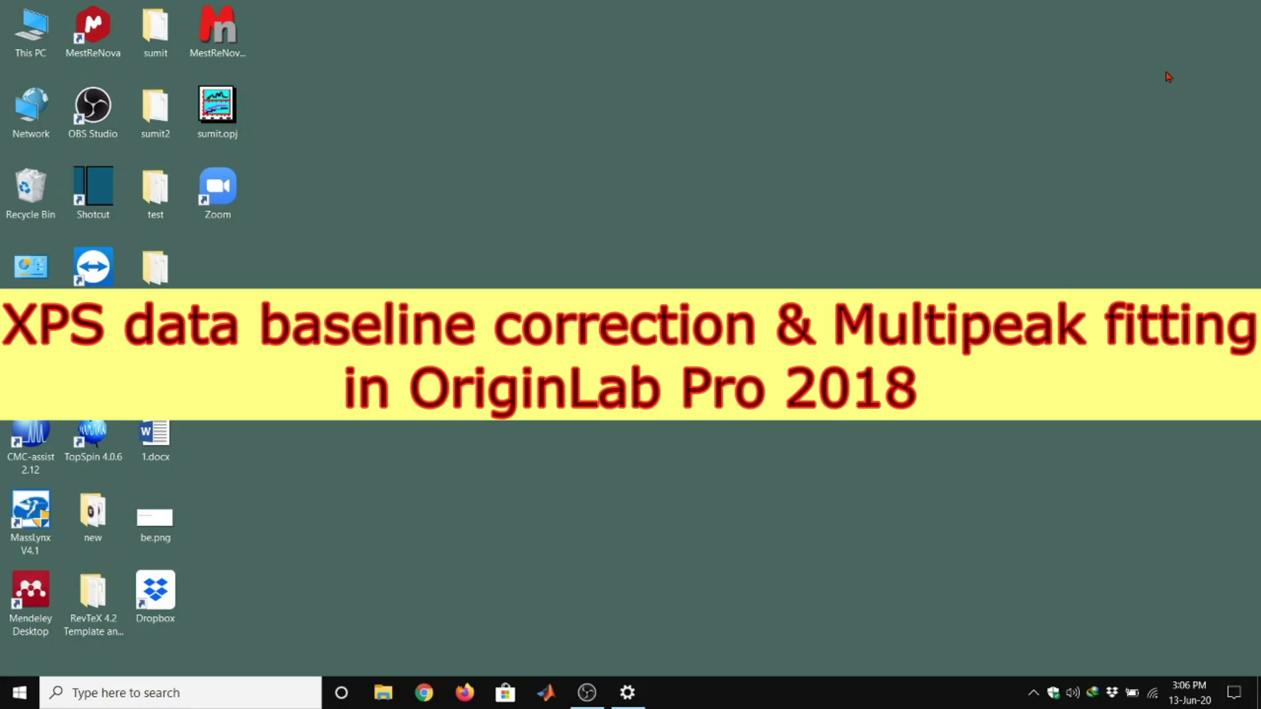
# Launch Origin 2018 64Bit from the Start menu's Most used list
pyautogui.click(26, 700)
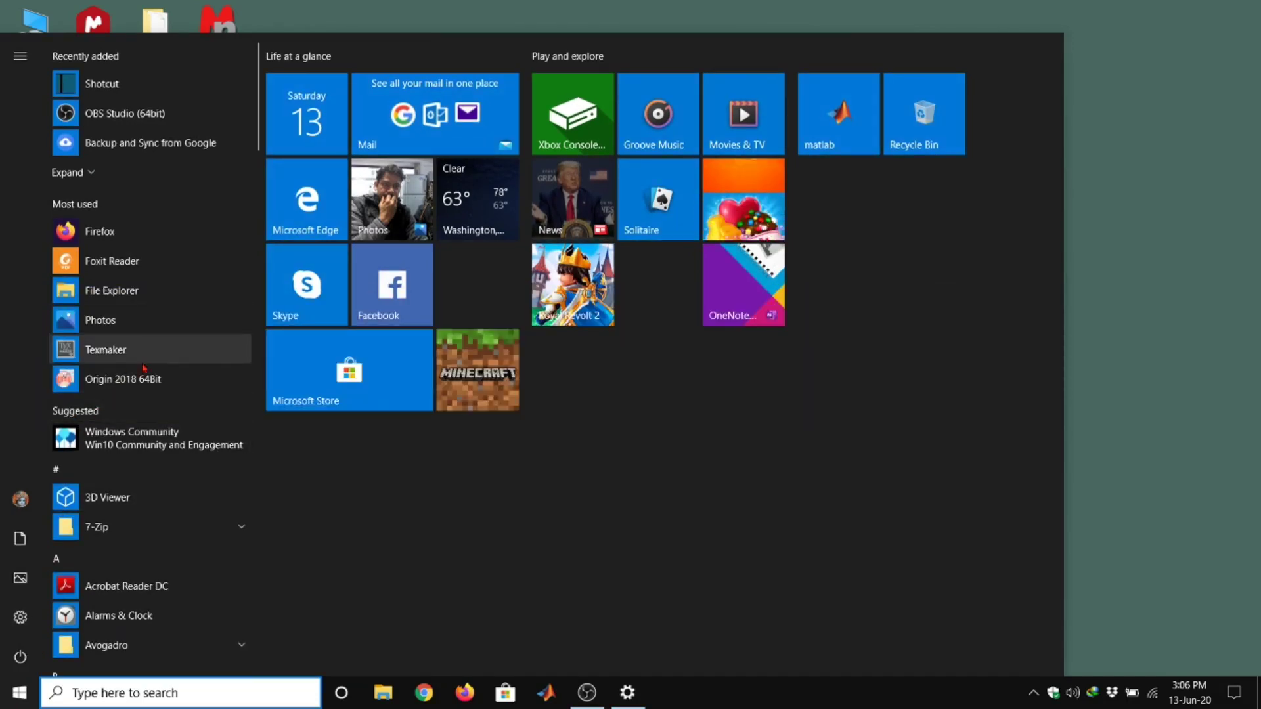
pyautogui.click(146, 381)
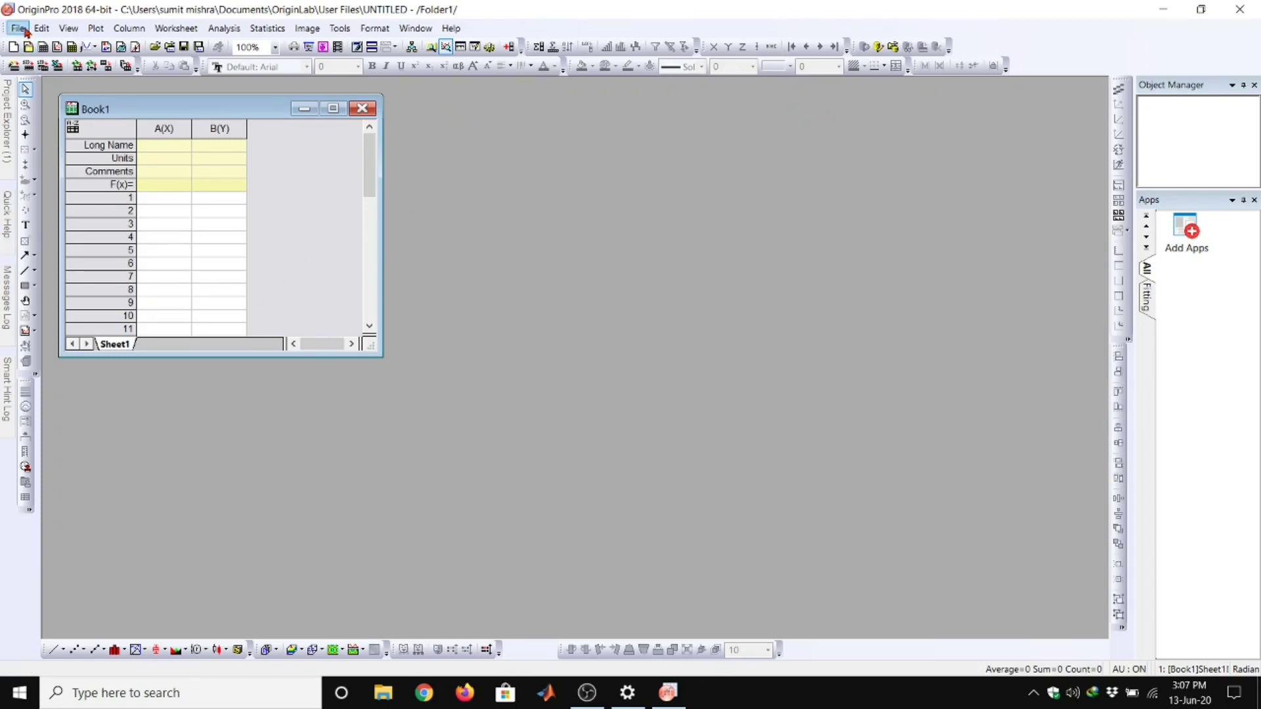
# Open the sumit.opj project from the Desktop through File > Open
pyautogui.click(24, 30)
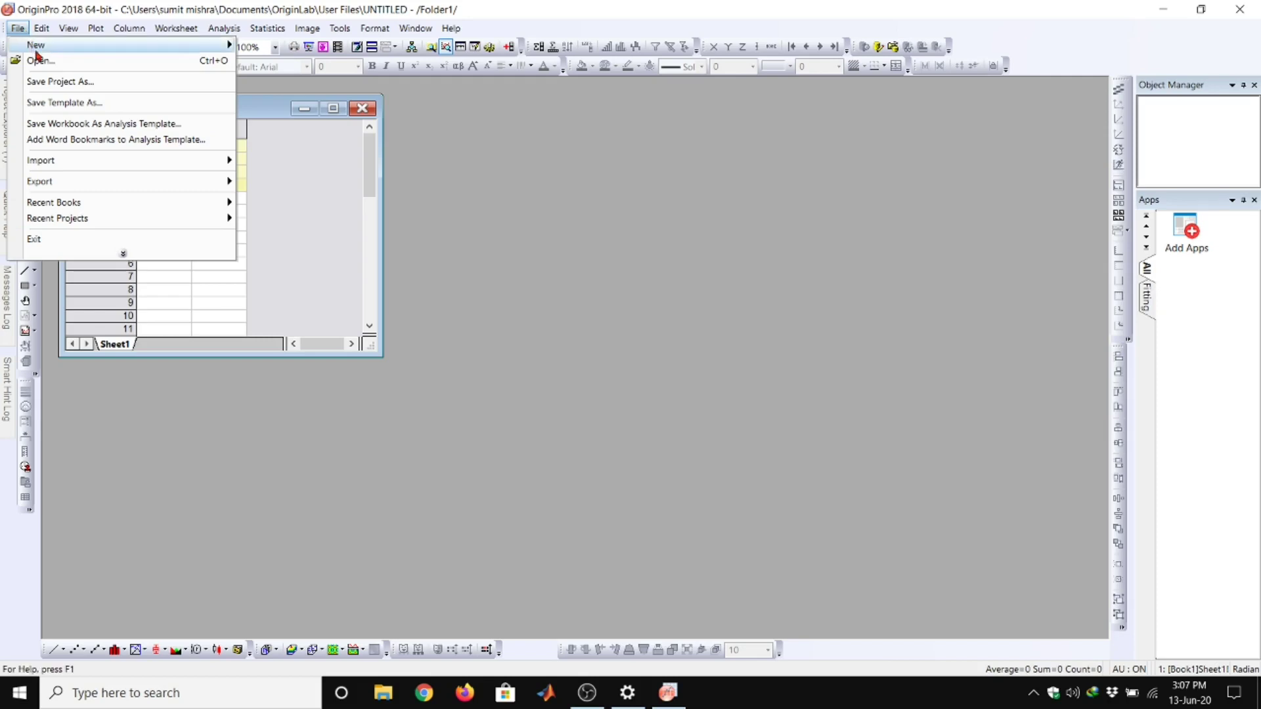
pyautogui.click(46, 63)
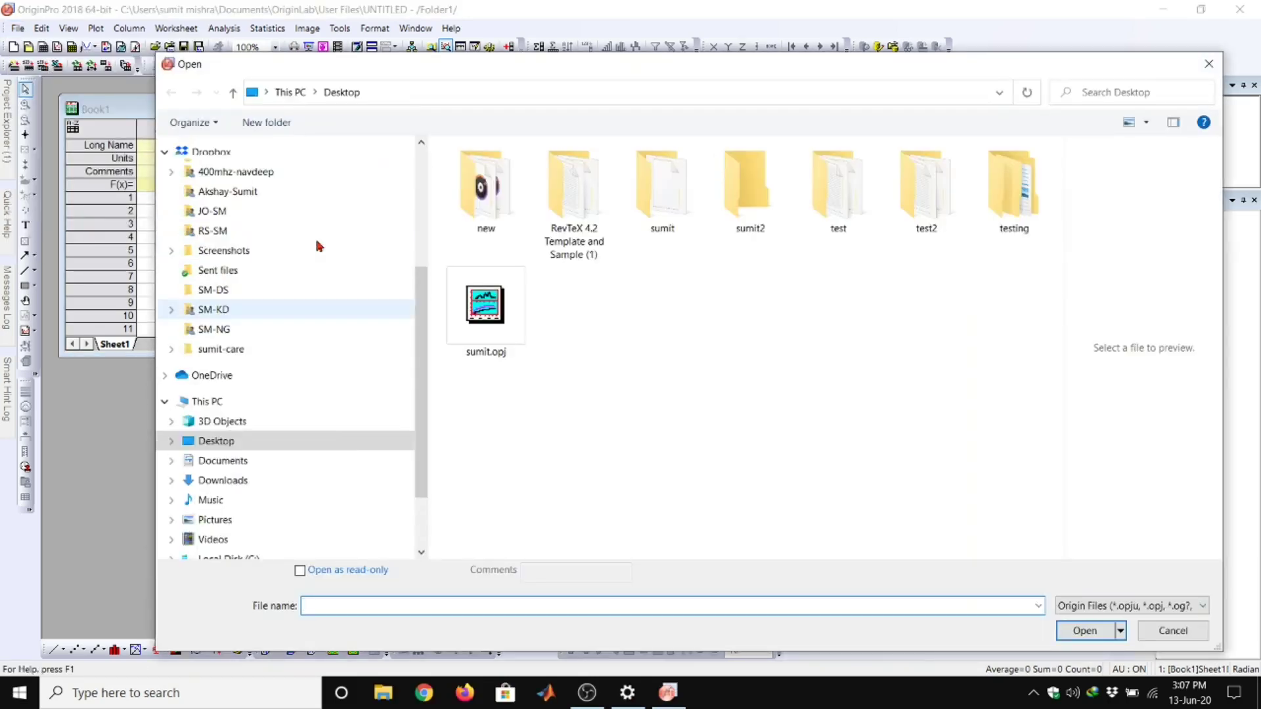
pyautogui.click(457, 315)
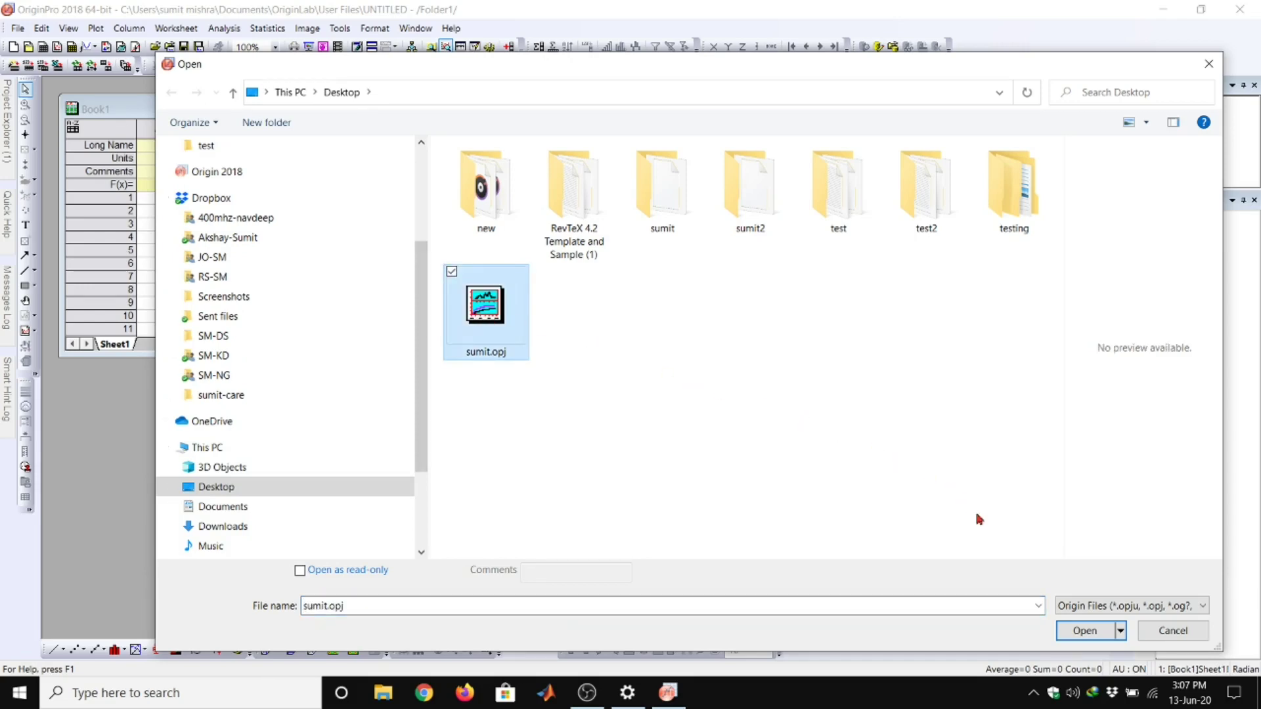
pyautogui.click(1072, 630)
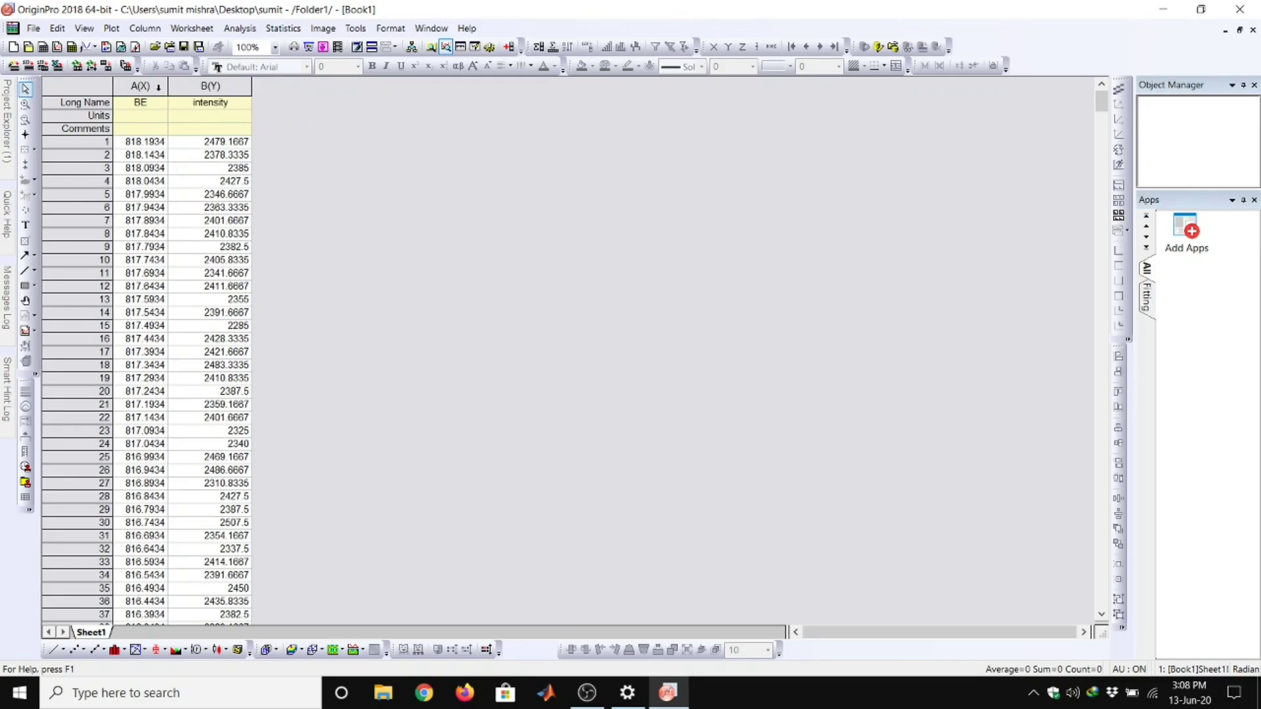
# Sort the worksheet in ascending order by the BE column
pyautogui.click(157, 84)
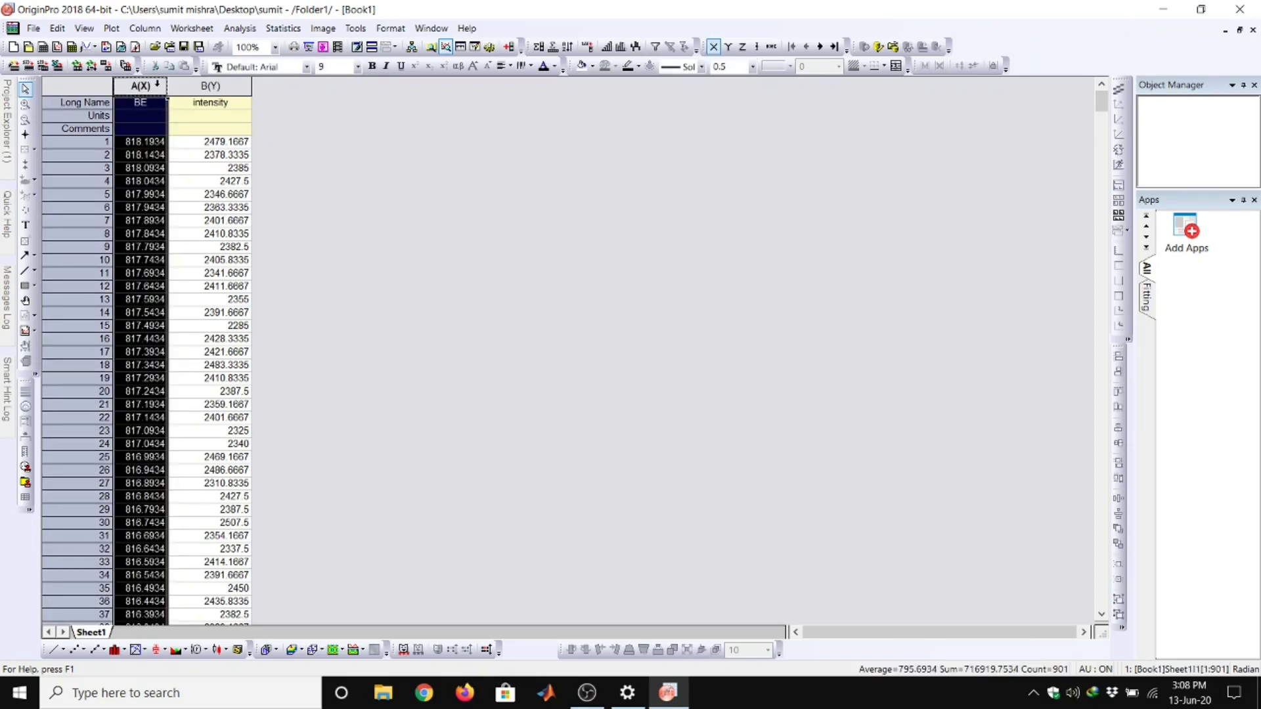
pyautogui.rightClick(158, 86)
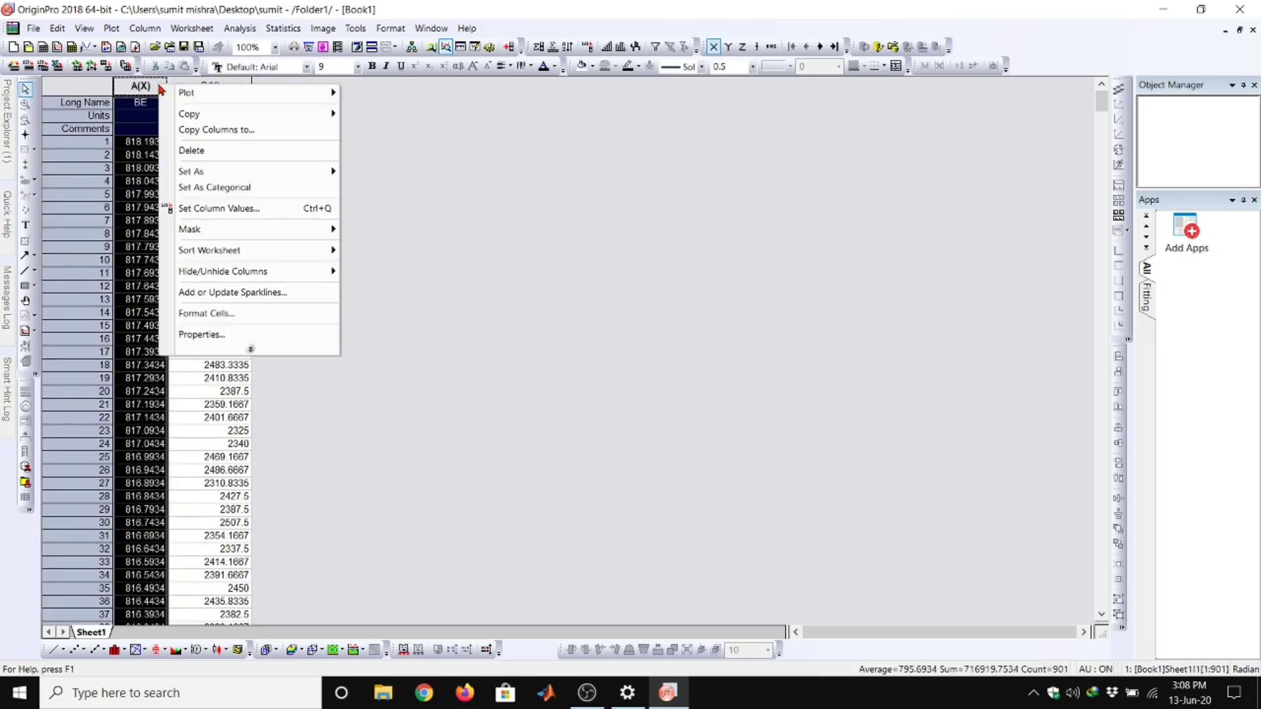
pyautogui.moveTo(209, 250)
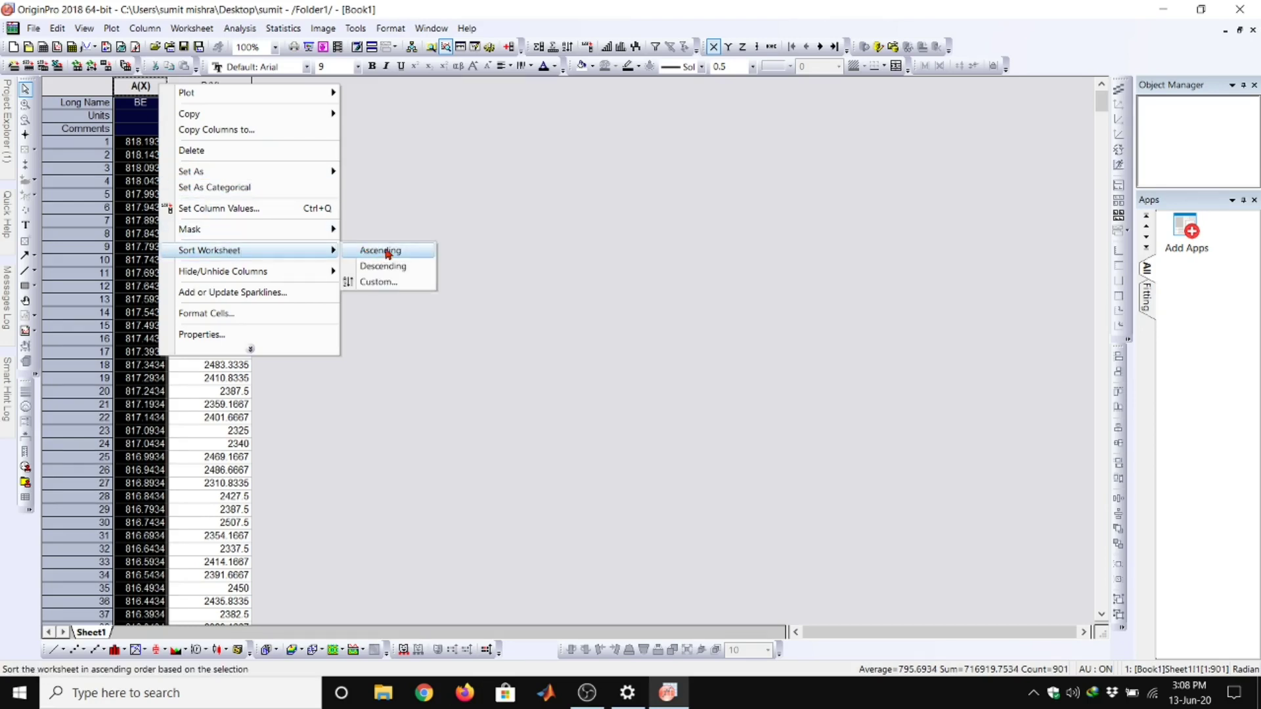
pyautogui.click(387, 253)
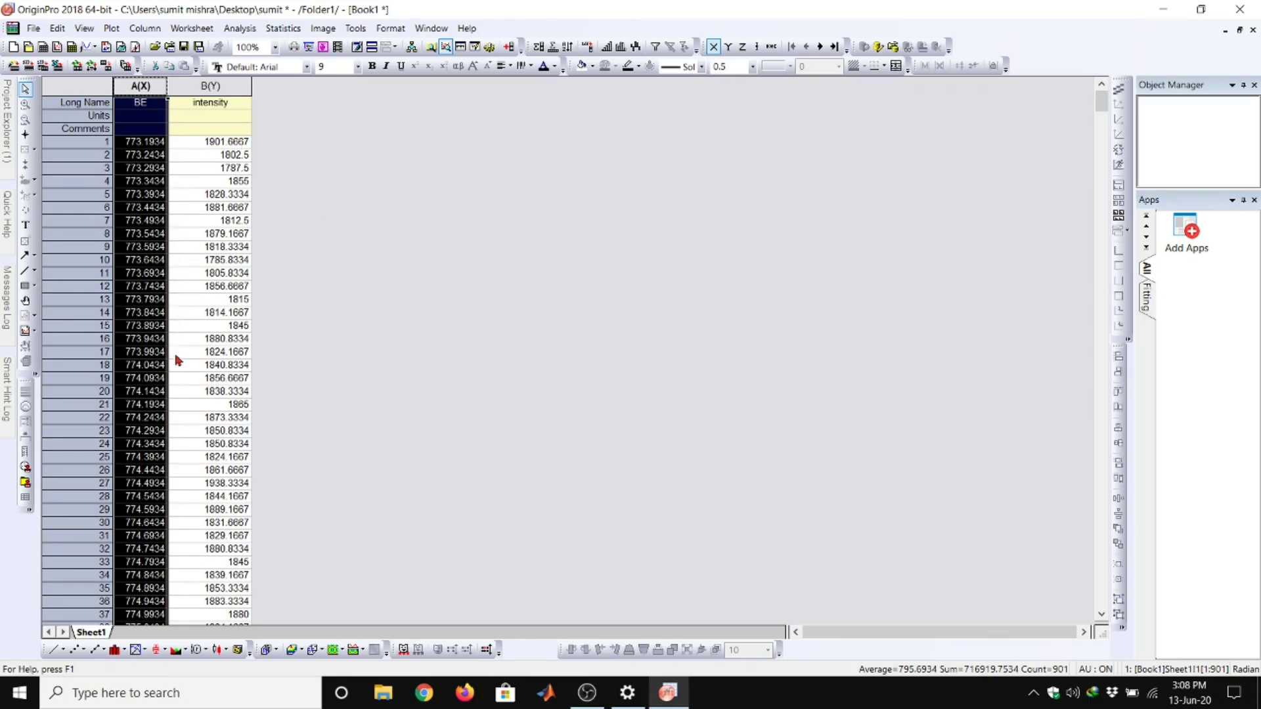
pyautogui.click(348, 291)
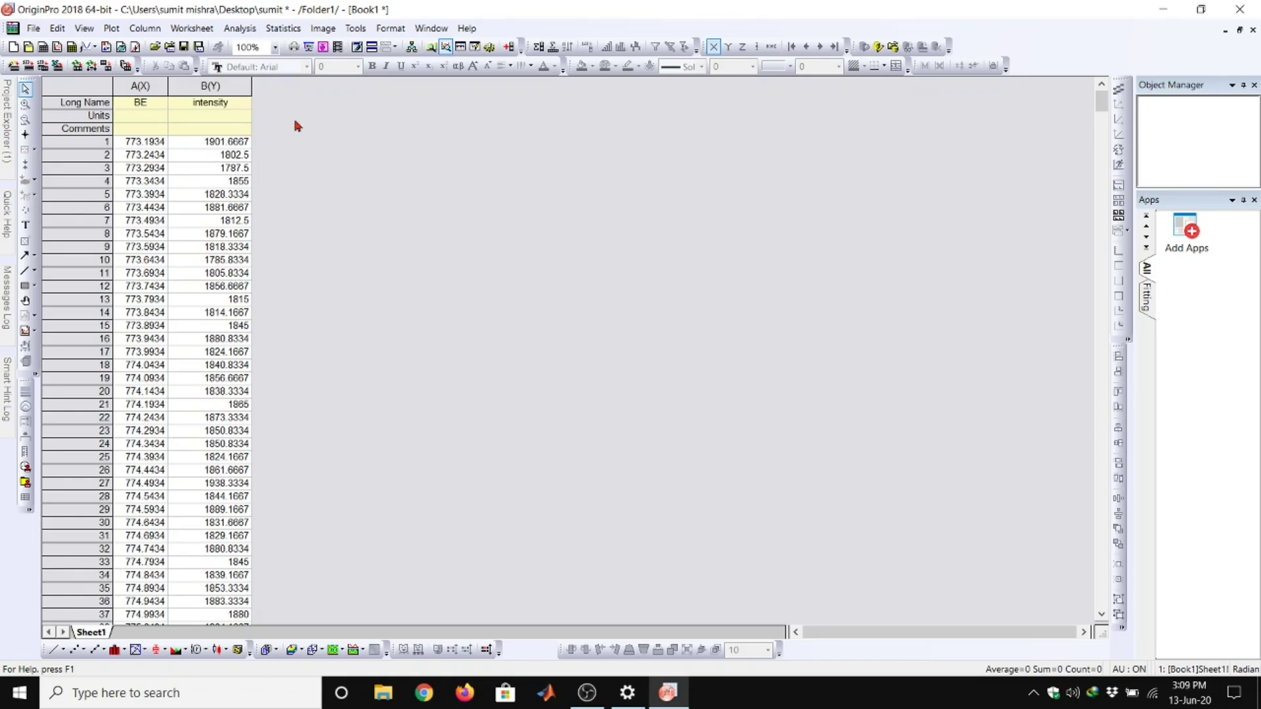
# Show the Sparklines row and add a sparkline for the intensity column
pyautogui.rightClick(294, 118)
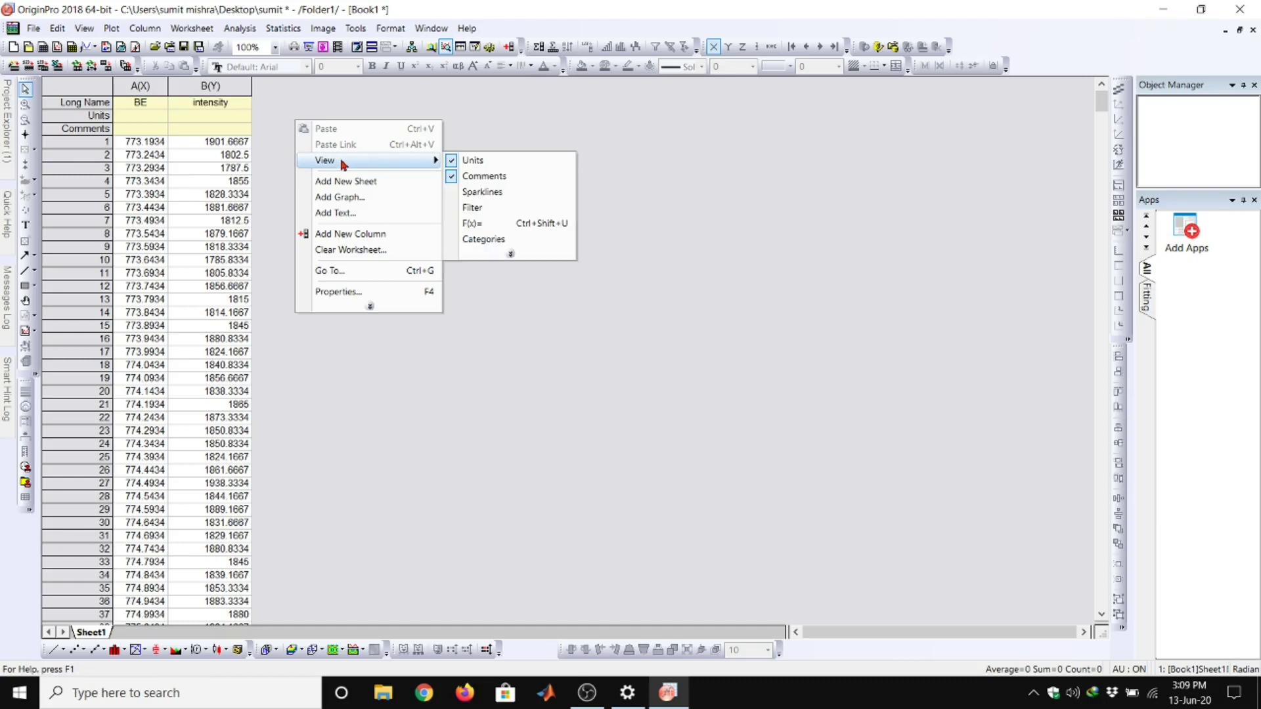
pyautogui.moveTo(367, 160)
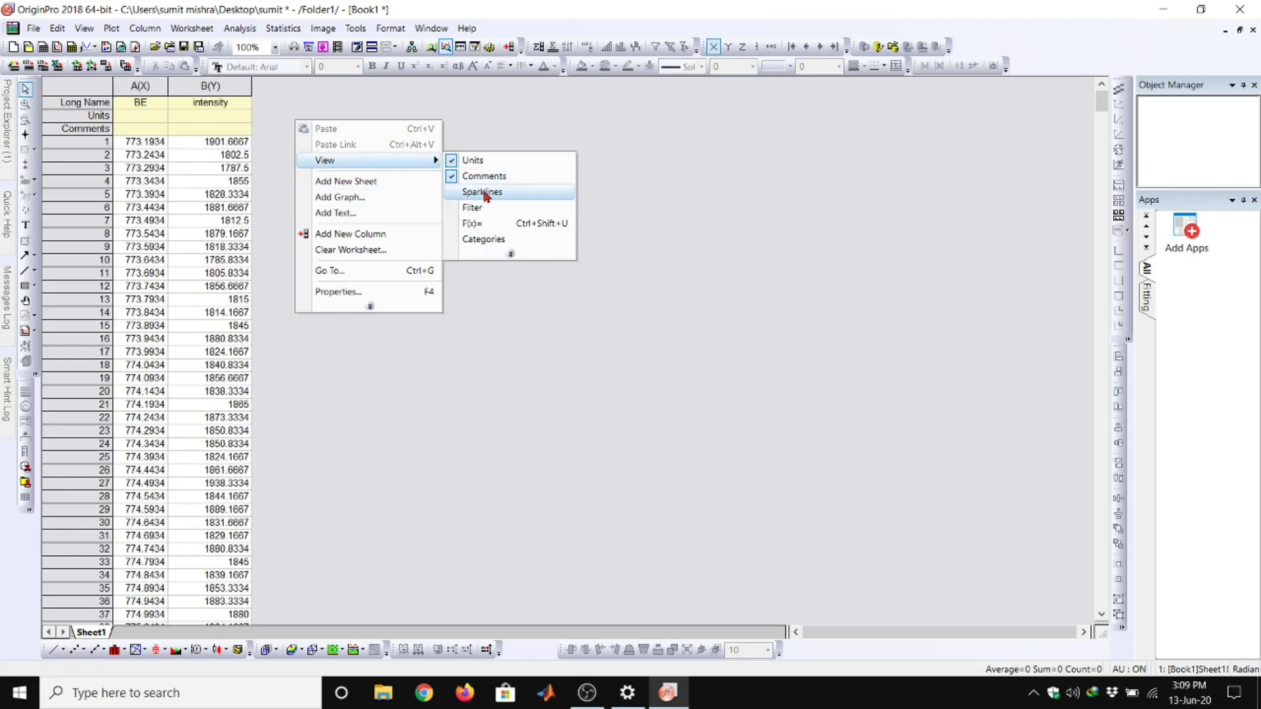
pyautogui.click(488, 193)
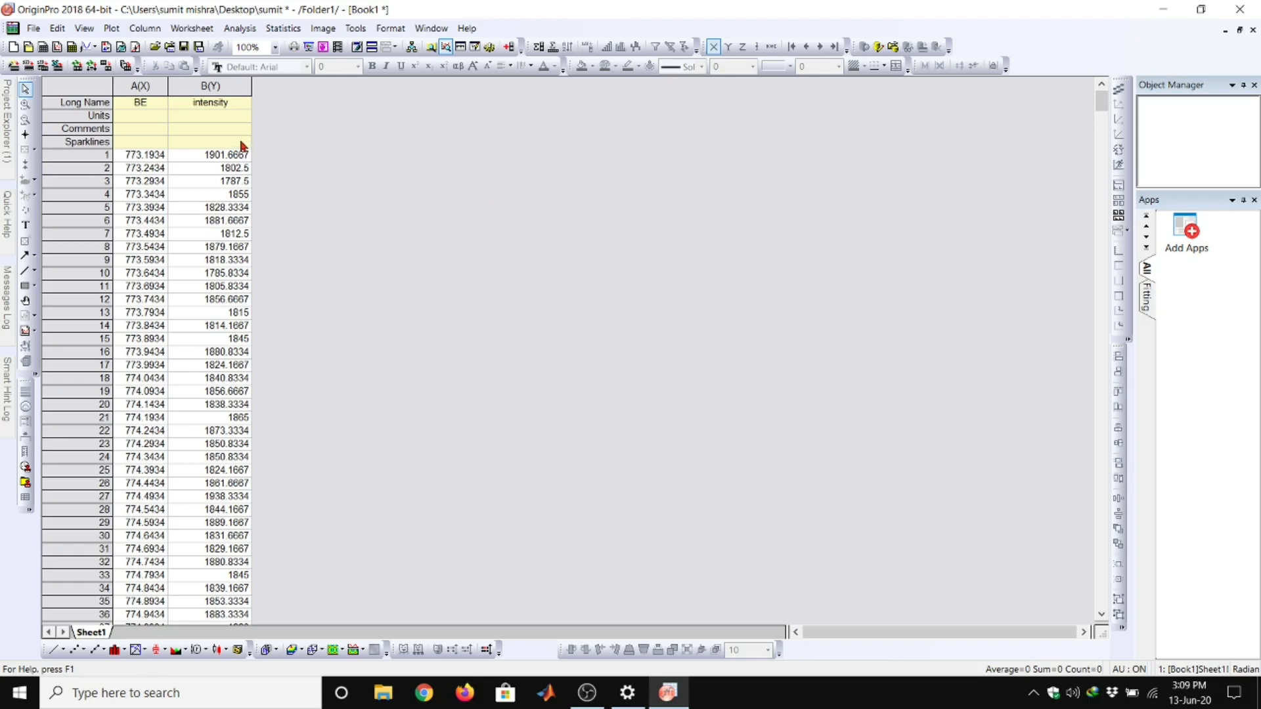
pyautogui.click(240, 144)
pyautogui.rightClick(241, 144)
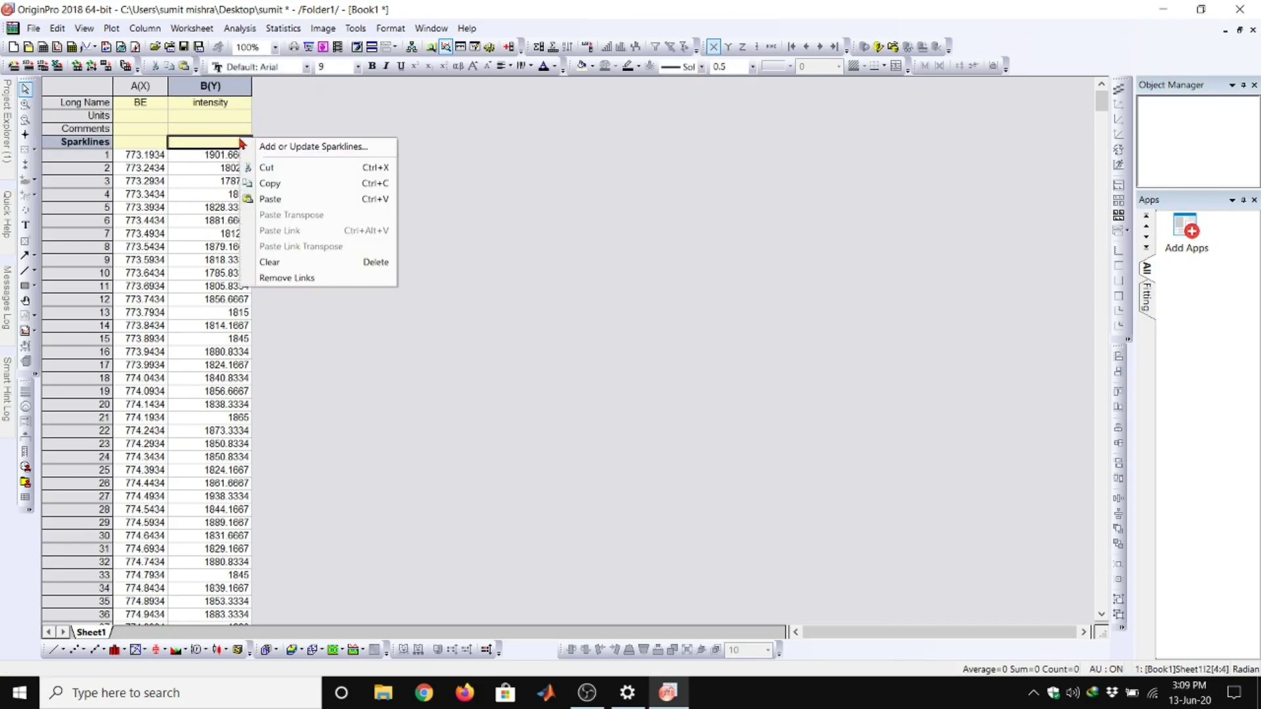
pyautogui.click(316, 148)
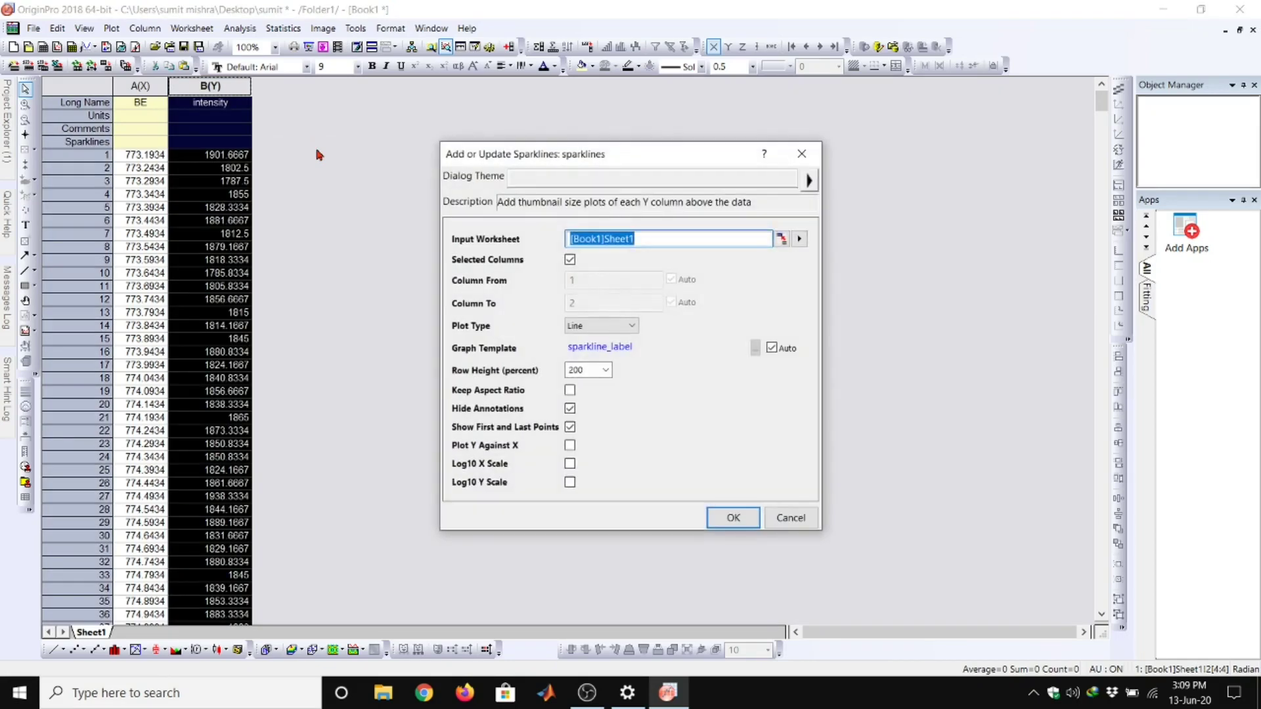
pyautogui.click(723, 513)
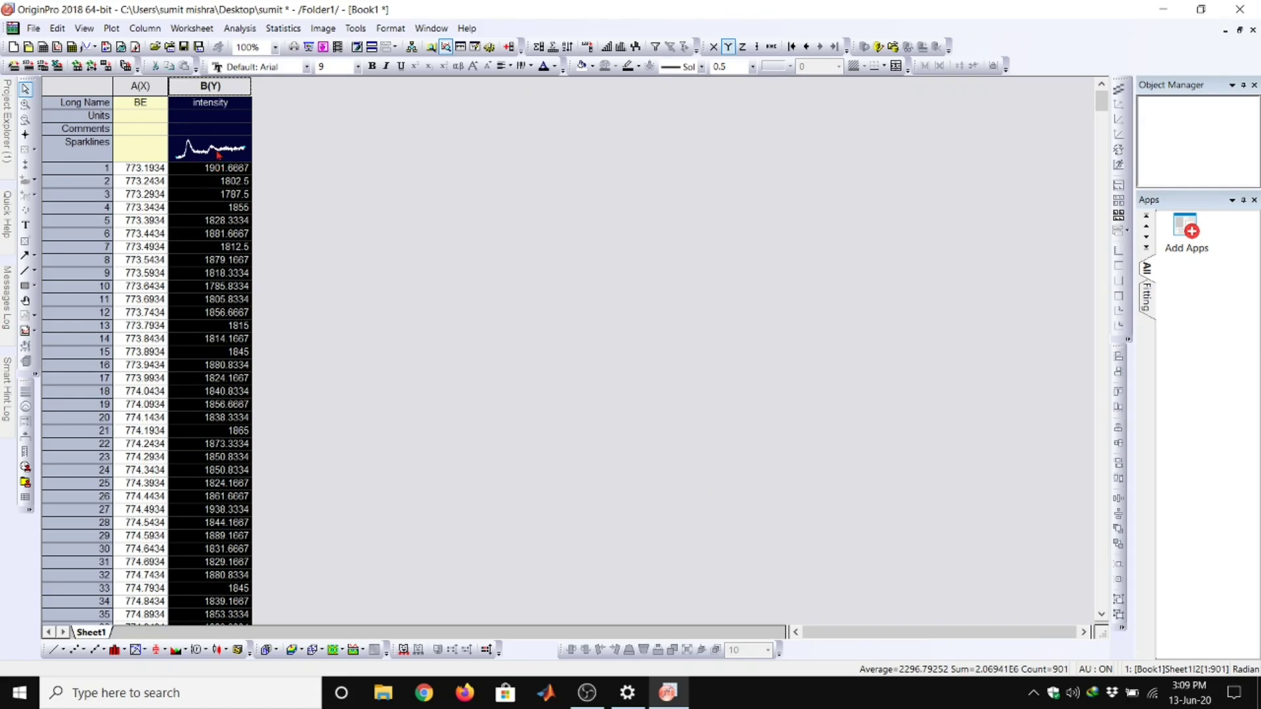
pyautogui.moveTo(210, 149)
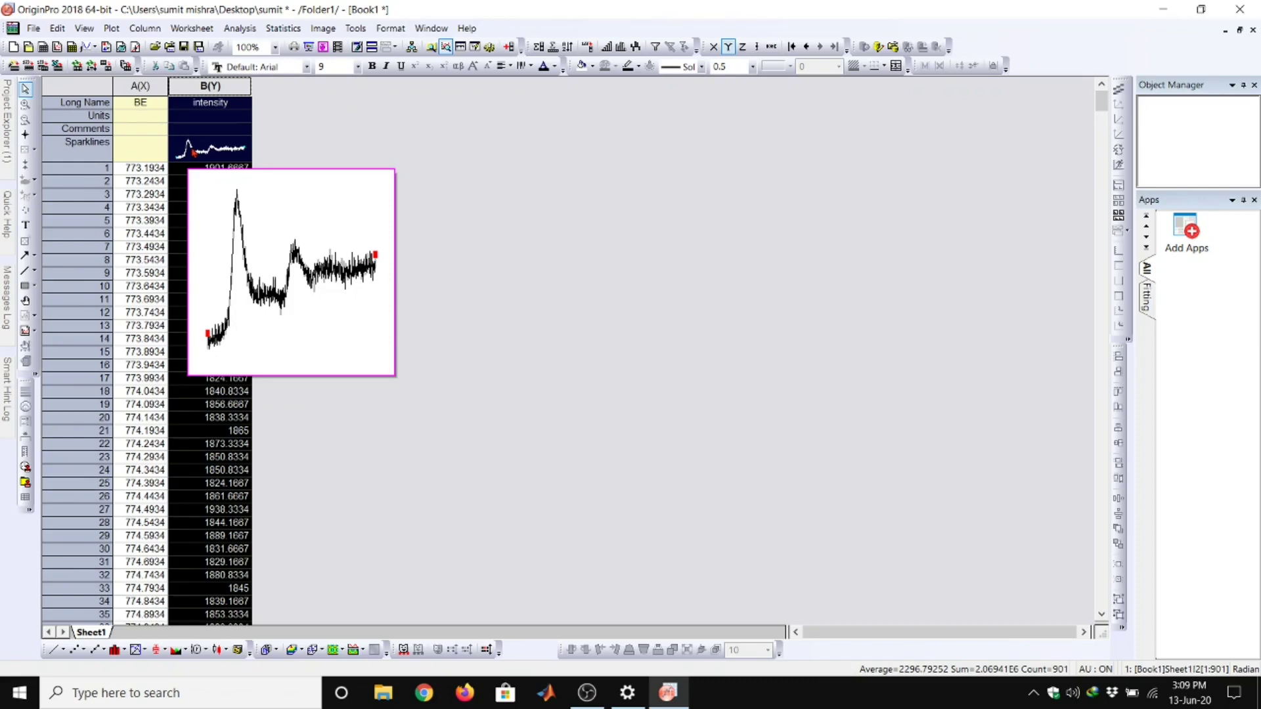
pyautogui.click(316, 148)
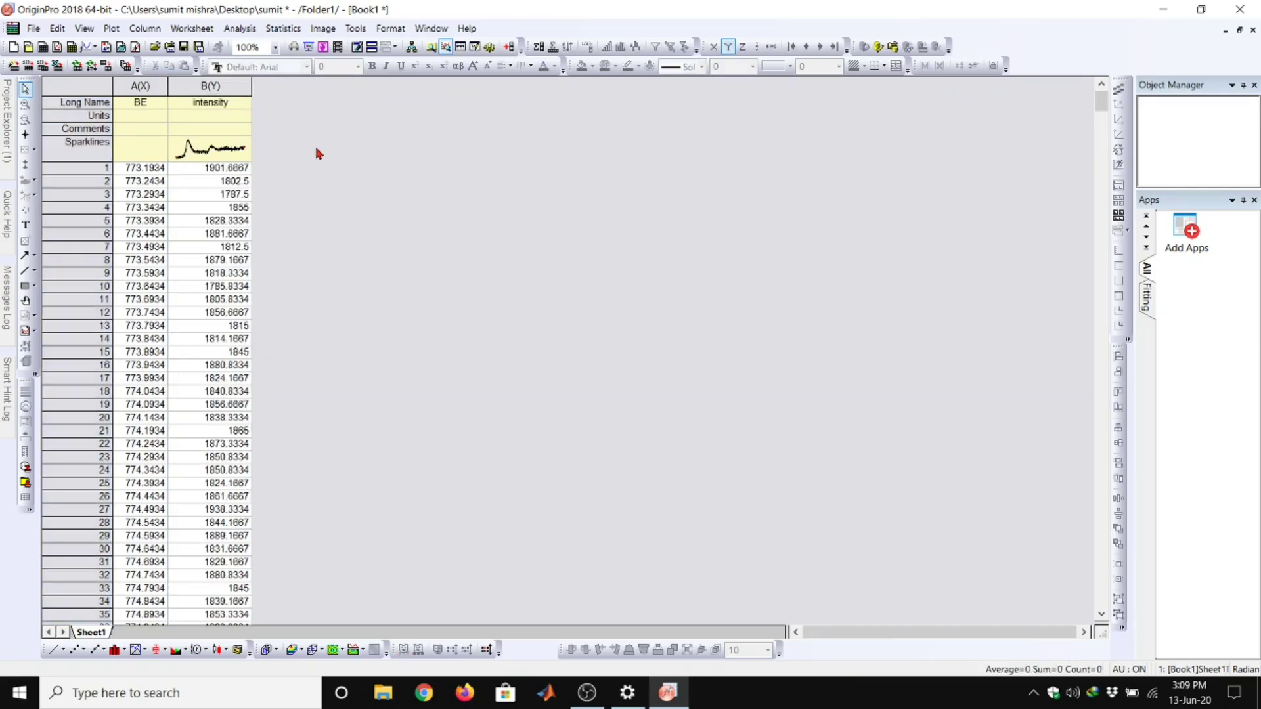
# Add a sparkline for the BE column
pyautogui.click(147, 149)
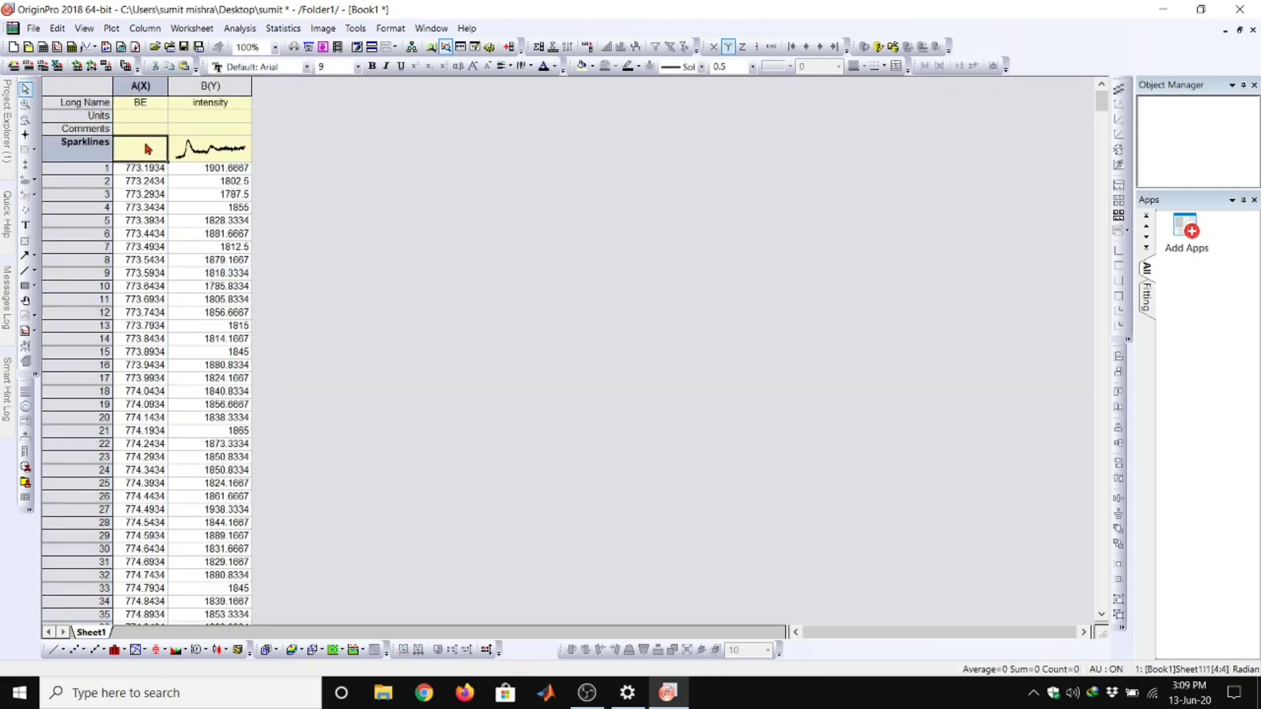
pyautogui.rightClick(148, 148)
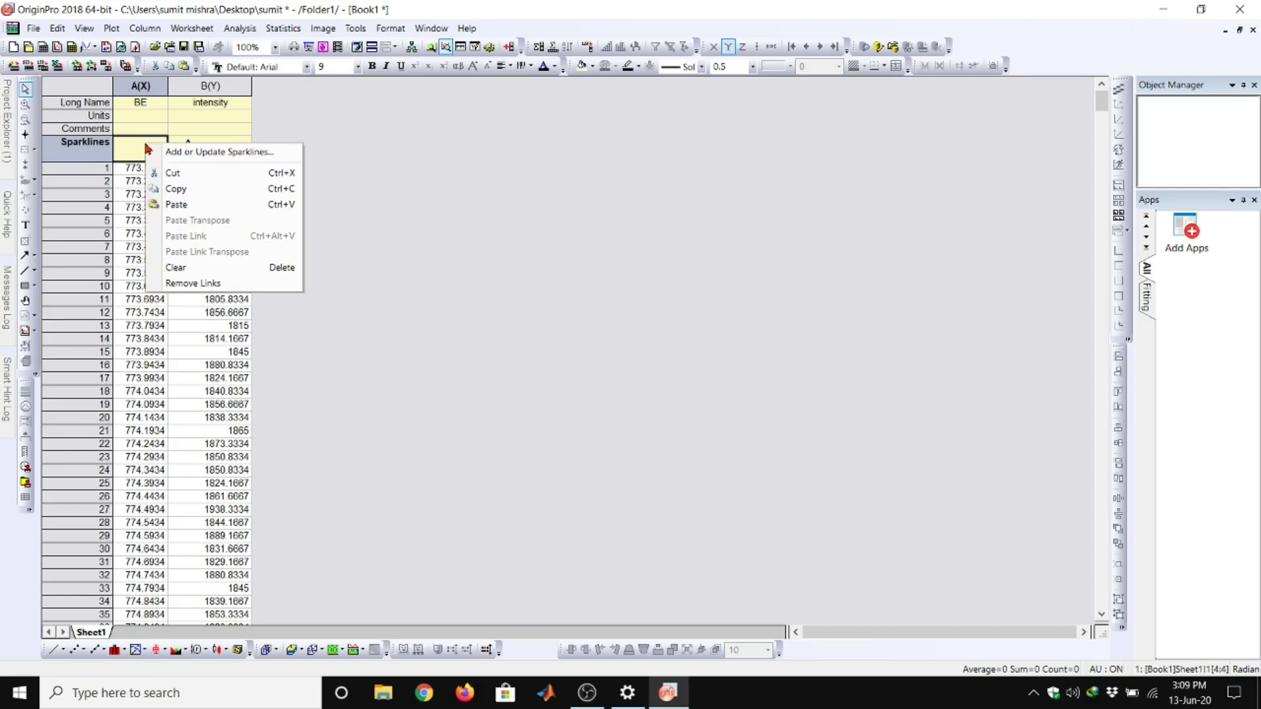
pyautogui.click(210, 151)
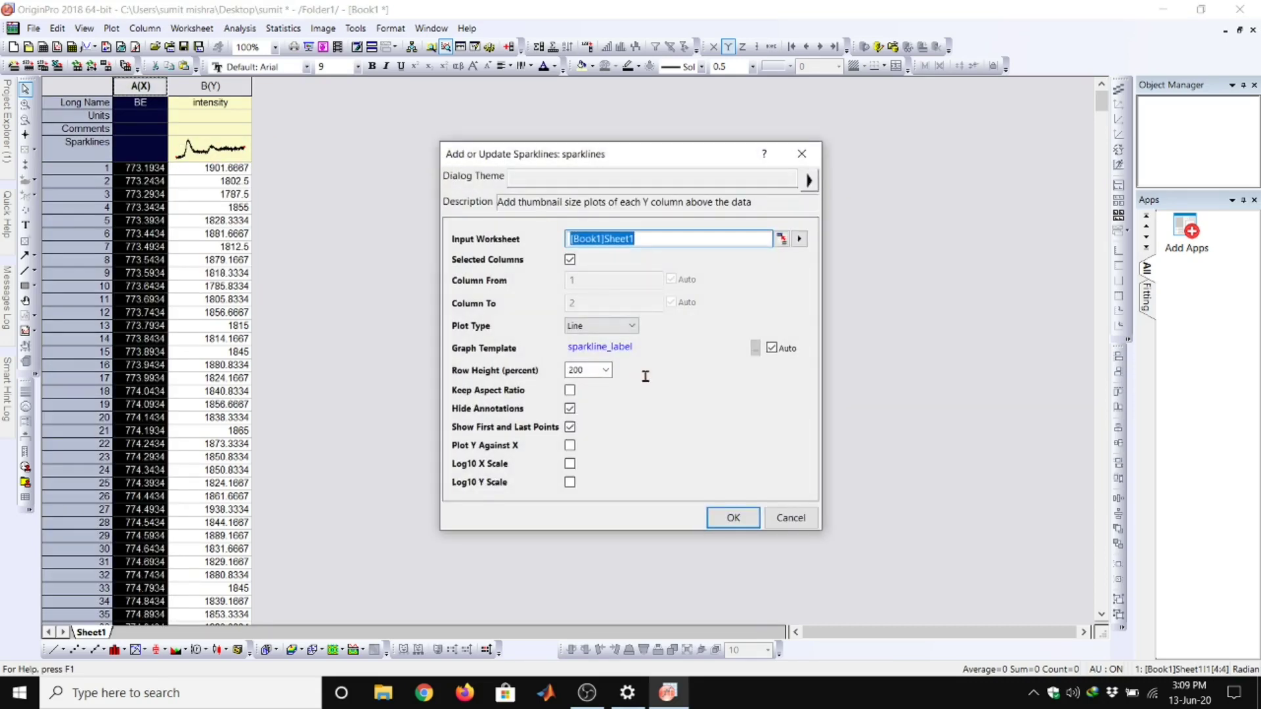
pyautogui.click(730, 518)
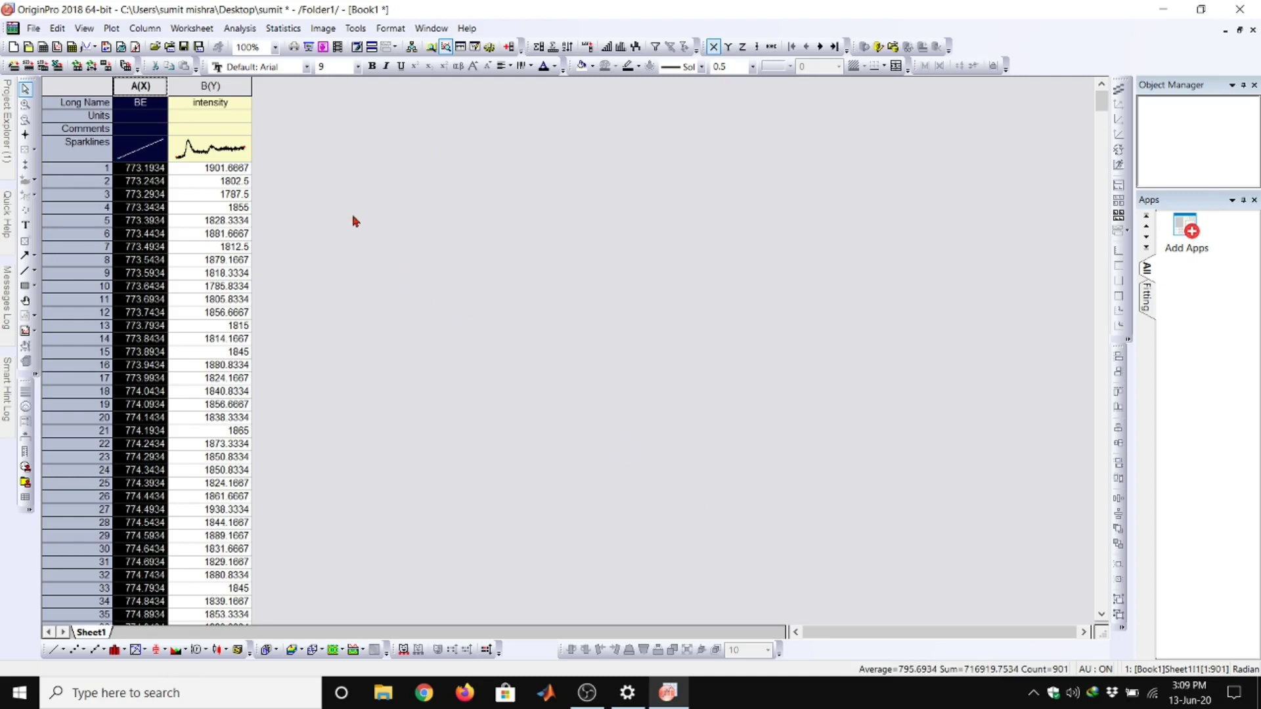
pyautogui.click(353, 219)
pyautogui.moveTo(140, 148)
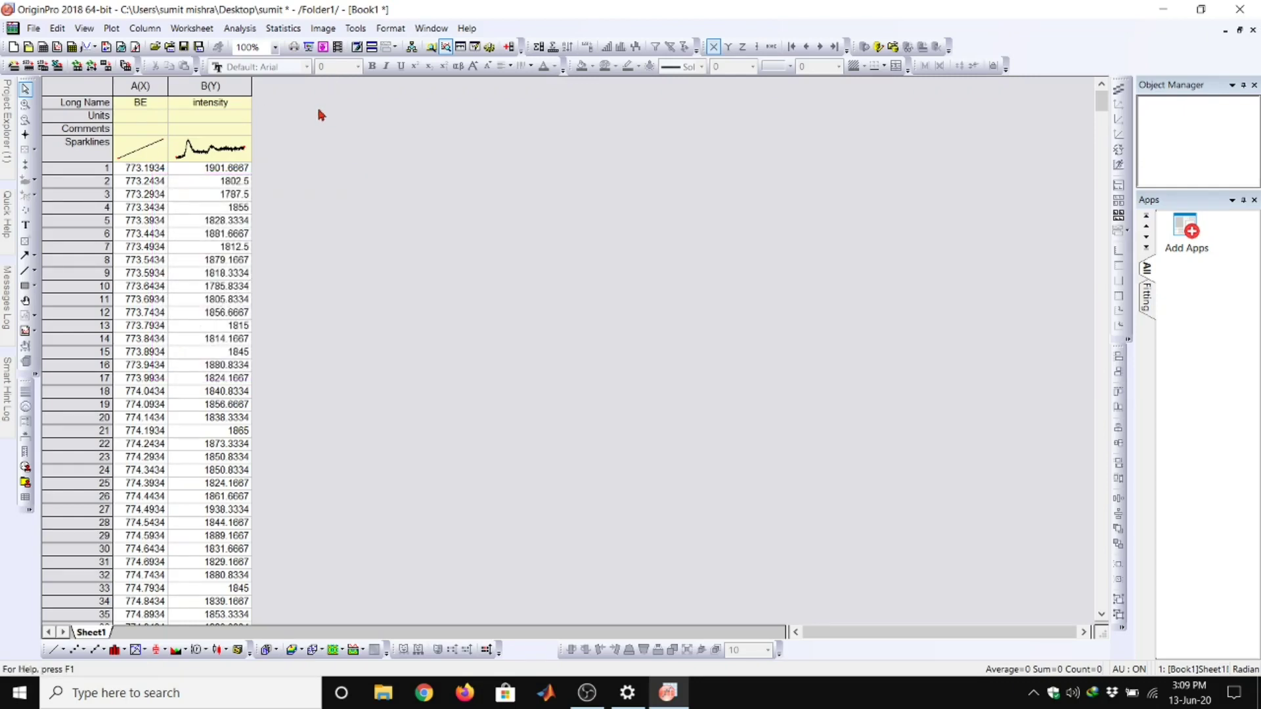
pyautogui.click(151, 86)
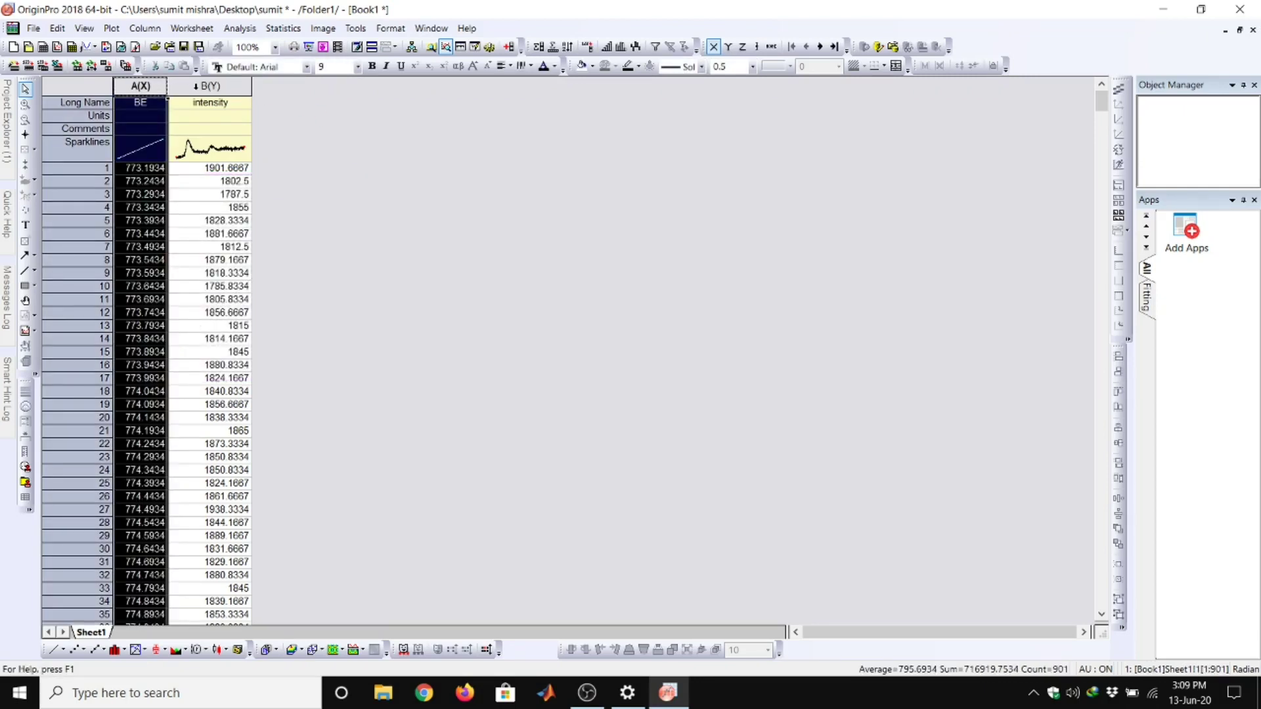
pyautogui.keyDown('shift'); pyautogui.click(196, 86); pyautogui.keyUp('shift')
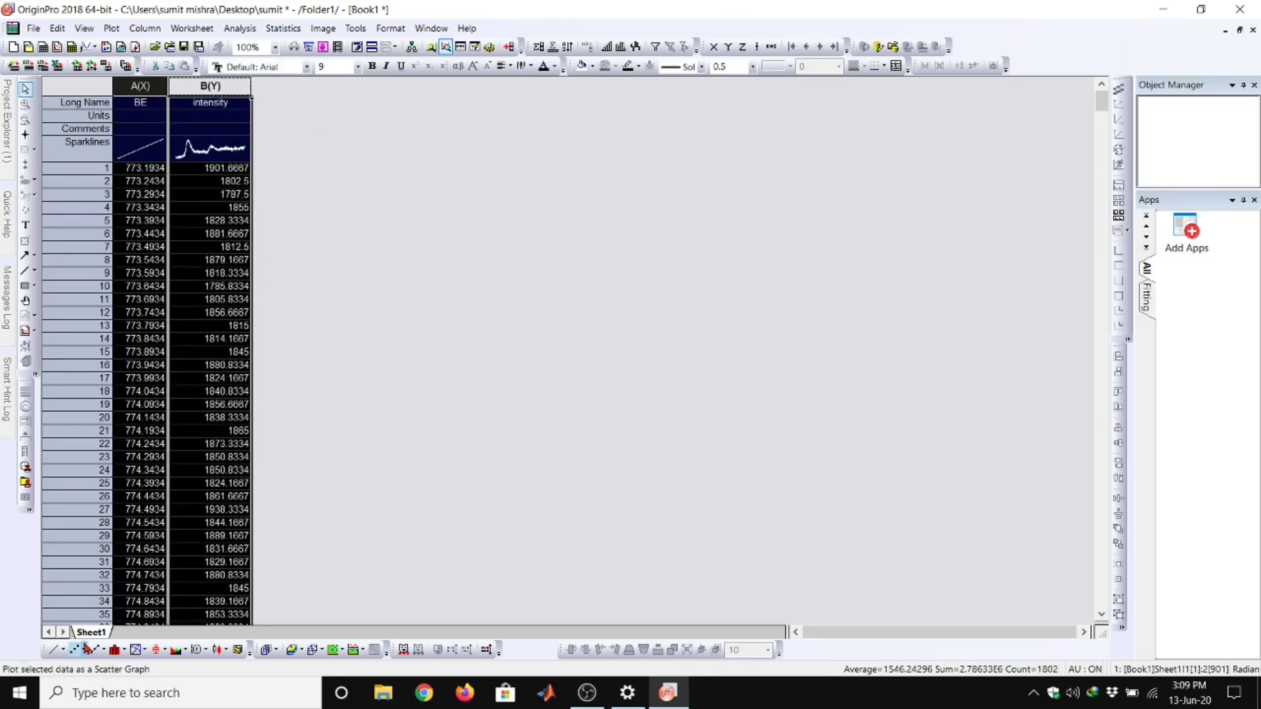
pyautogui.click(88, 650)
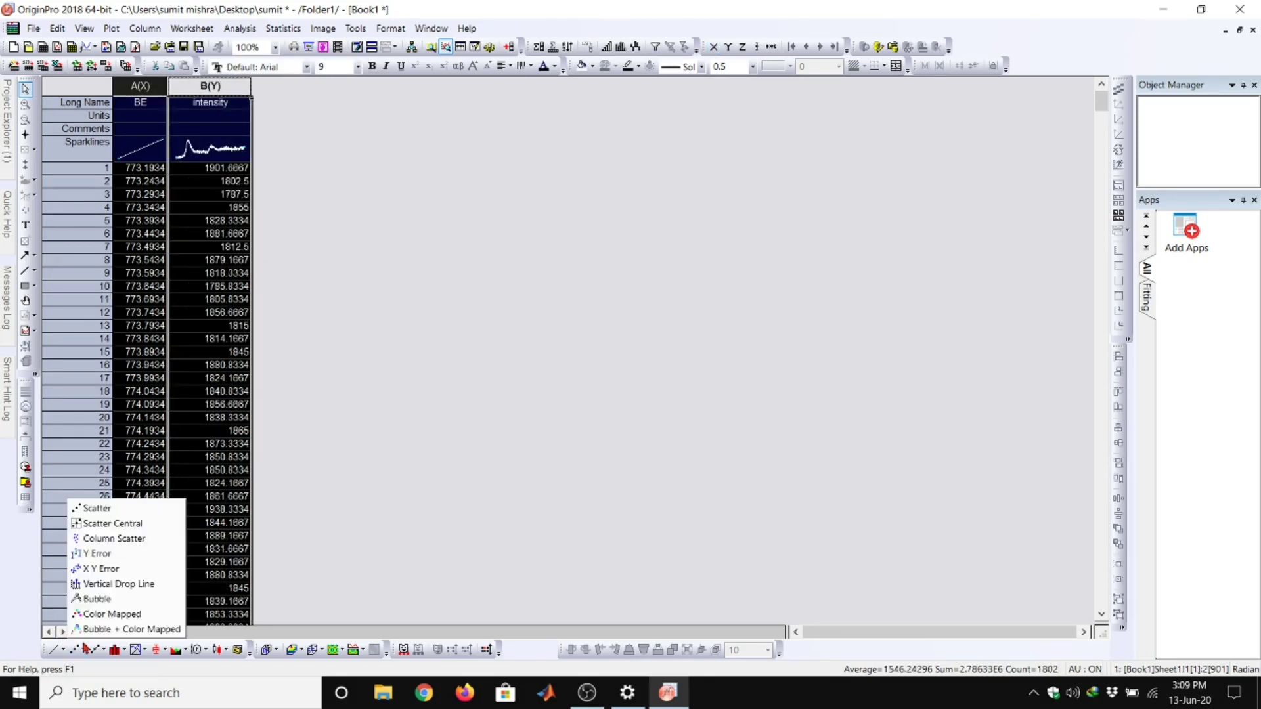
pyautogui.click(95, 509)
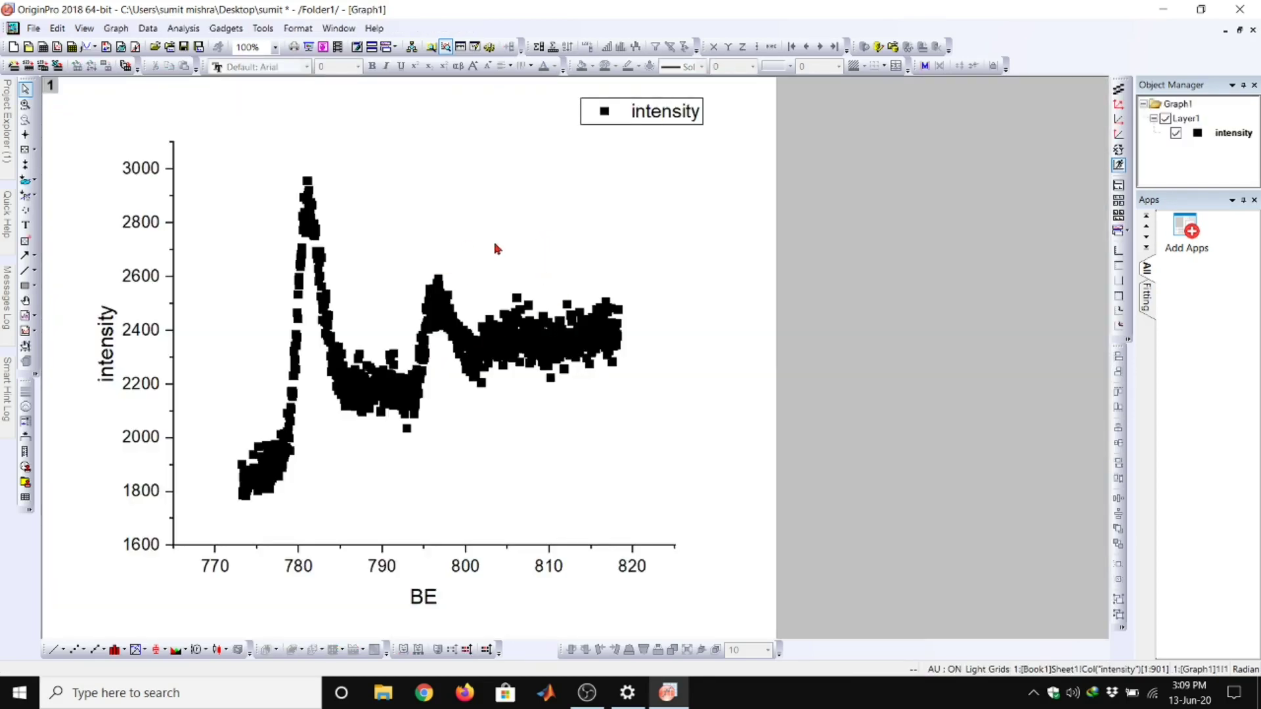
pyautogui.doubleClick(505, 336)
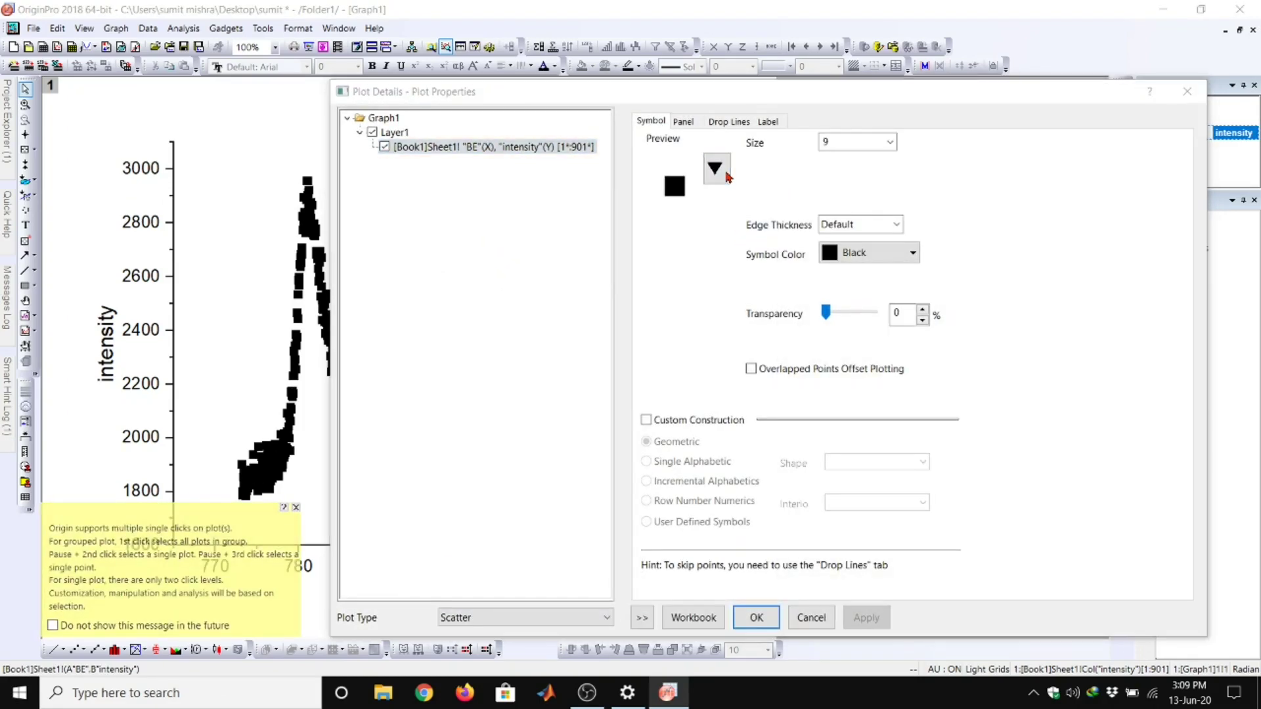
pyautogui.click(727, 176)
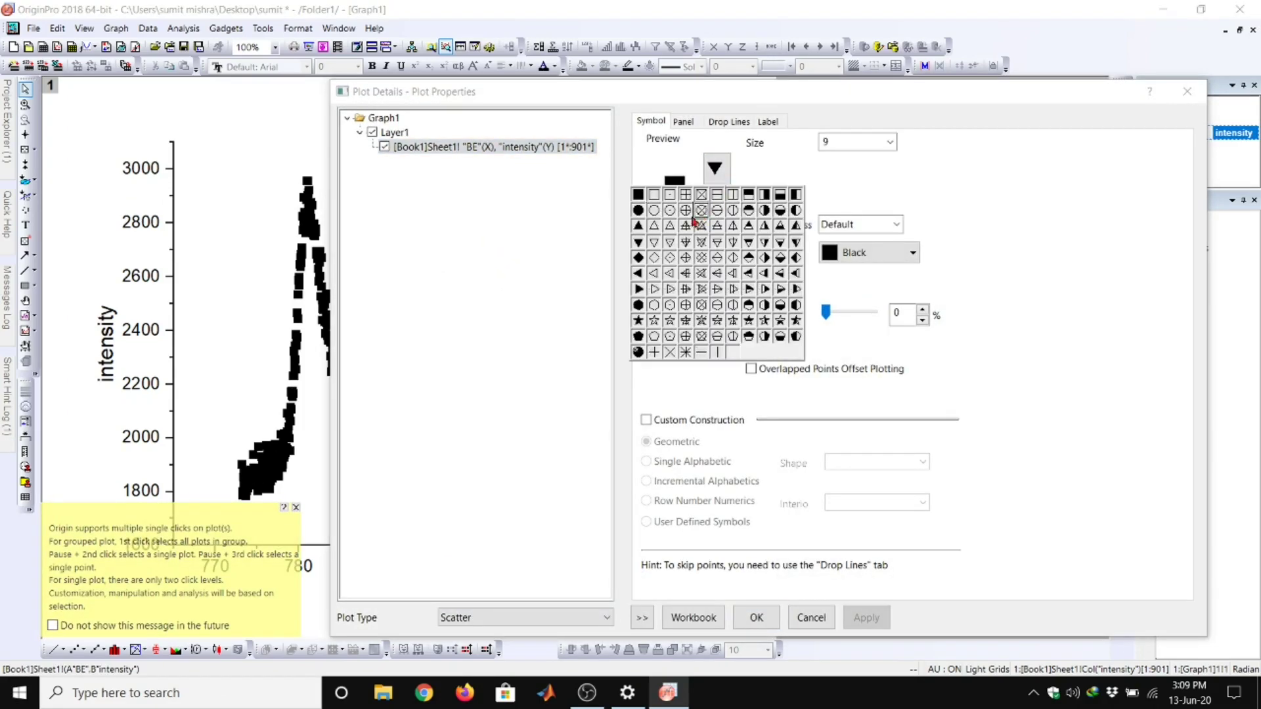
pyautogui.click(660, 215)
pyautogui.click(868, 616)
pyautogui.click(761, 617)
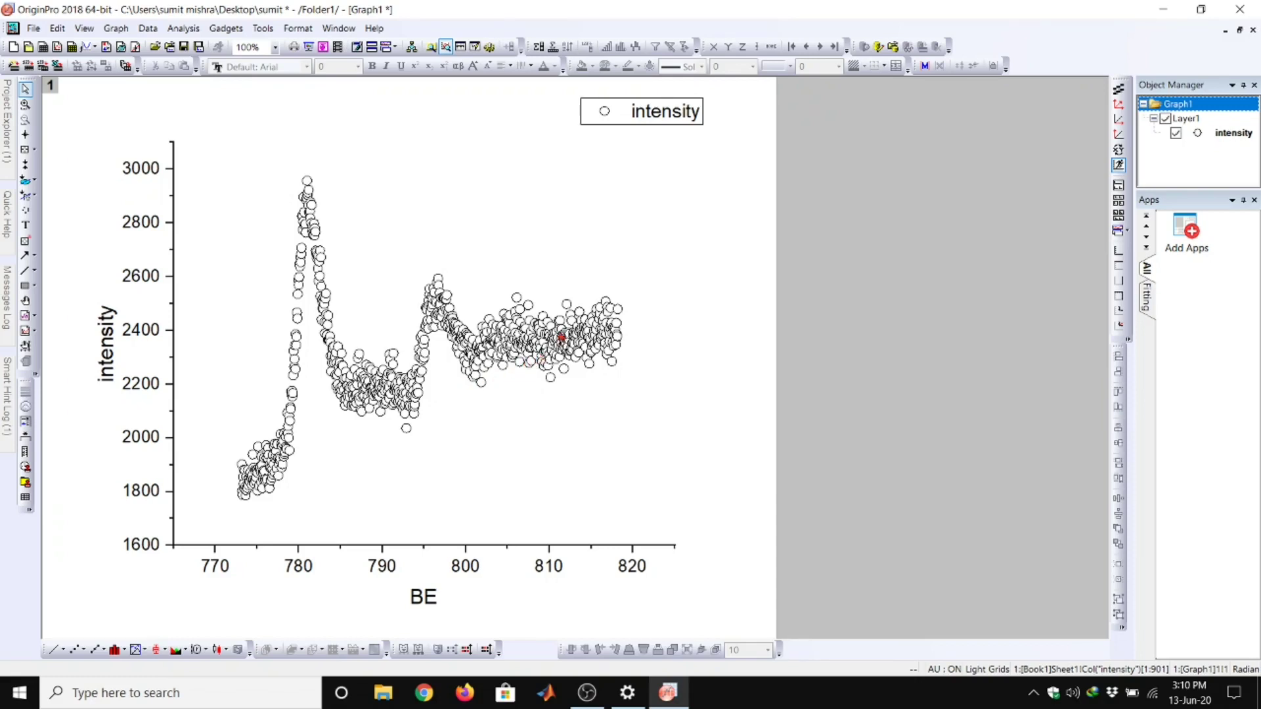
# Open the Peak Analyzer dialog from Analysis > Peaks and Baseline
pyautogui.click(201, 32)
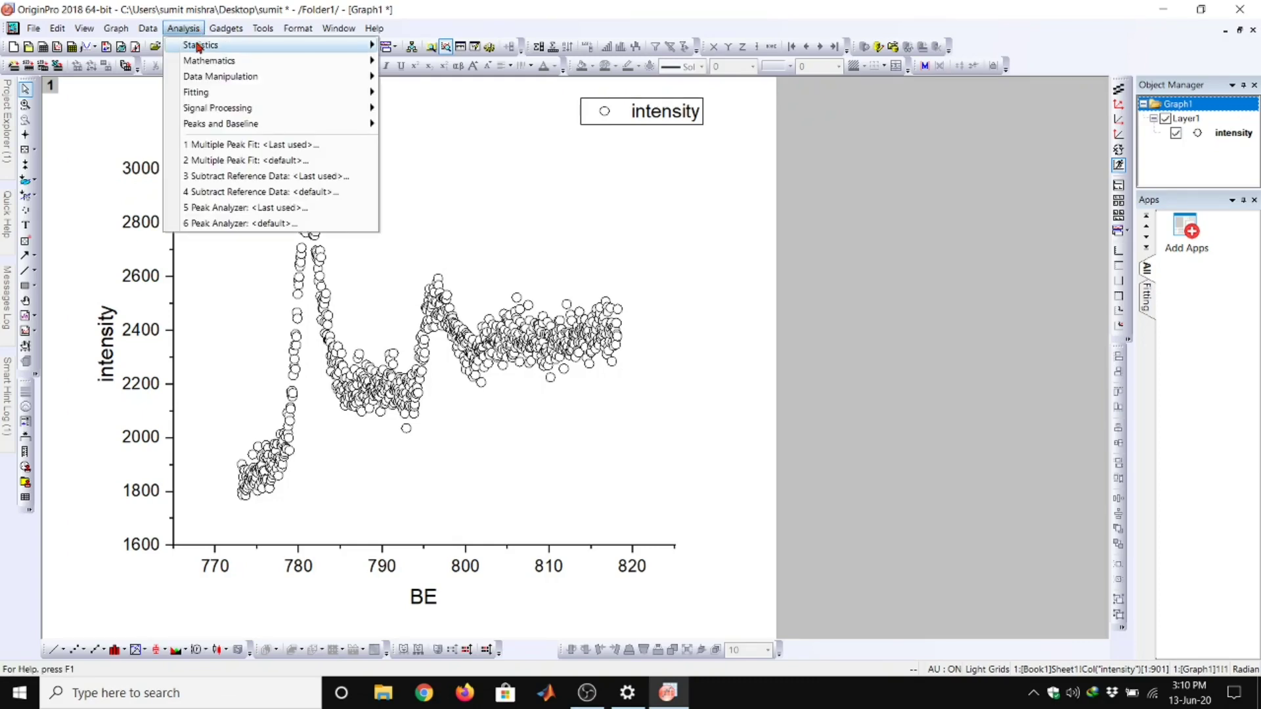
pyautogui.moveTo(221, 124)
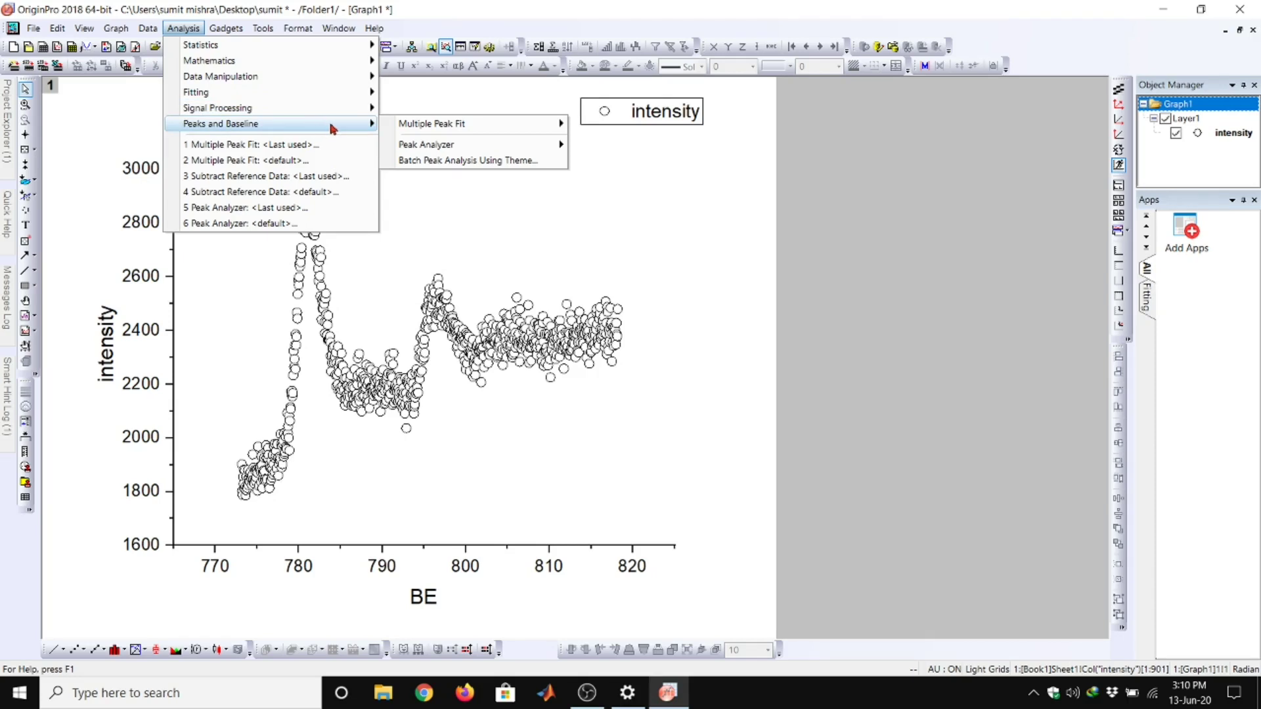
pyautogui.moveTo(427, 144)
pyautogui.click(616, 182)
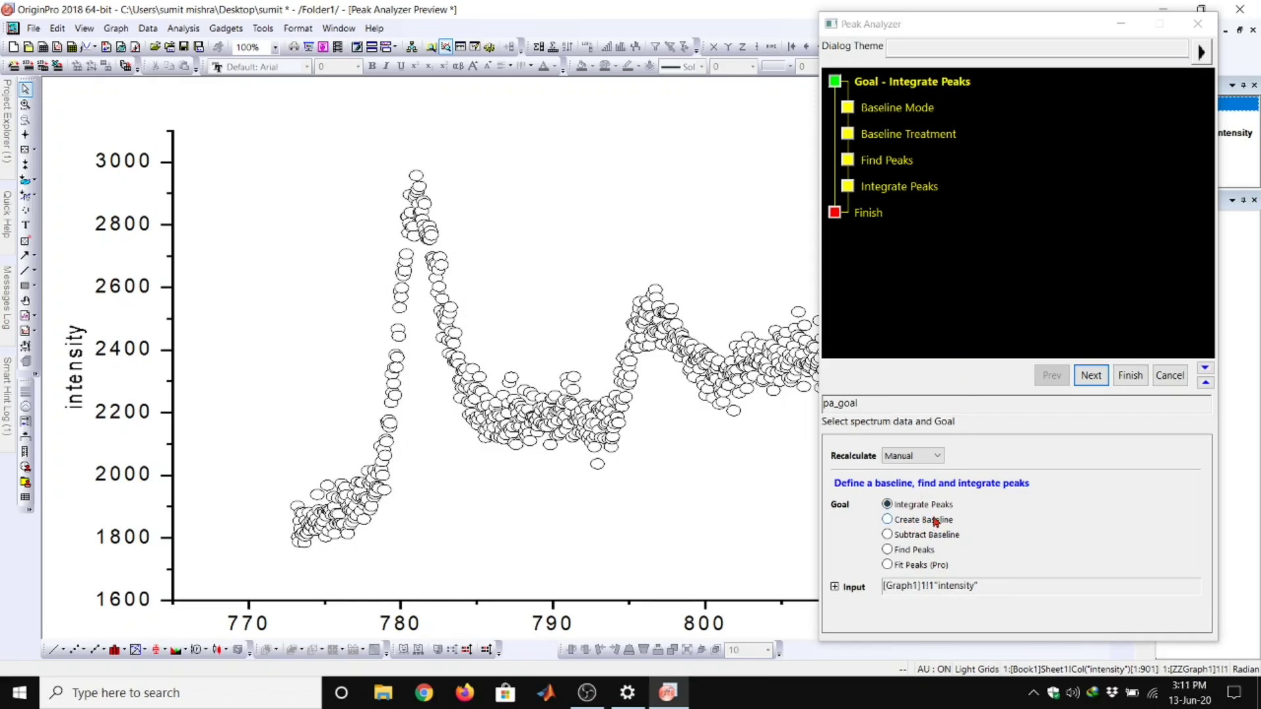
# Set the goal to Create Baseline and keep the User Defined baseline mode
pyautogui.click(935, 521)
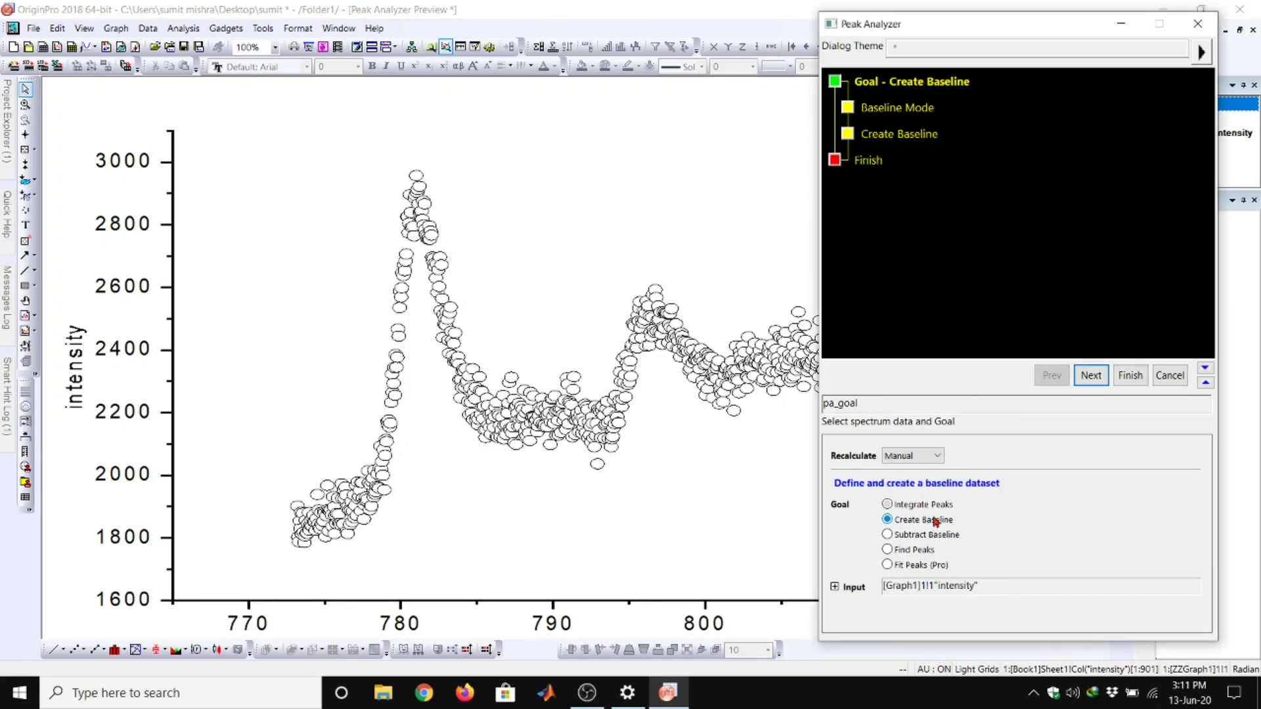
pyautogui.click(1092, 376)
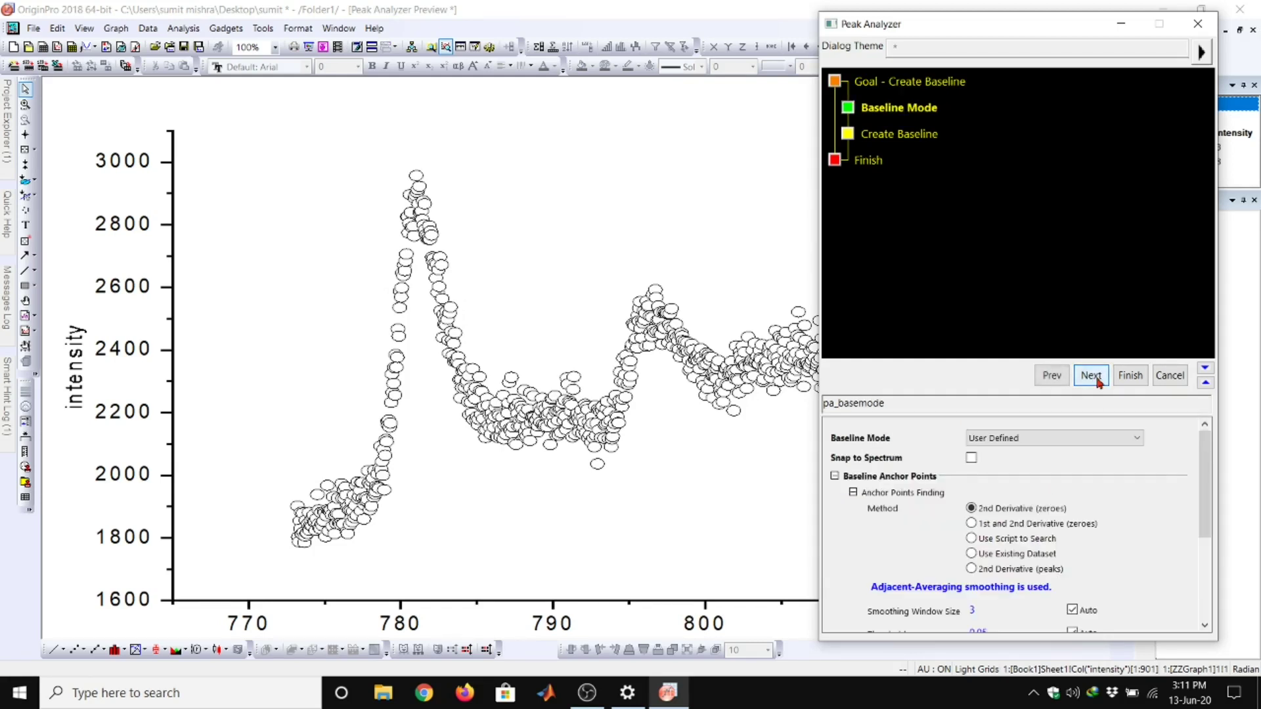
pyautogui.click(1082, 439)
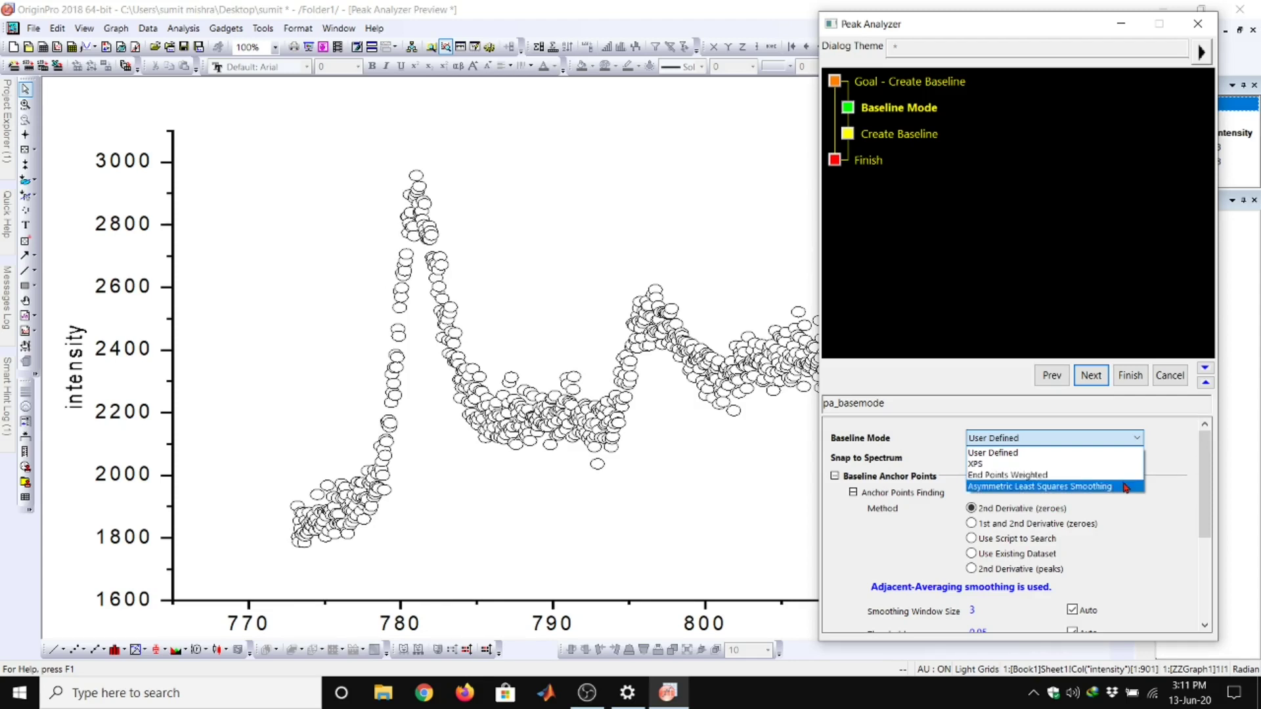
pyautogui.click(936, 445)
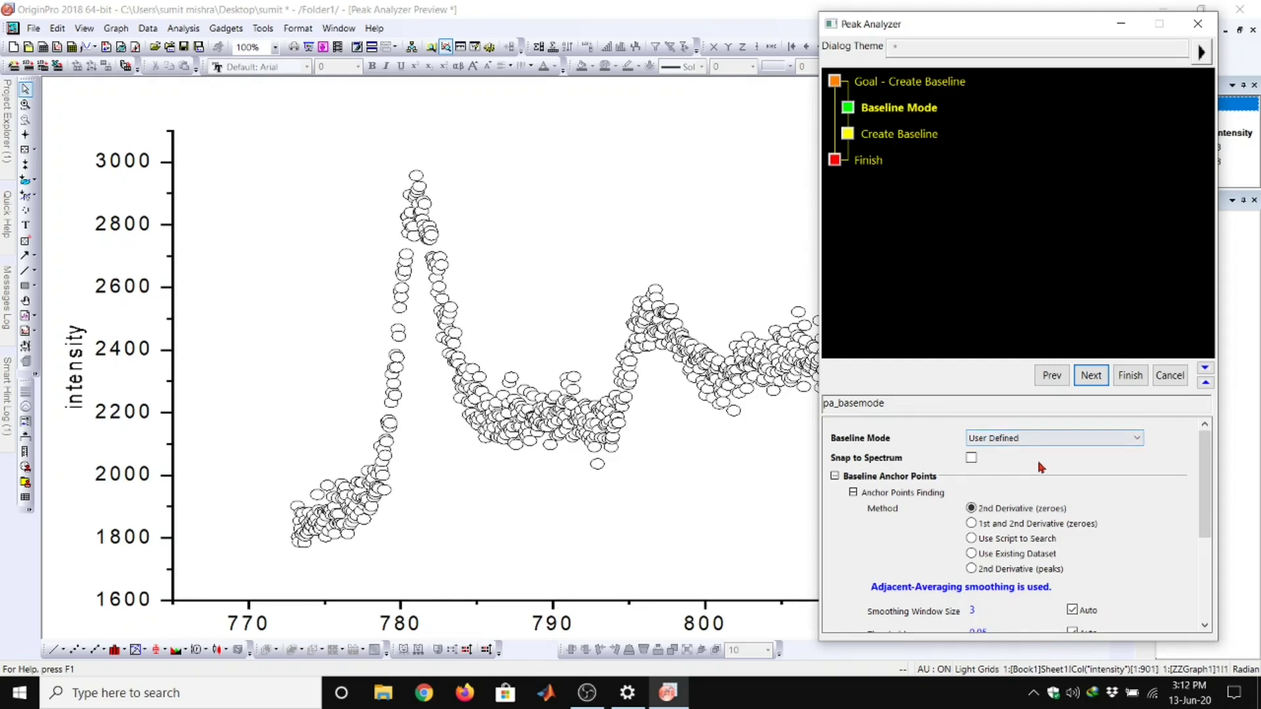
pyautogui.scroll(-3, 1051, 467)
pyautogui.scroll(-2, 1057, 471)
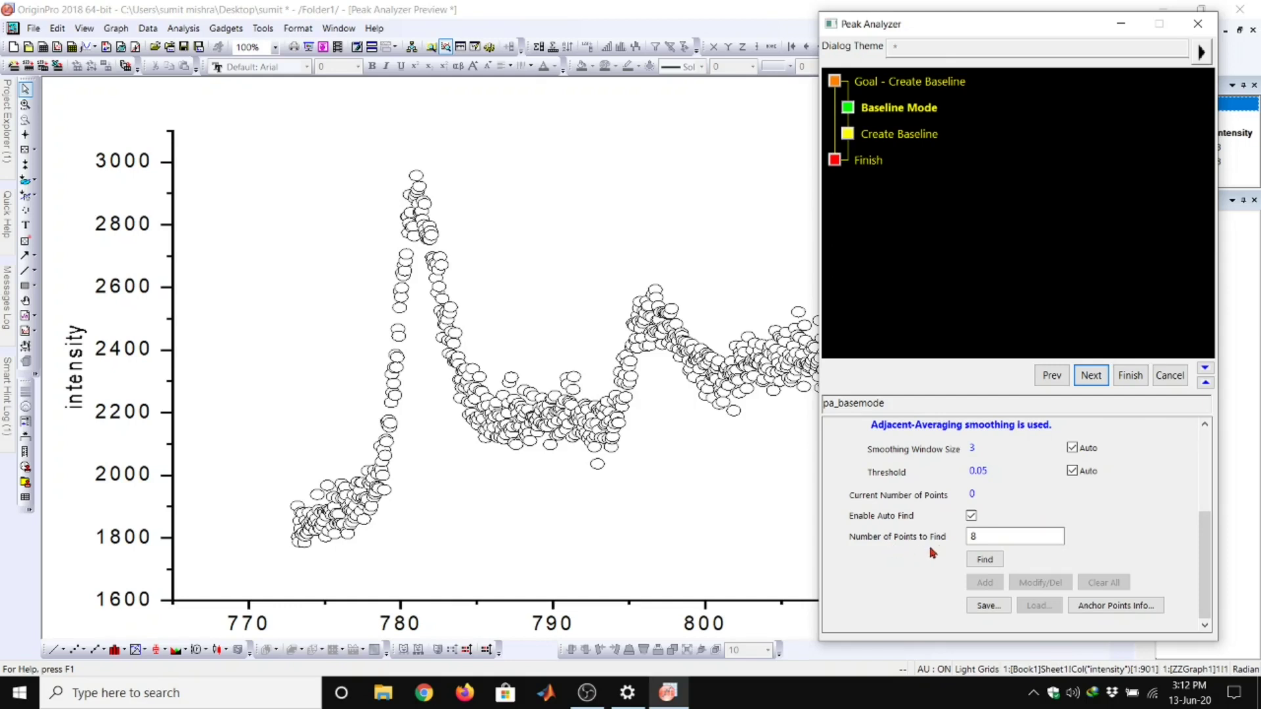
# Find 15 anchor points and turn off Enable Auto Find
pyautogui.click(986, 560)
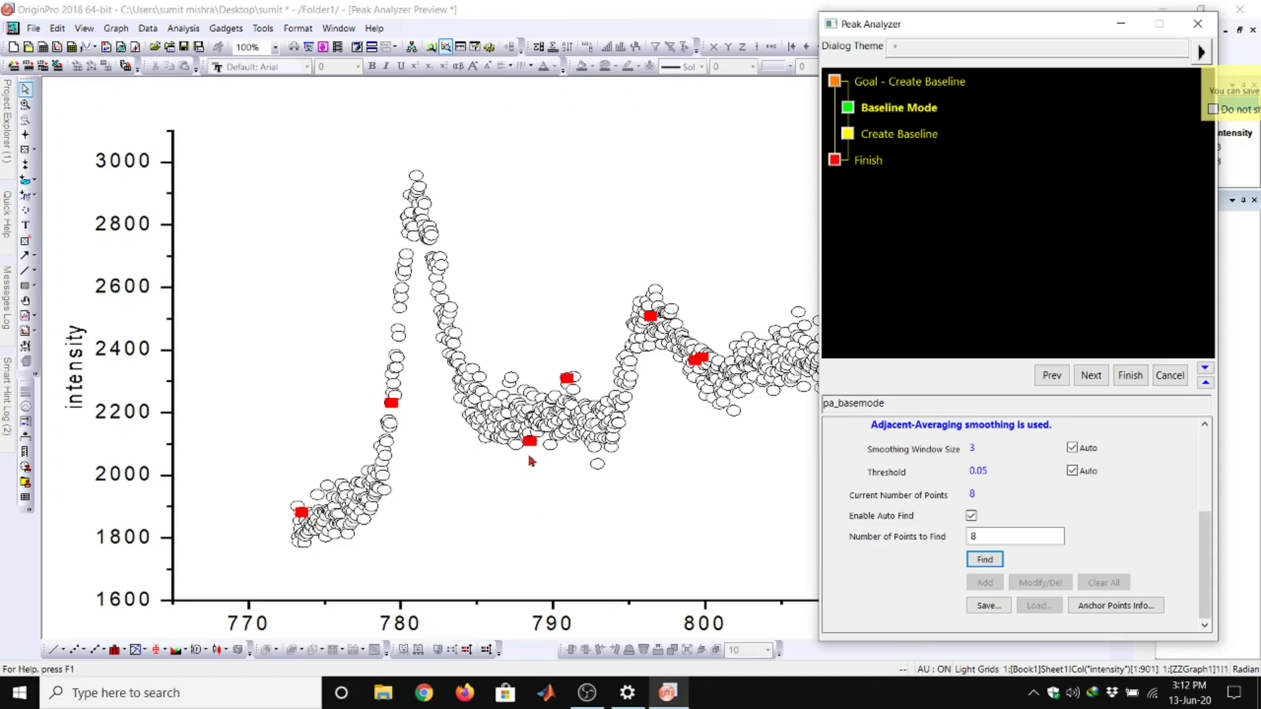
pyautogui.doubleClick(974, 536)
pyautogui.write('15')
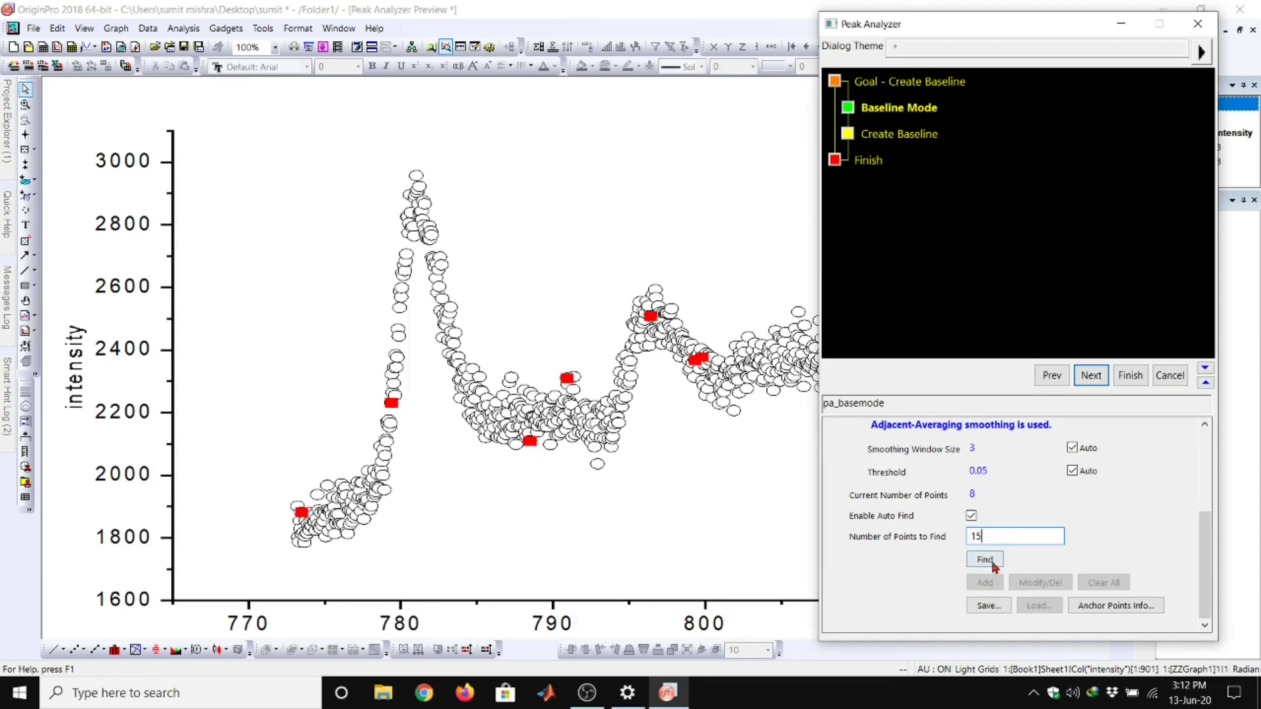
pyautogui.click(993, 565)
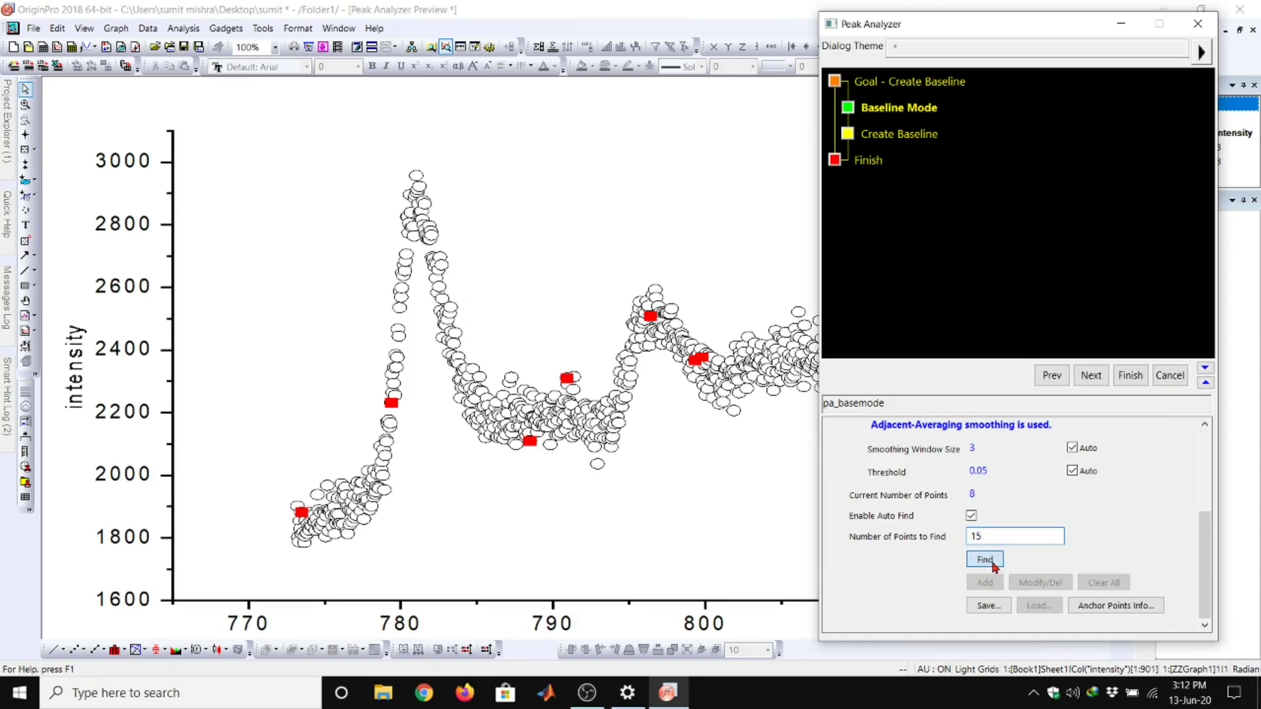
pyautogui.click(971, 516)
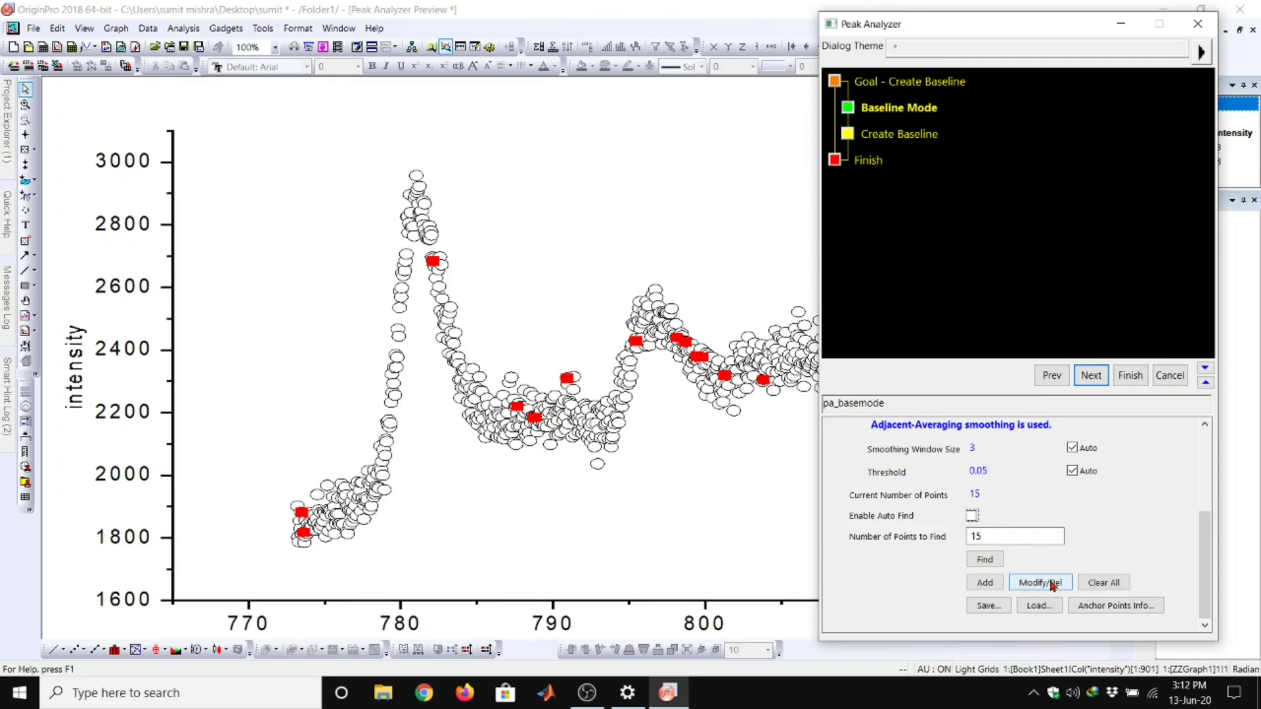
# Move the anchors near 786, 776, 788, 790 and 793 down onto the background data
pyautogui.click(1050, 583)
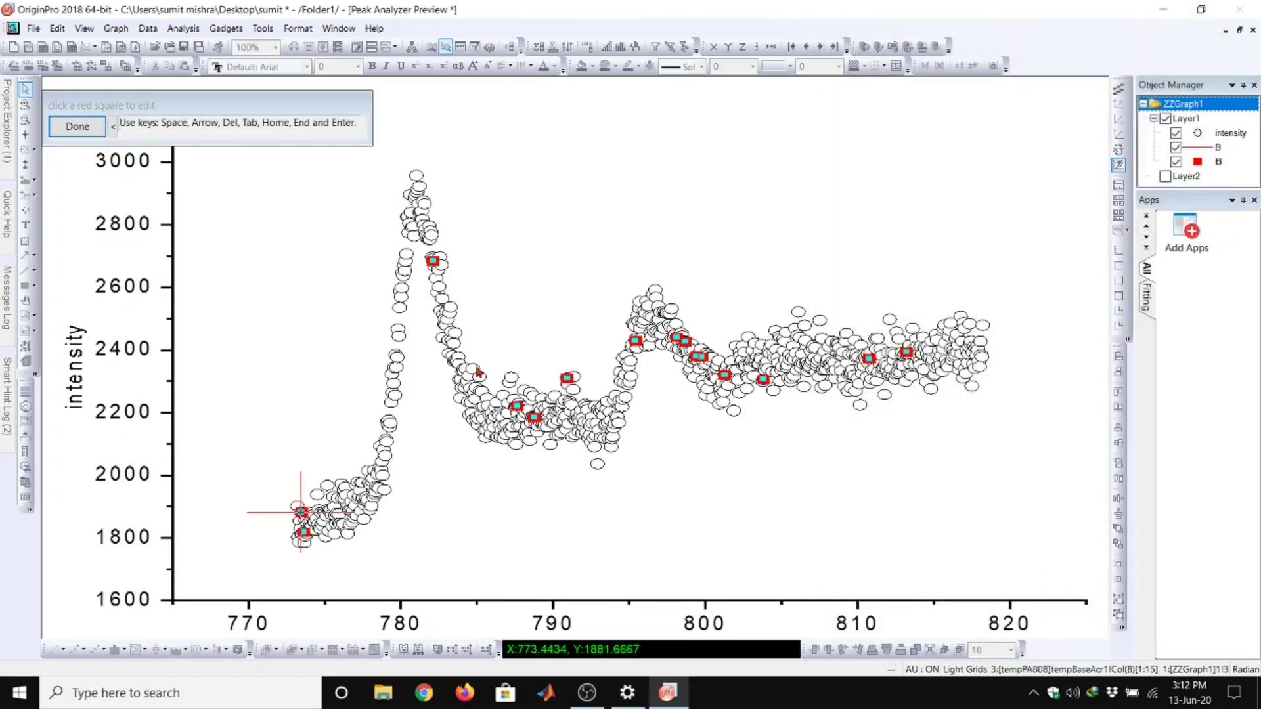
pyautogui.click(433, 260)
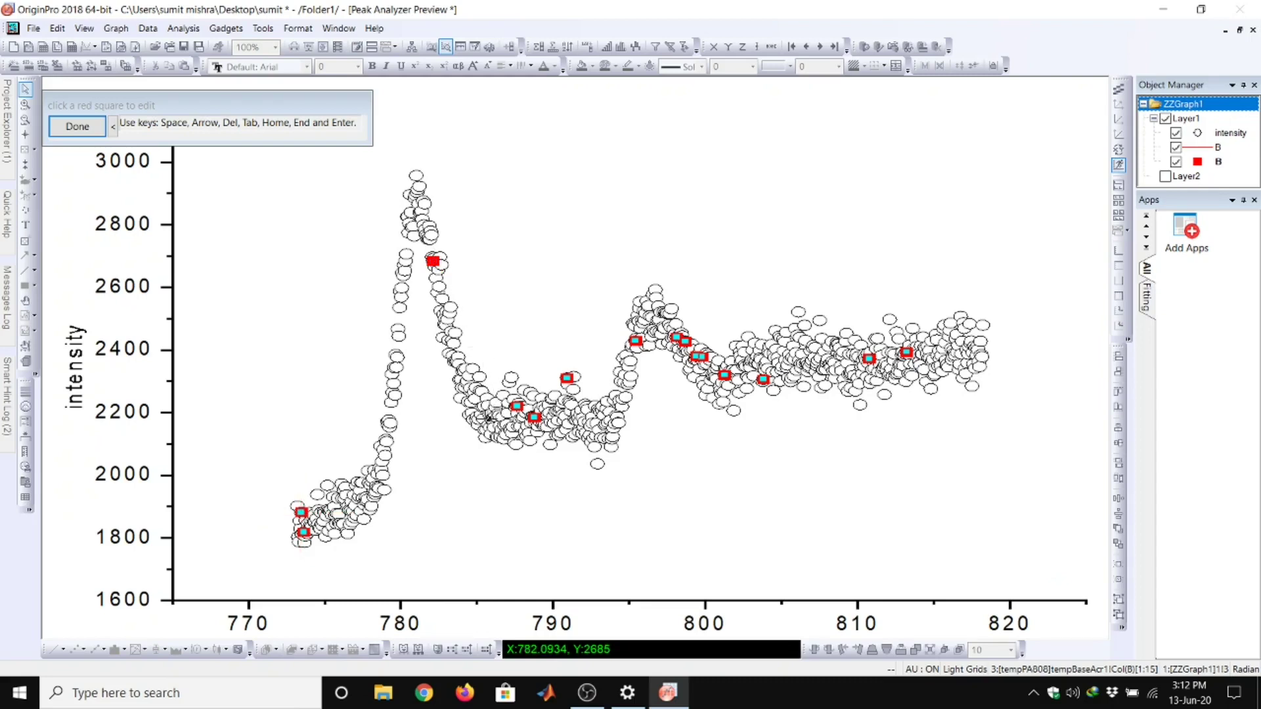
pyautogui.click(487, 426)
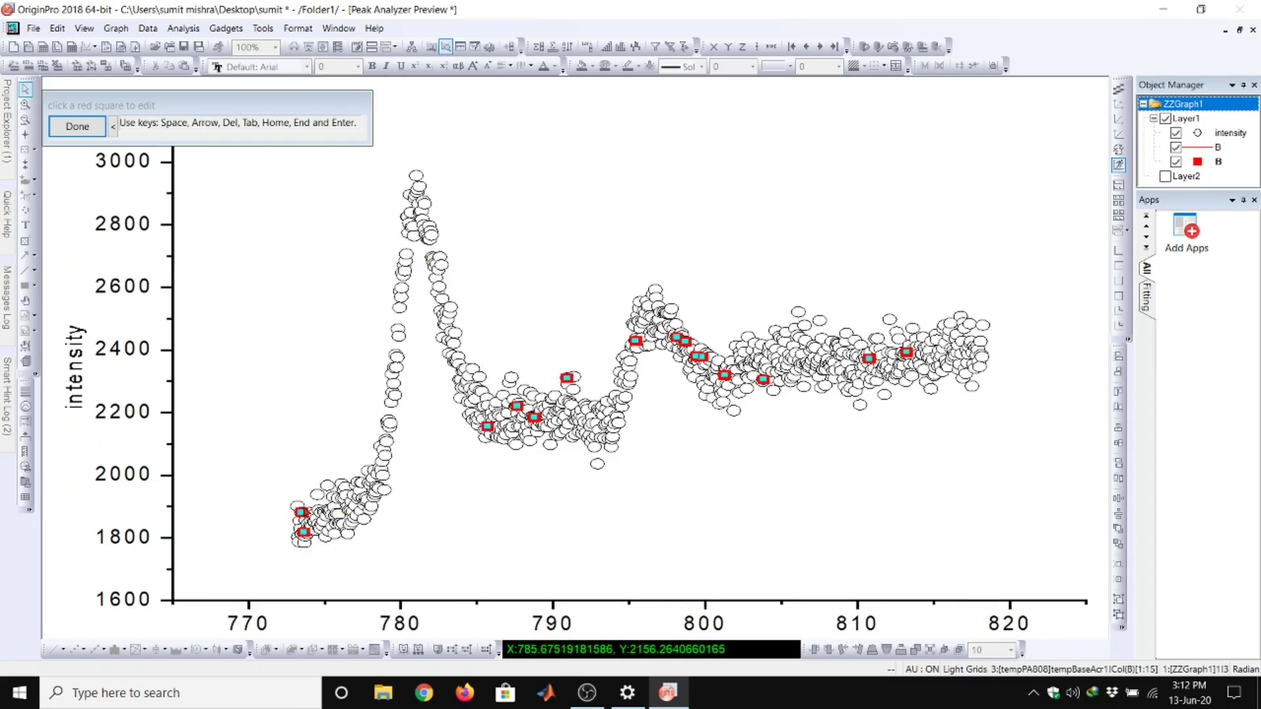
pyautogui.click(301, 511)
pyautogui.click(336, 522)
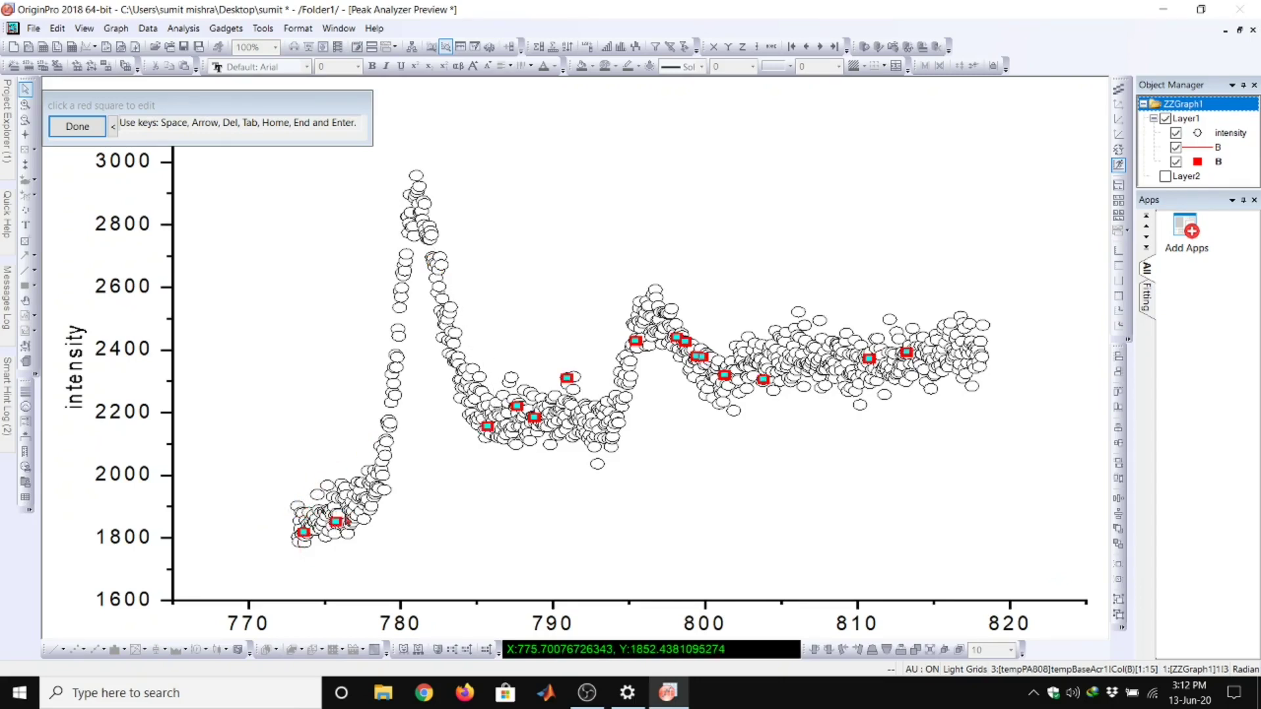
pyautogui.click(517, 406)
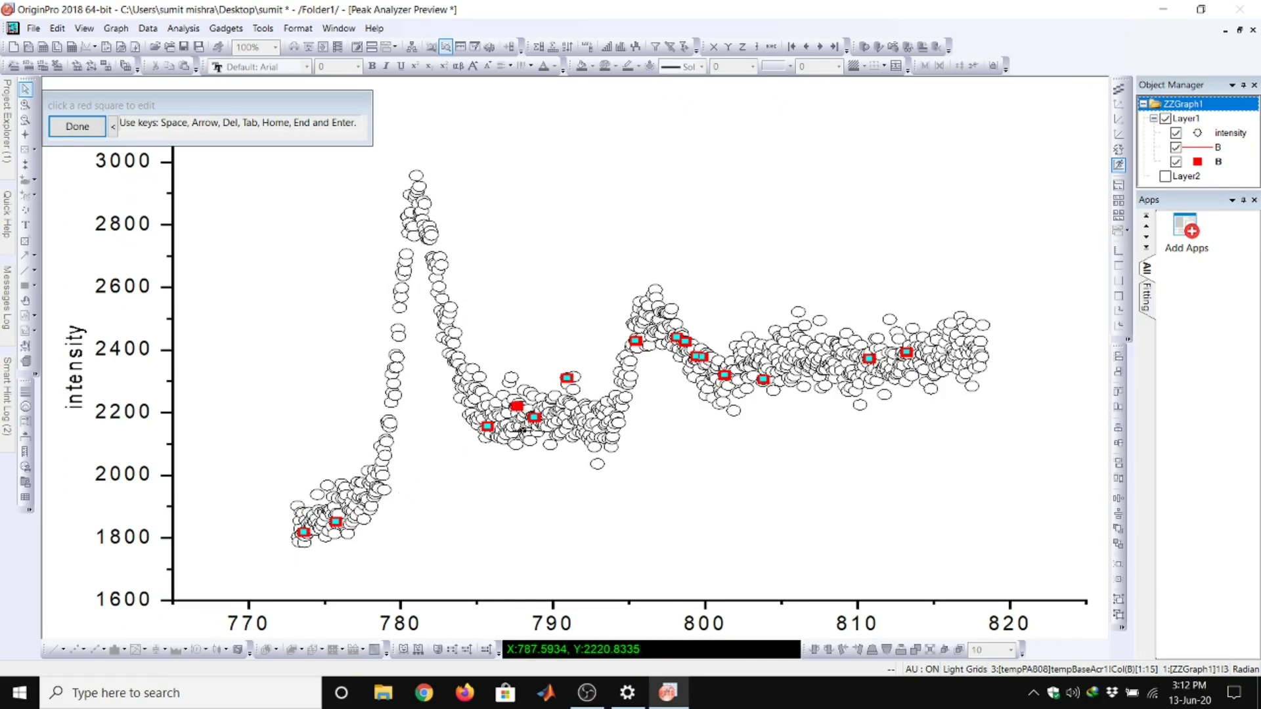
pyautogui.click(518, 432)
pyautogui.press('Tab')
pyautogui.click(560, 435)
pyautogui.press('Tab')
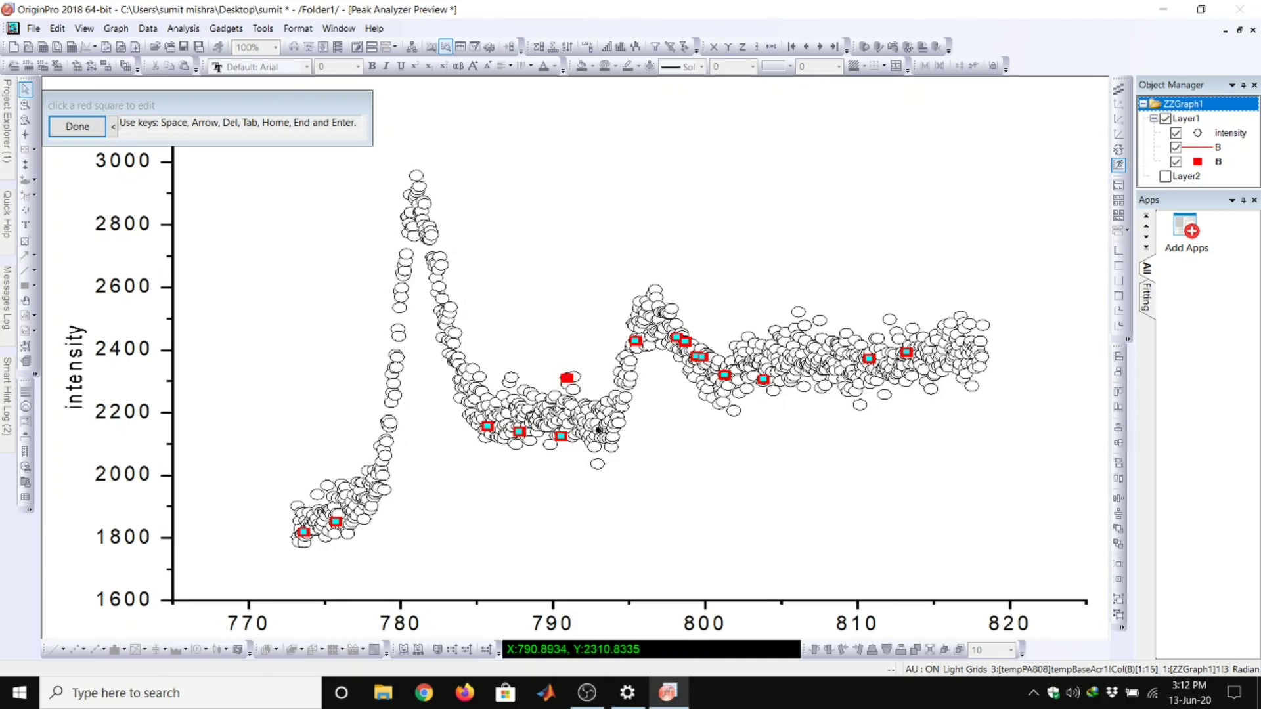
pyautogui.click(597, 433)
# Reposition the anchors near 794, 806, 801, 803, 817 and 808 onto the baseline
pyautogui.press('Tab')
pyautogui.click(617, 431)
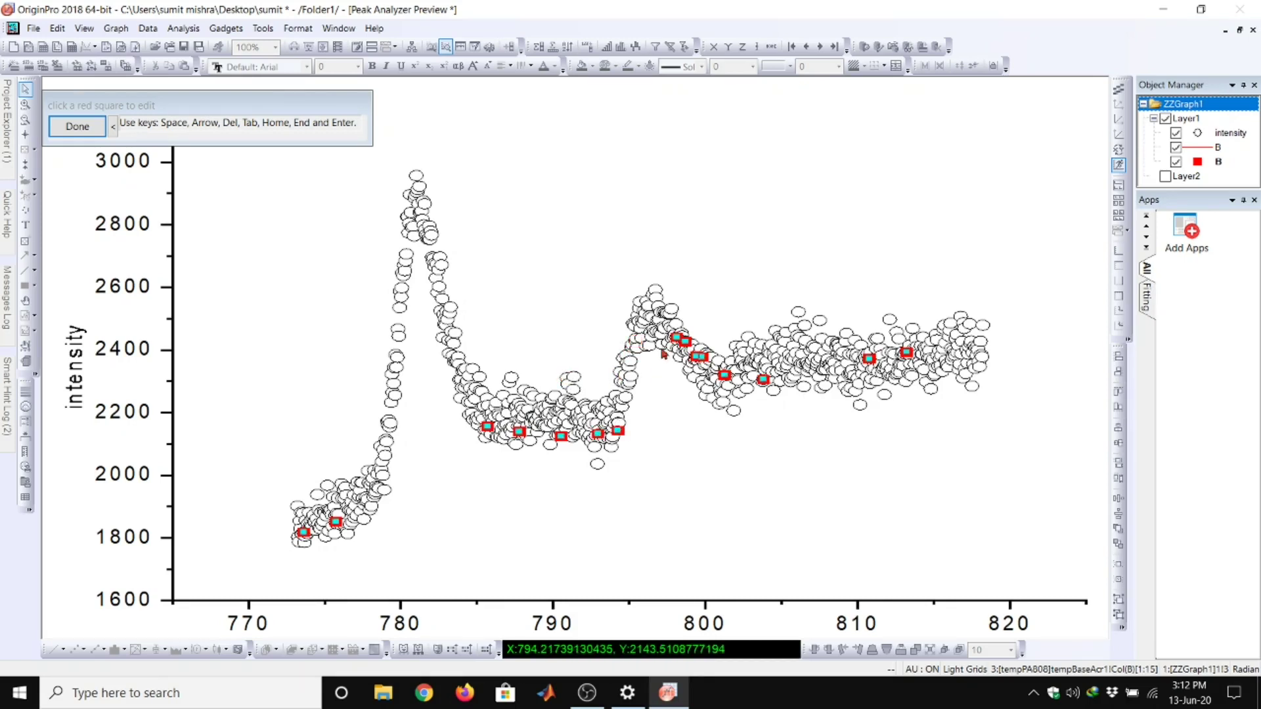
pyautogui.press('Tab')
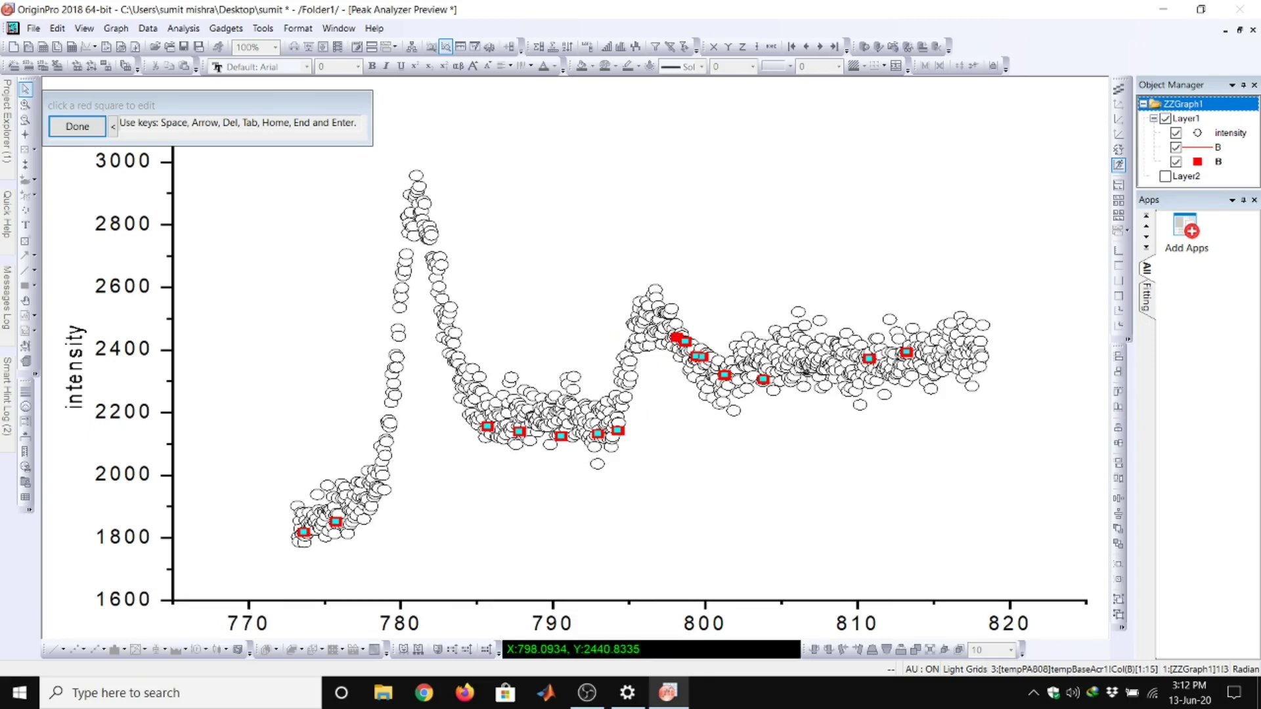
pyautogui.click(800, 376)
pyautogui.press('Tab')
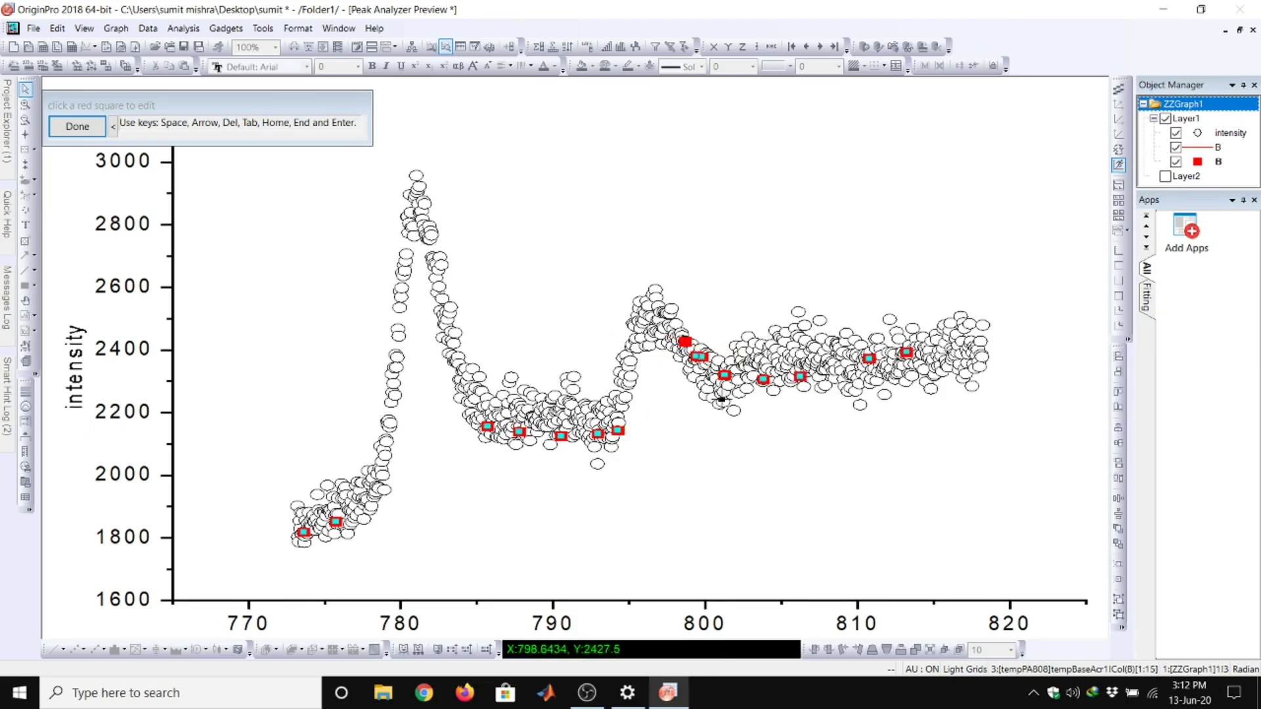
pyautogui.click(723, 399)
pyautogui.press('Tab')
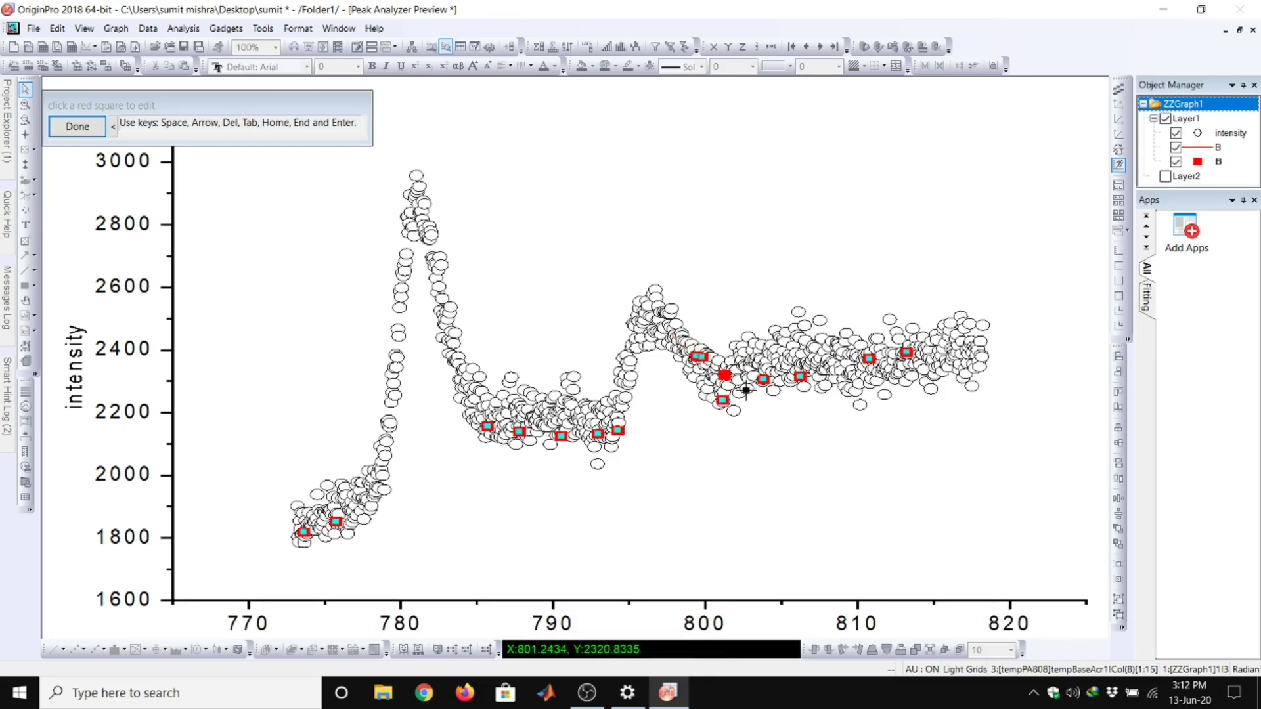
pyautogui.click(746, 390)
pyautogui.press('Tab')
pyautogui.click(969, 353)
pyautogui.press('Tab')
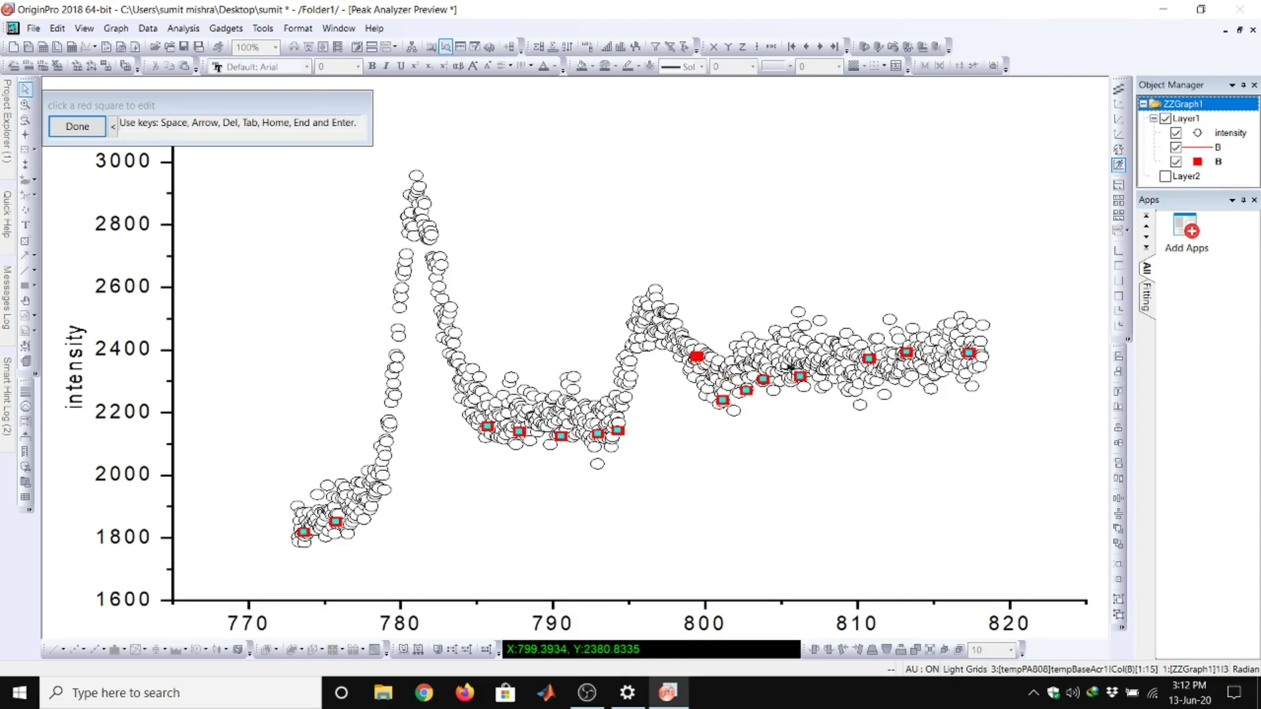
pyautogui.click(833, 368)
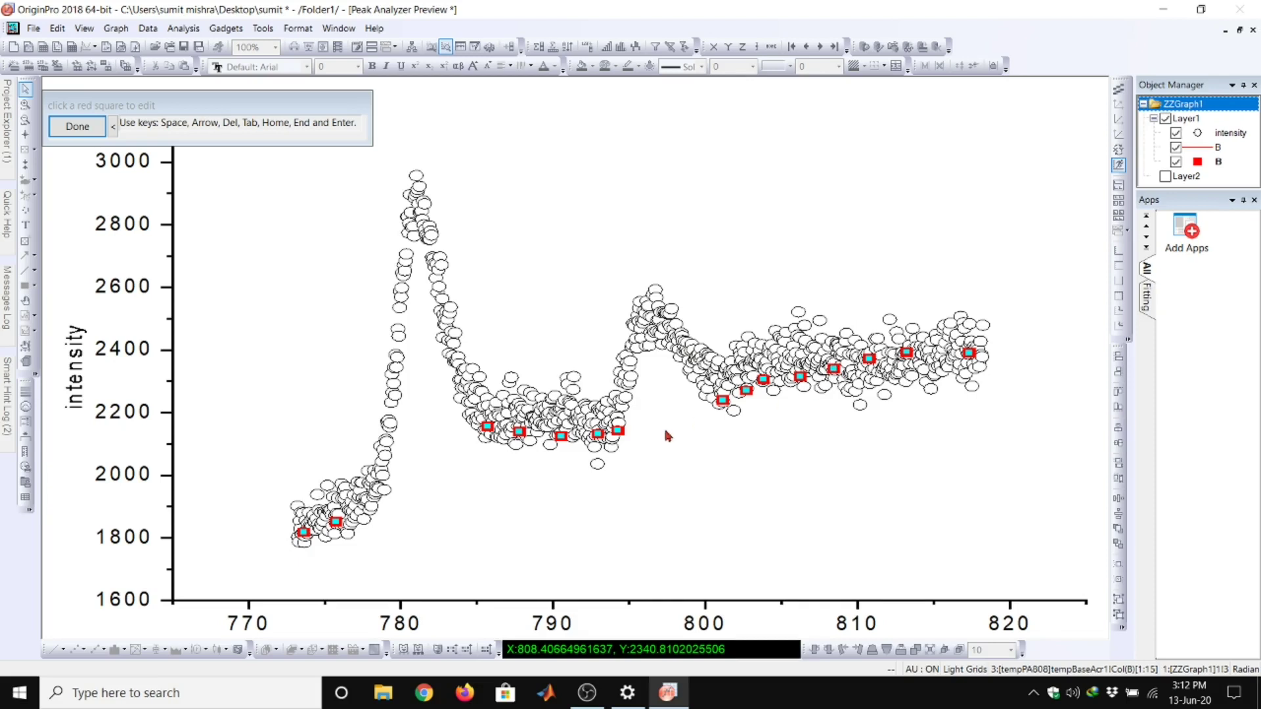
# Finish anchor editing and advance to the Create Baseline page with Line interpolation
pyautogui.click(71, 128)
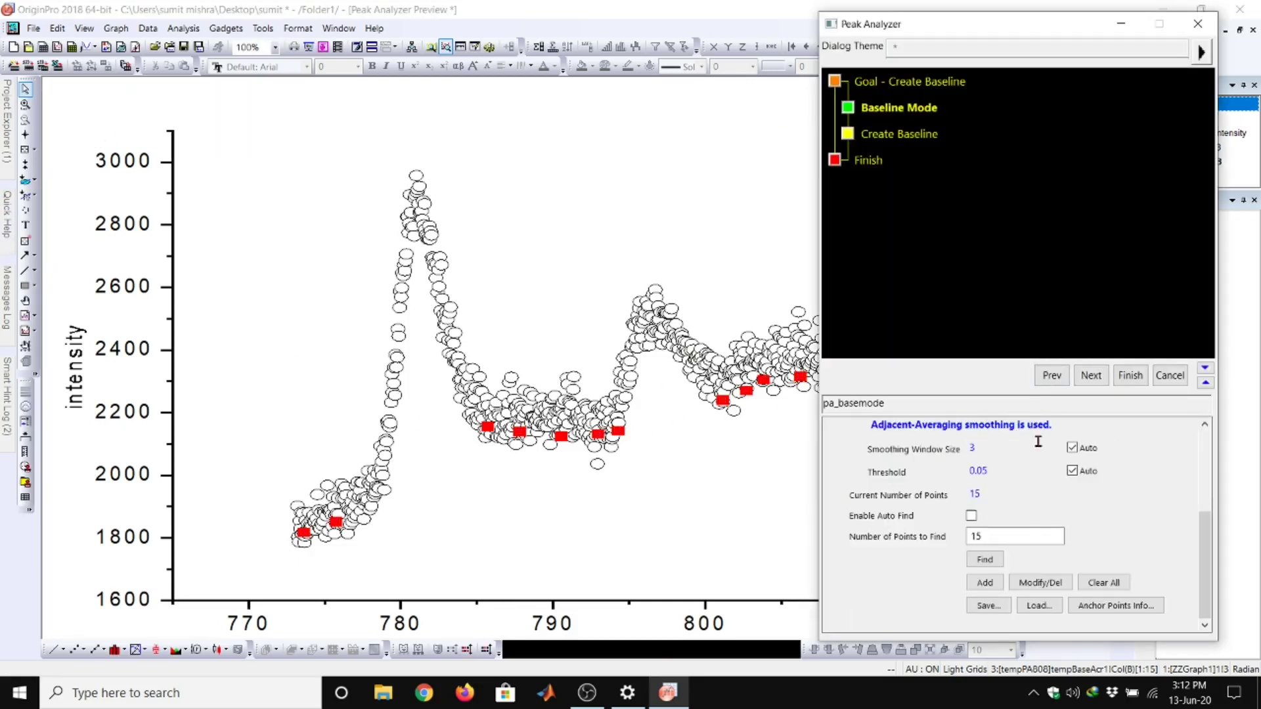
pyautogui.scroll(2, 1054, 514)
pyautogui.scroll(1, 1067, 526)
pyautogui.scroll(2, 1066, 526)
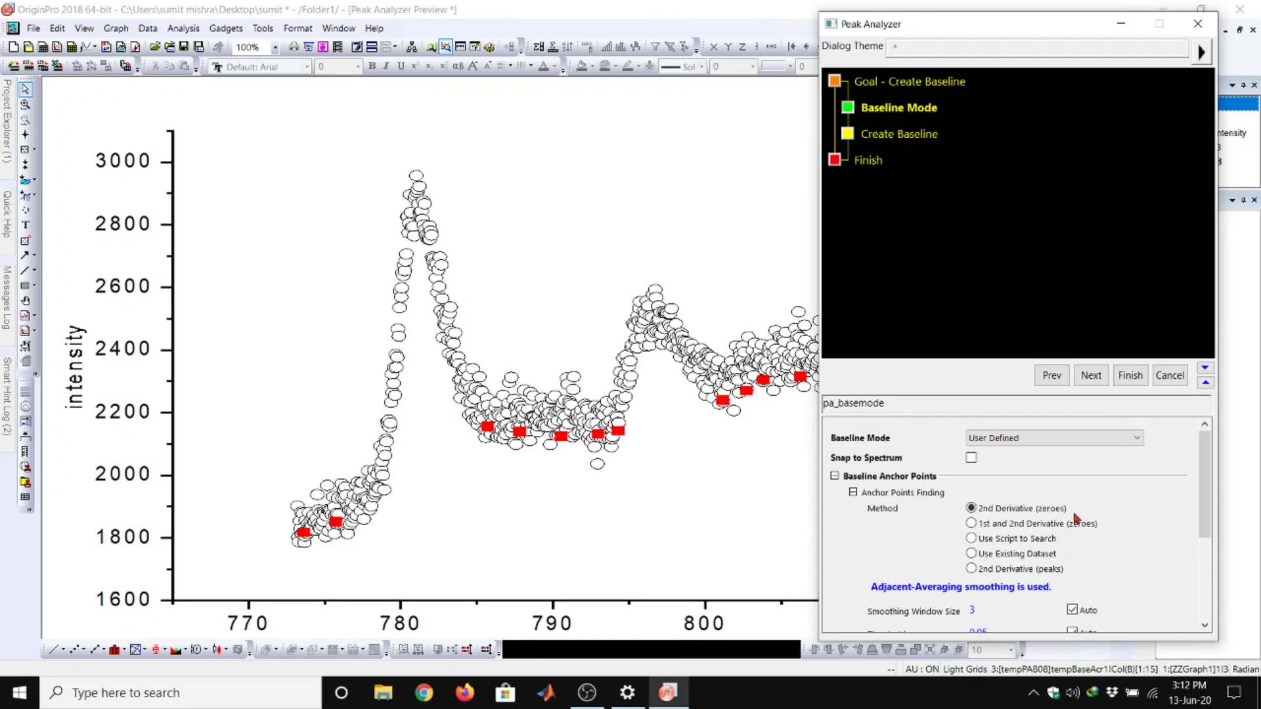
pyautogui.click(1092, 377)
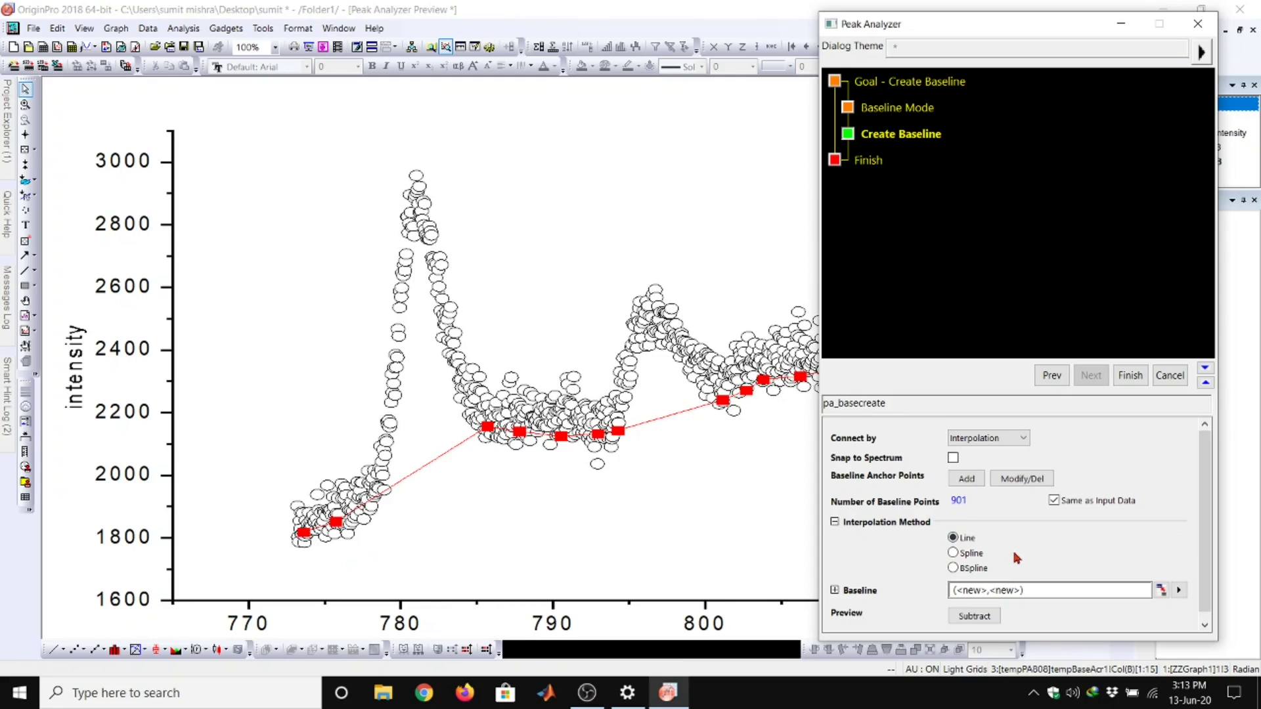
# Drag the anchors near 786 and 788 slightly lower onto the spectrum floor
pyautogui.click(1022, 479)
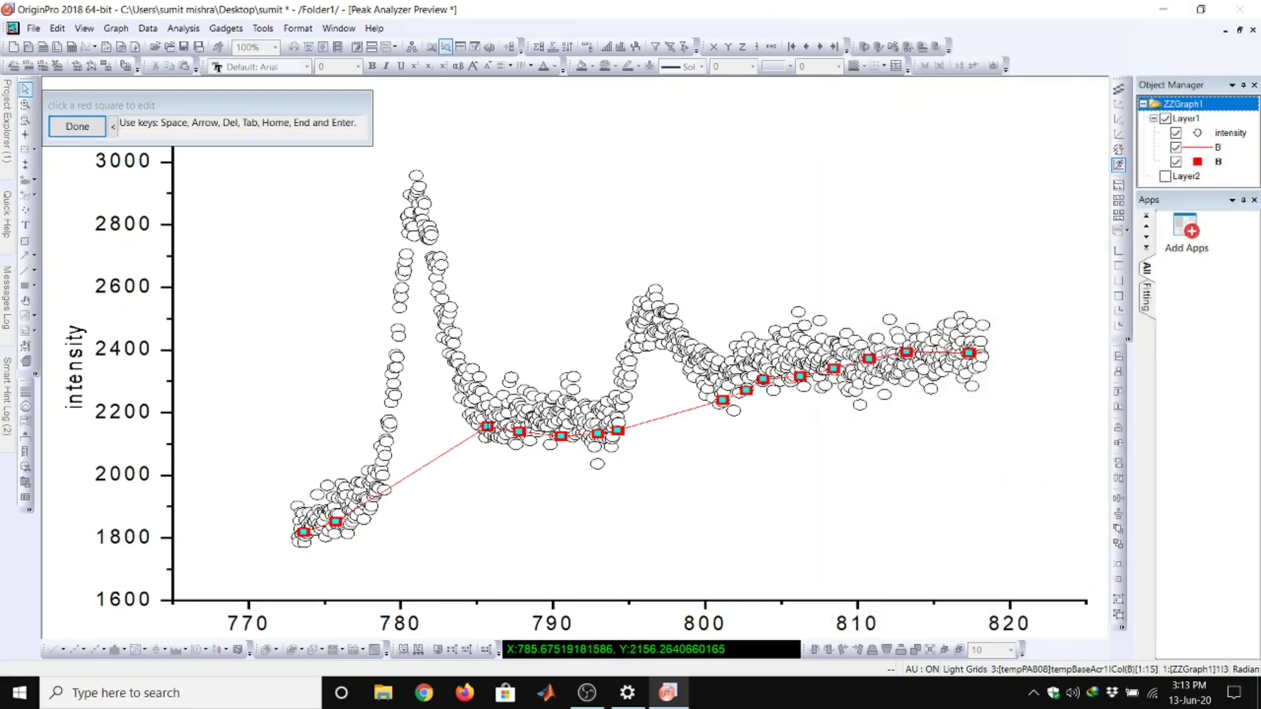
pyautogui.moveTo(487, 427); pyautogui.dragTo(491, 443)
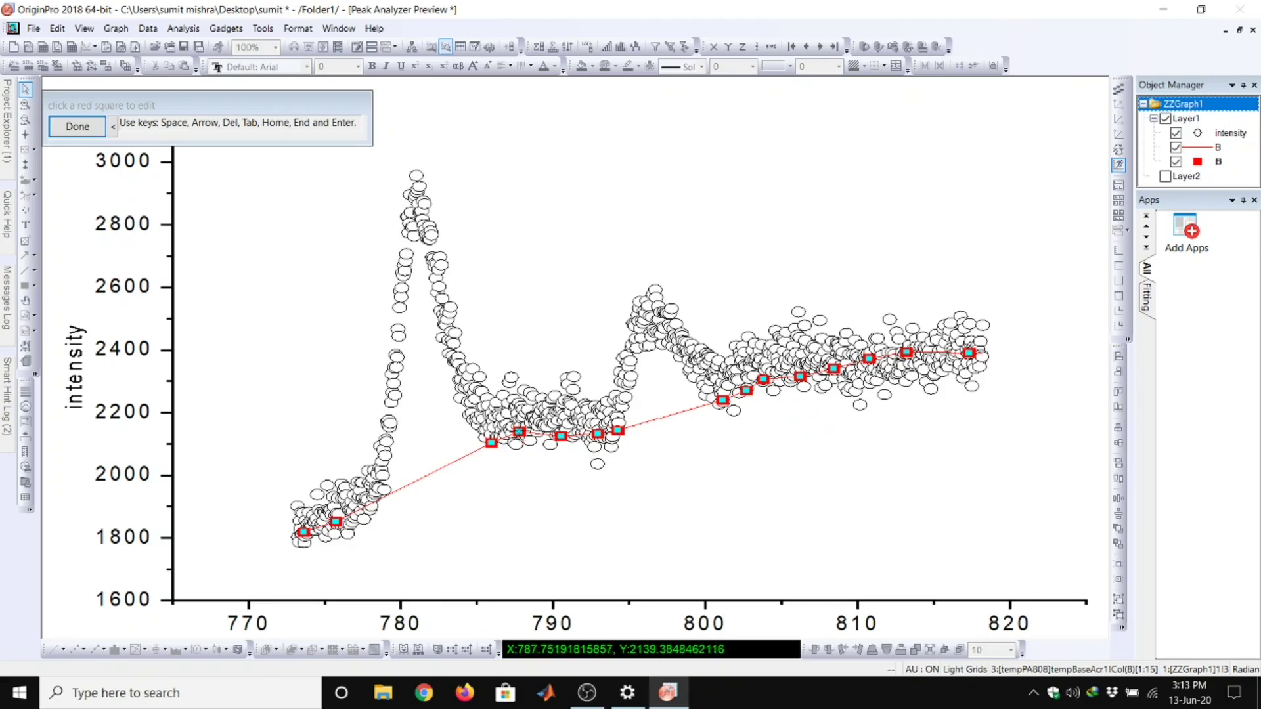
pyautogui.moveTo(519, 431); pyautogui.dragTo(527, 442)
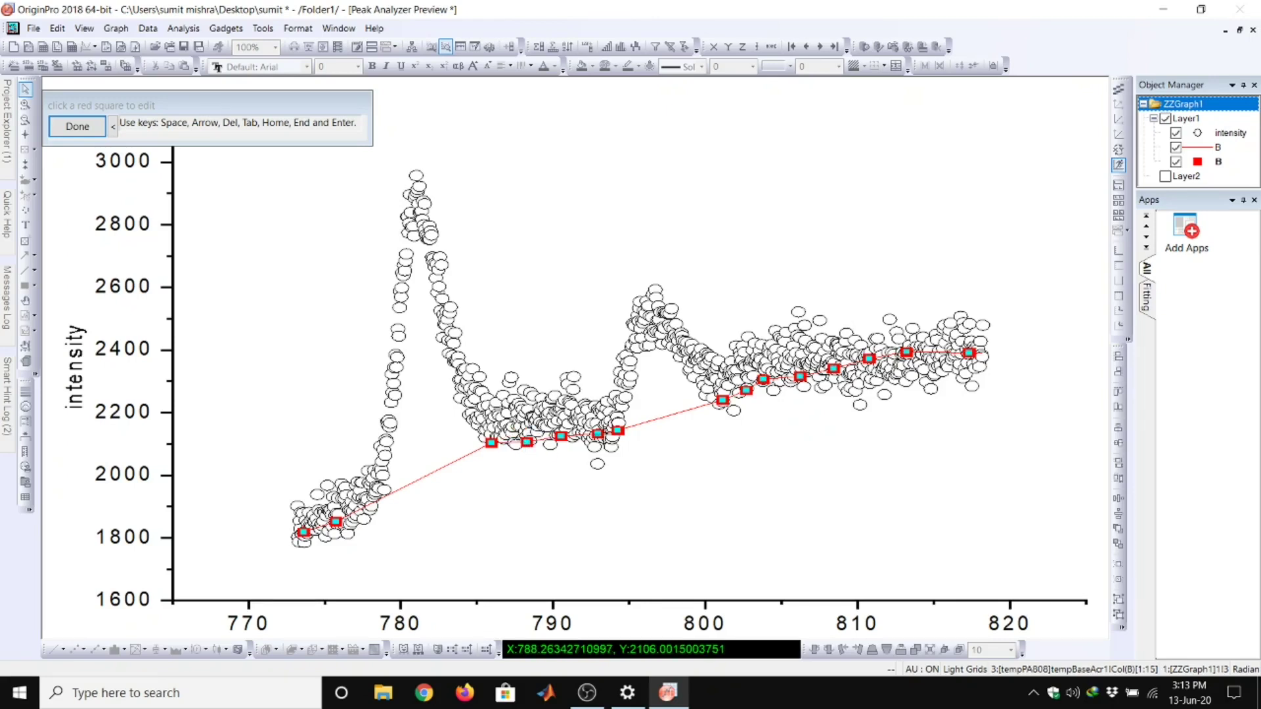
pyautogui.click(77, 126)
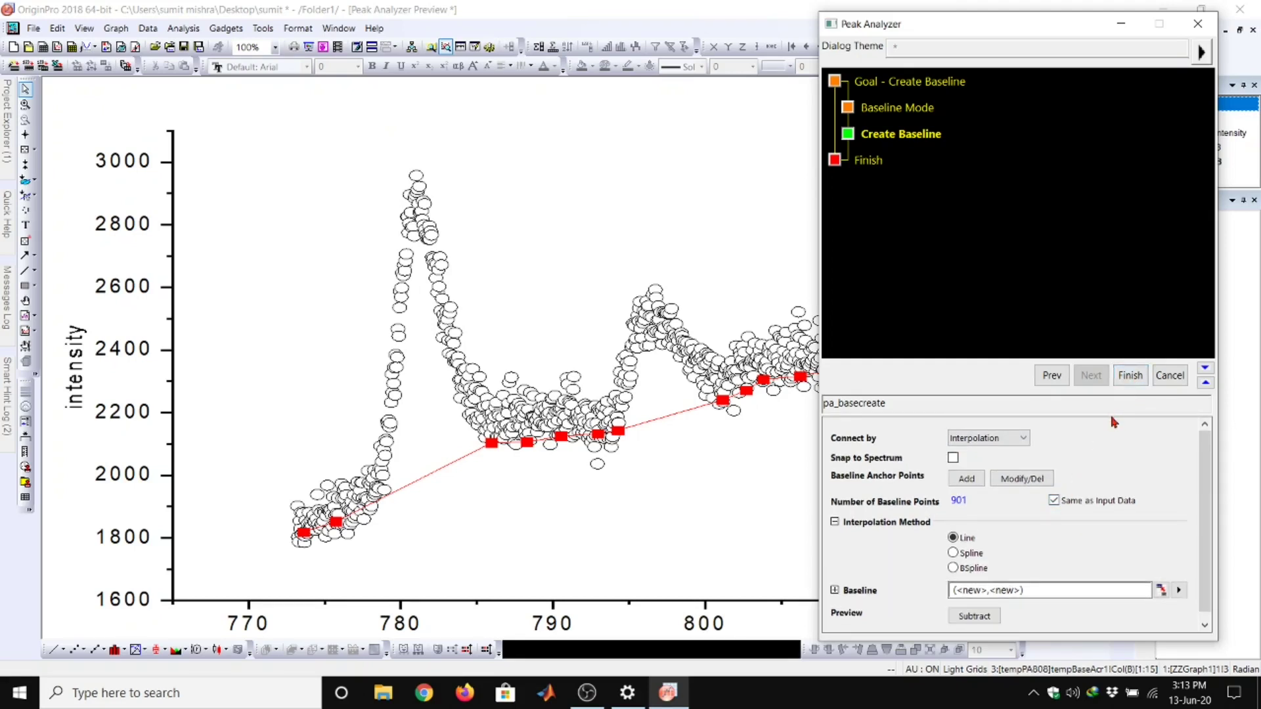
# Create the baseline, then subtract it from intensity using Subtract Reference Data
pyautogui.click(1129, 375)
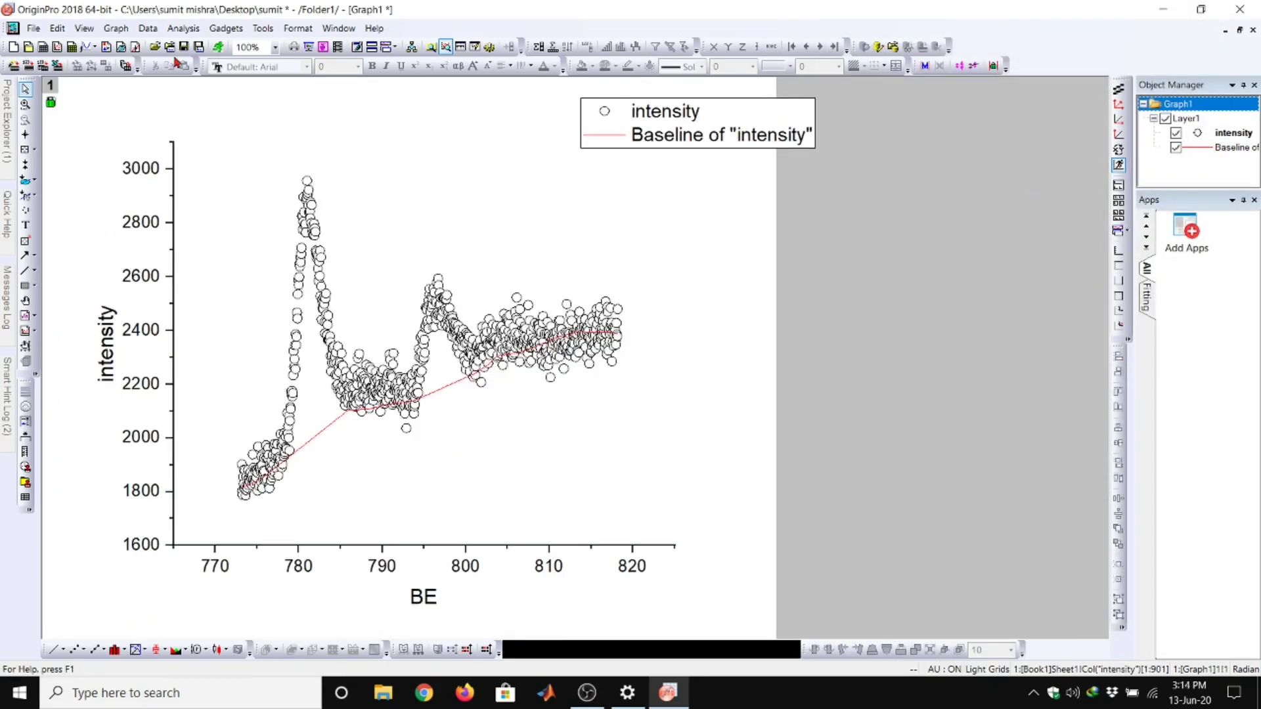
pyautogui.click(183, 28)
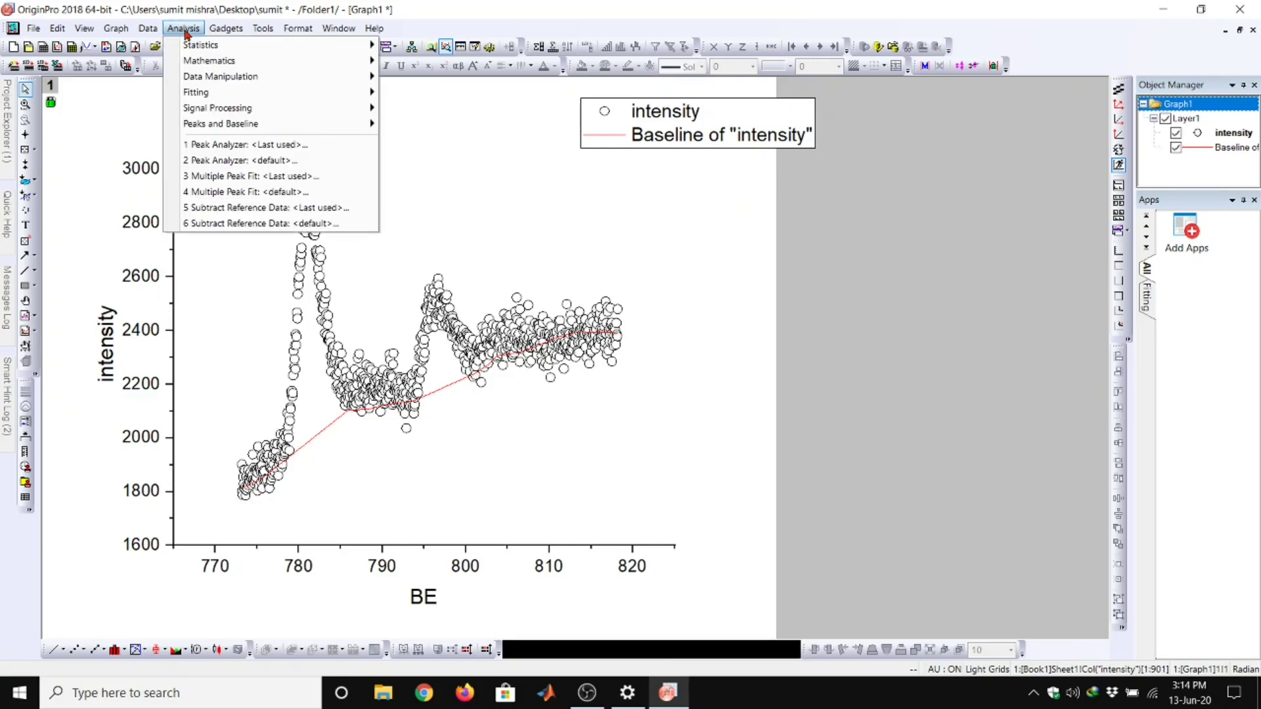
pyautogui.moveTo(221, 77)
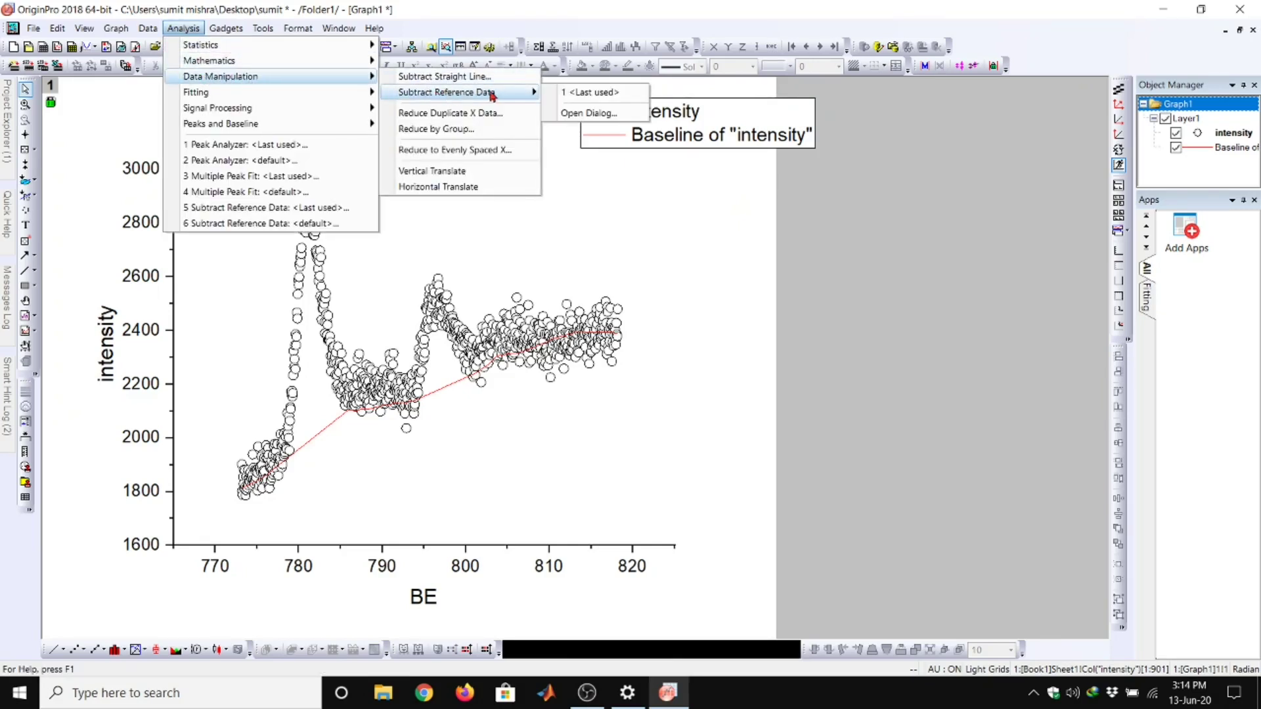
pyautogui.moveTo(446, 92)
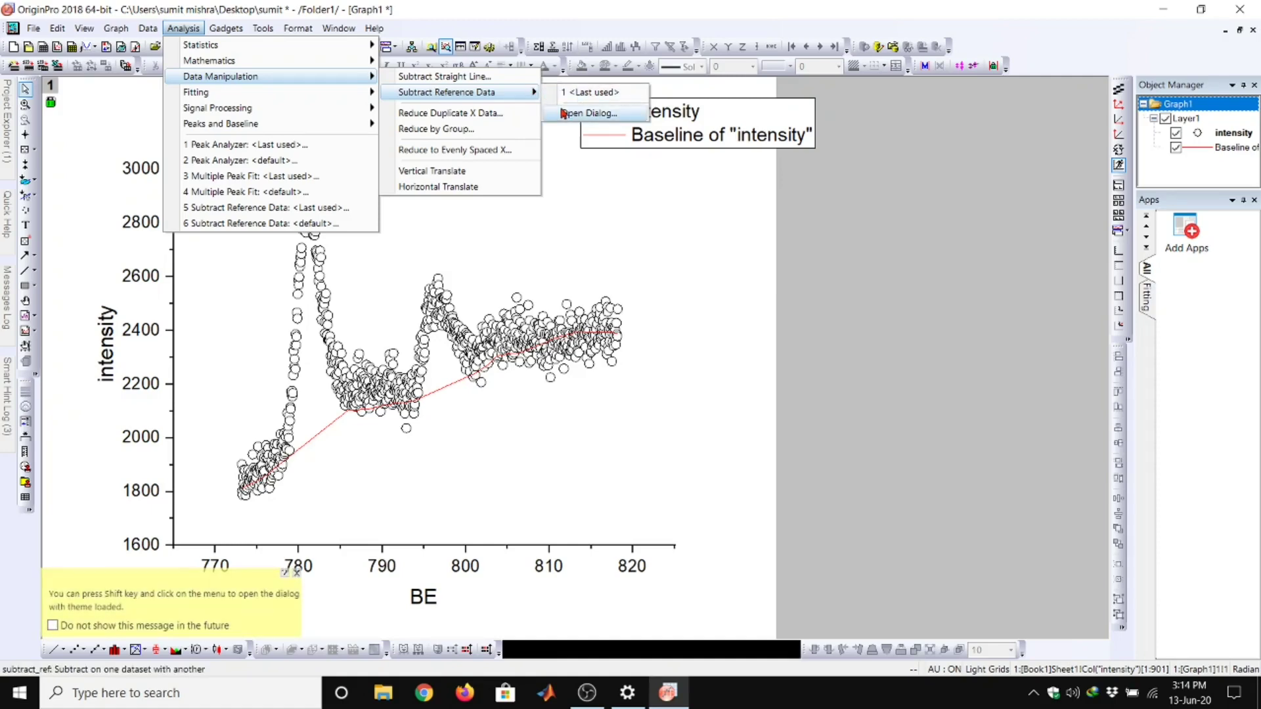
pyautogui.click(589, 113)
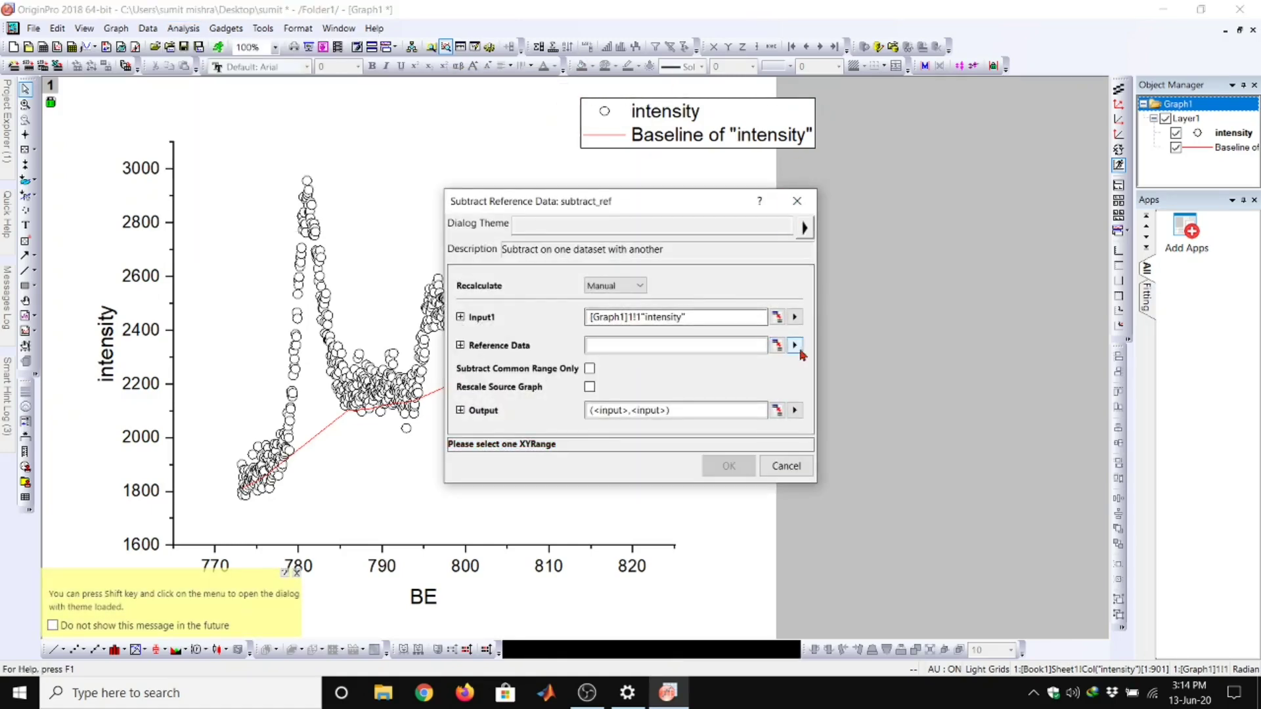
pyautogui.click(795, 345)
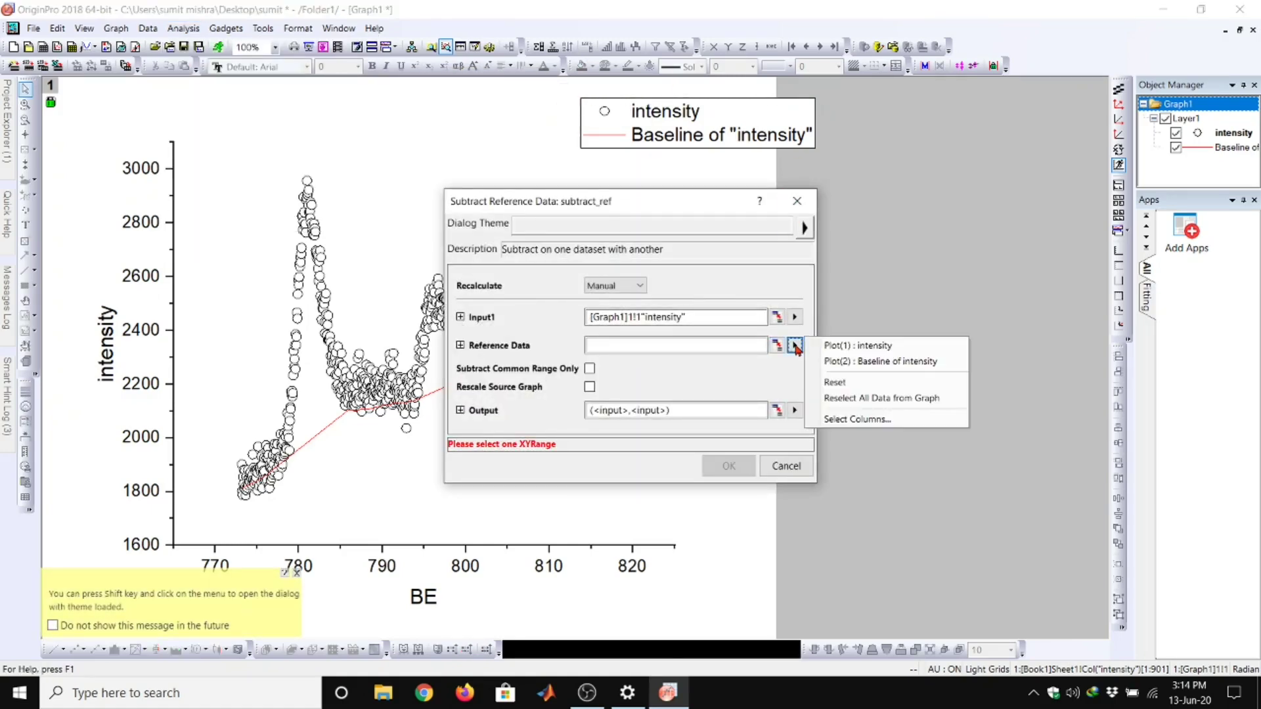
pyautogui.click(893, 362)
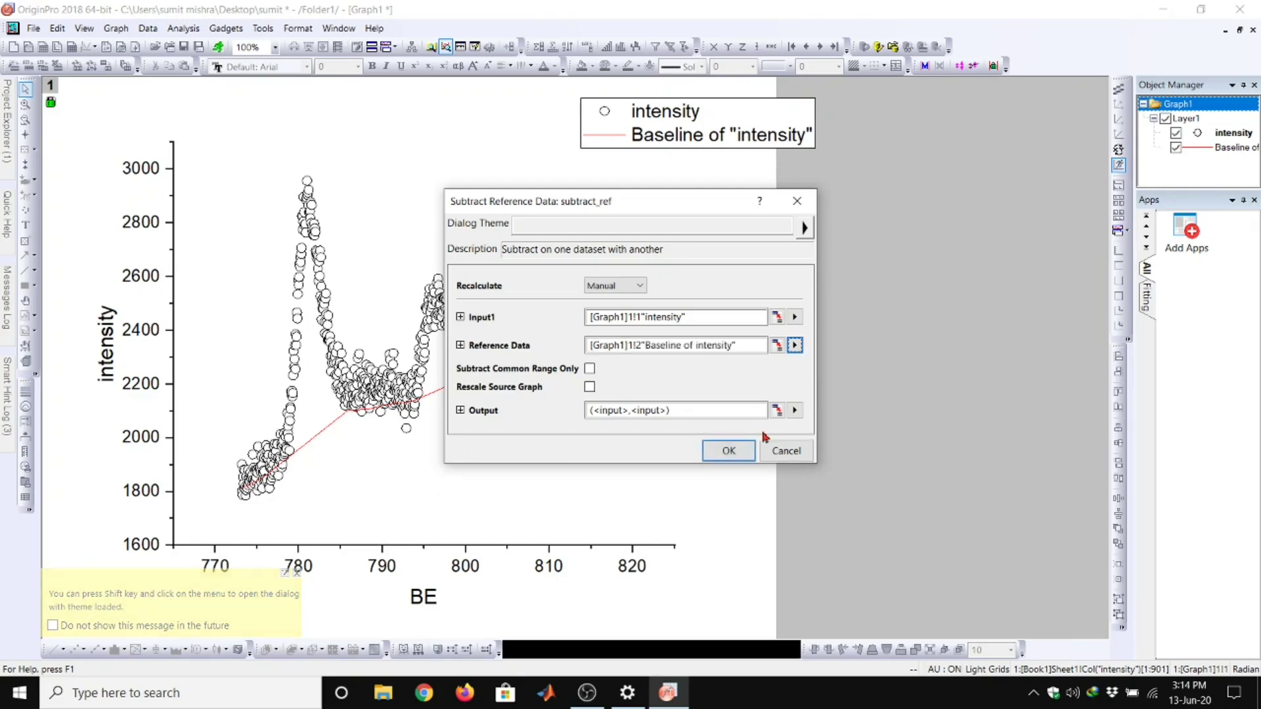
pyautogui.click(740, 452)
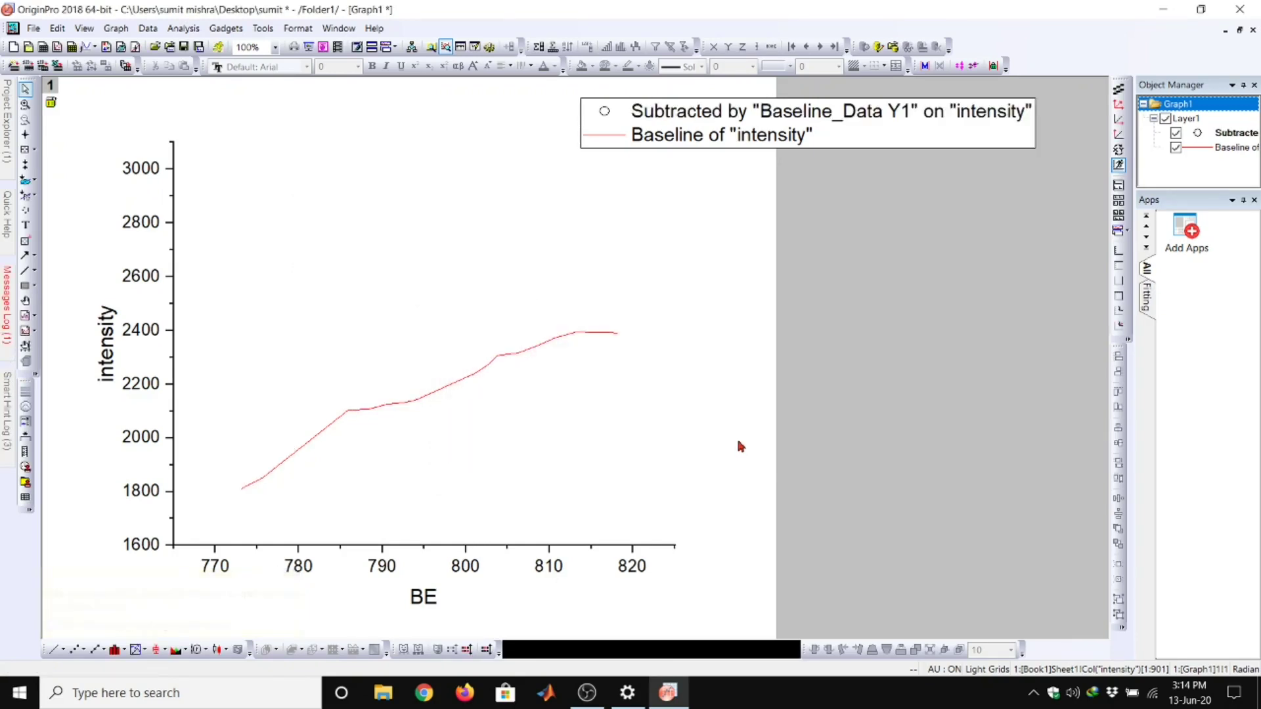
# Plot the baseline-subtracted spectrum in new graph Graph2 and remove its data-range marker lines
pyautogui.click(51, 107)
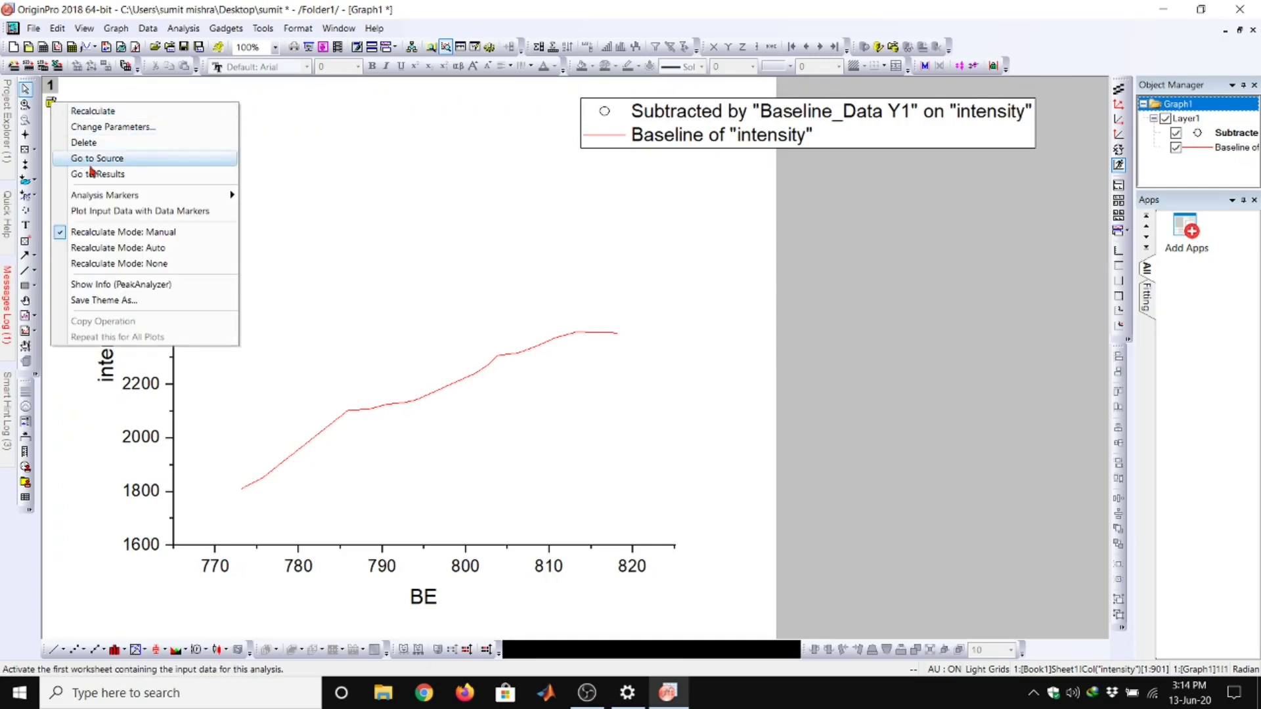
pyautogui.click(169, 220)
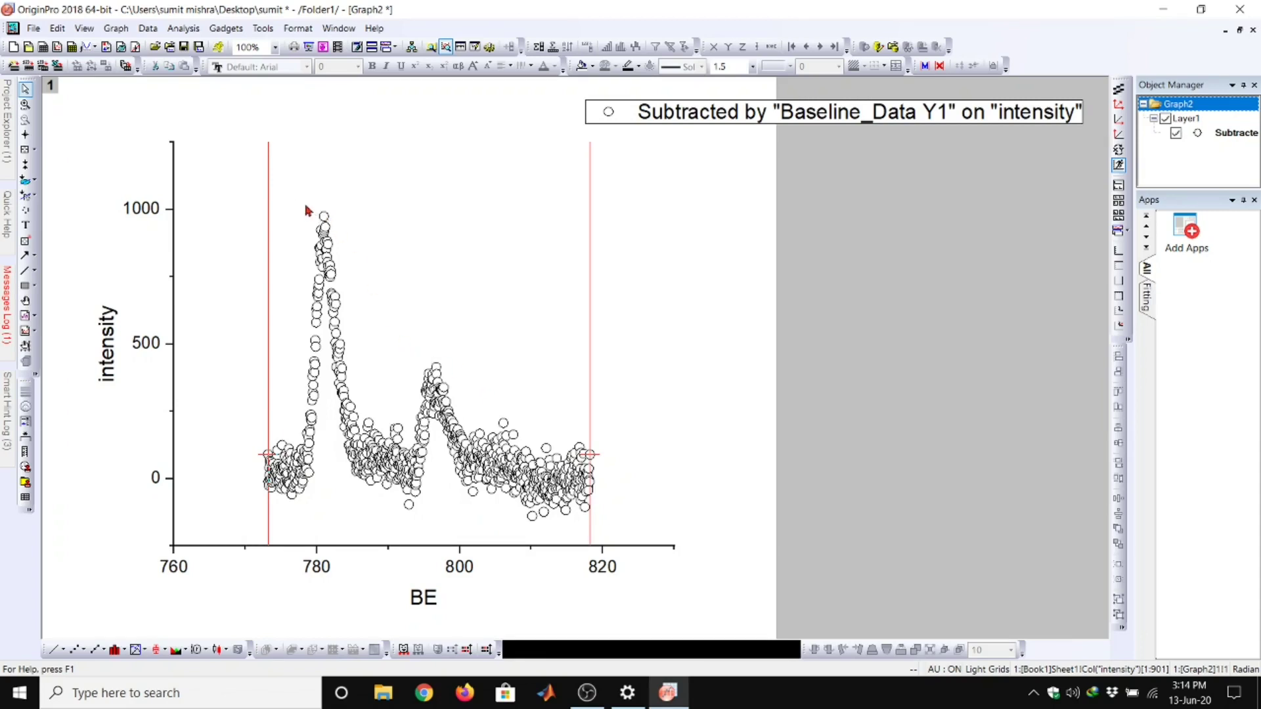
pyautogui.click(268, 201)
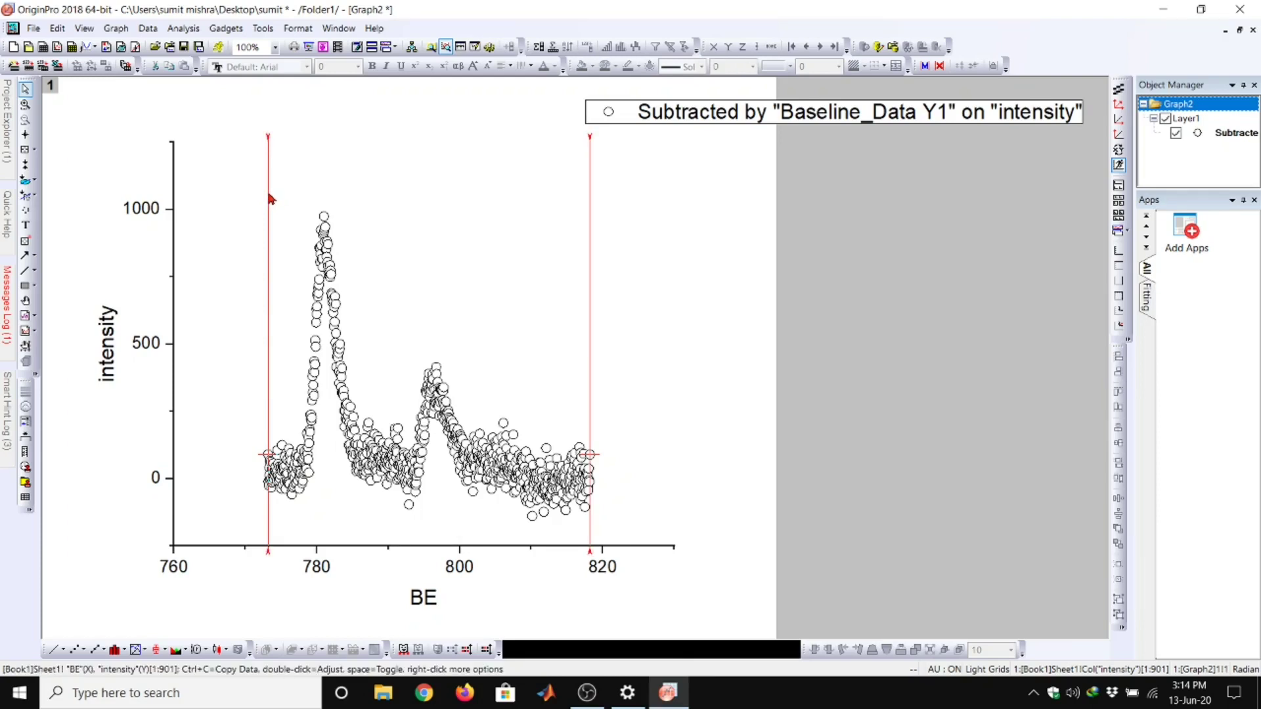
pyautogui.press('Escape')
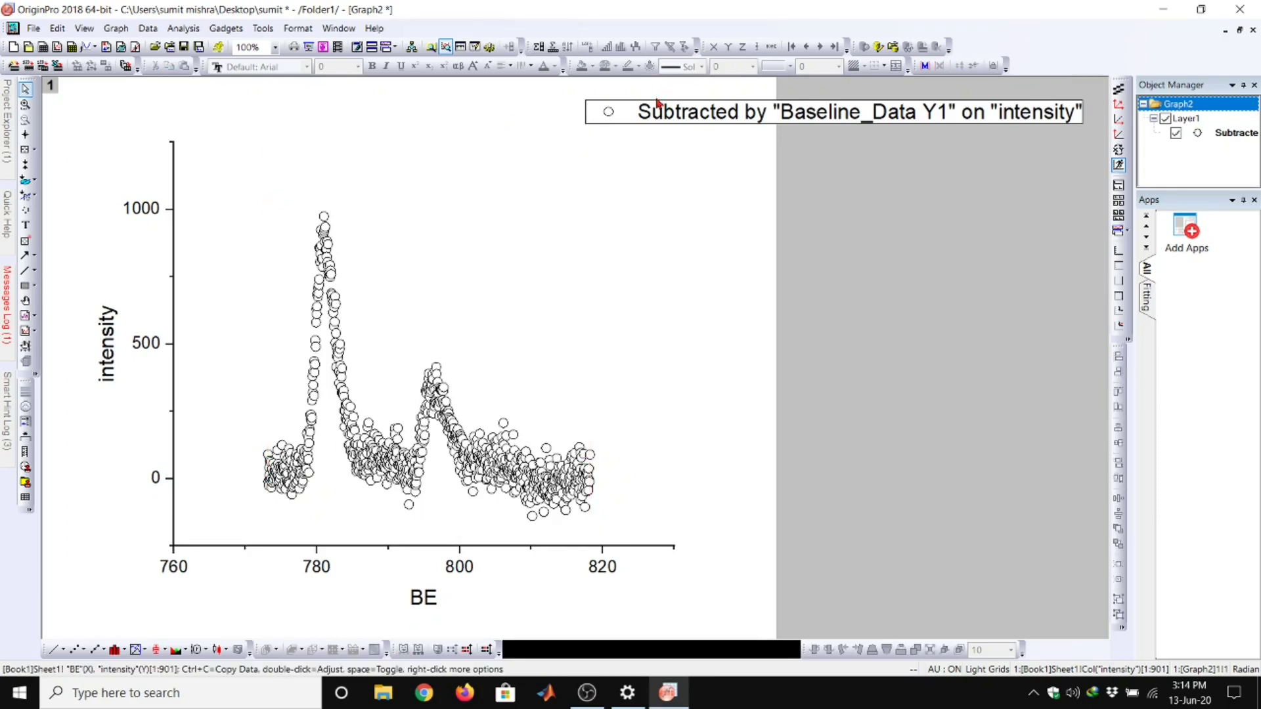
pyautogui.click(647, 110)
# Delete the legend and start a Multiple Peak Fit using the Lorentz peak function
pyautogui.press('Delete')
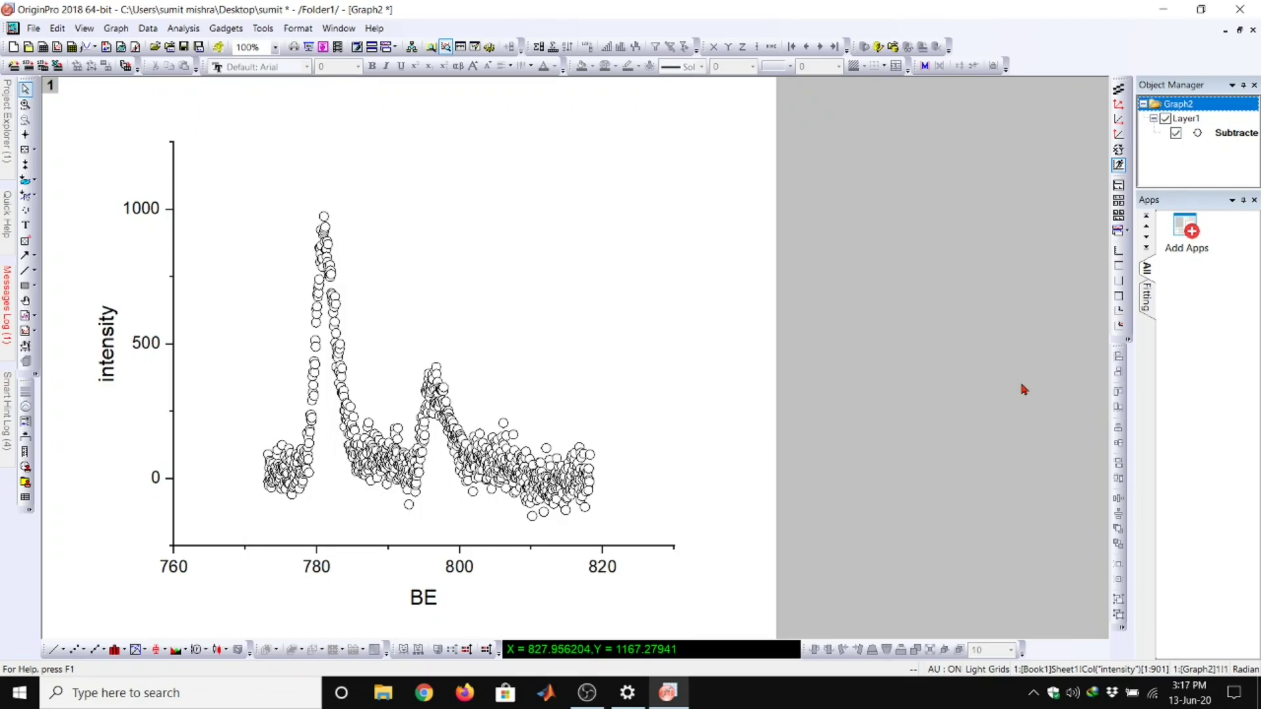
pyautogui.click(193, 30)
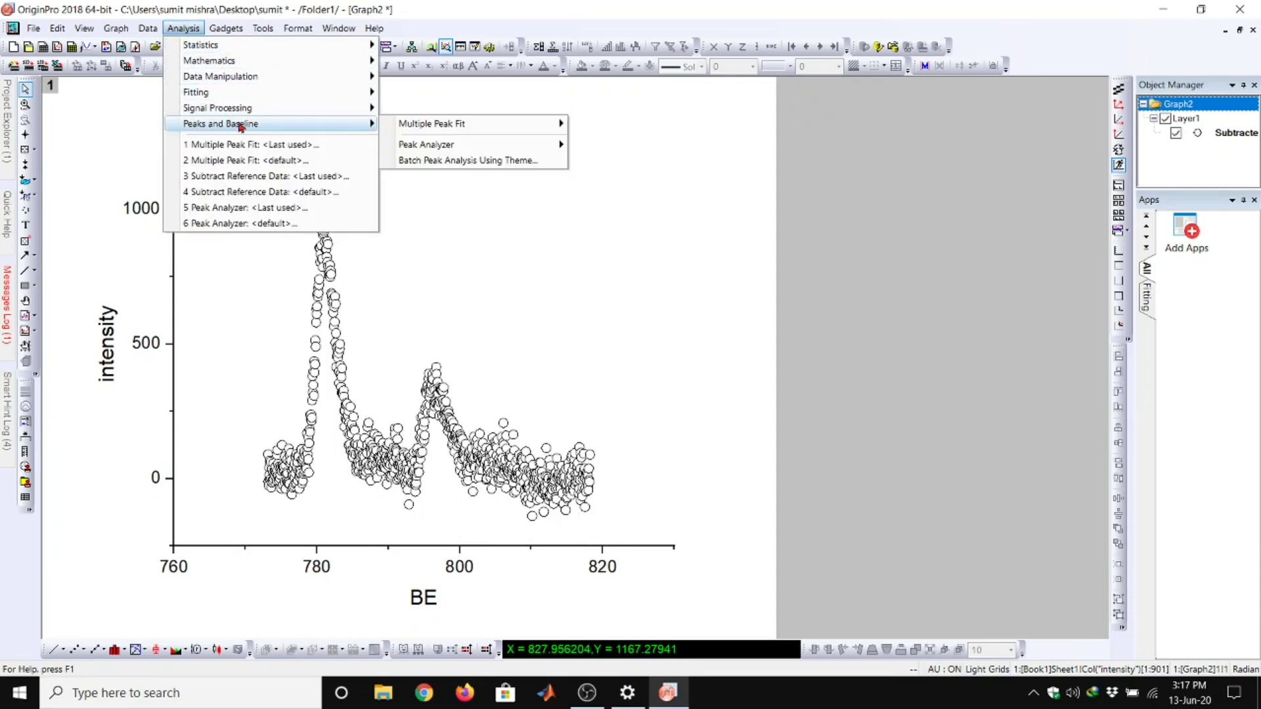
pyautogui.moveTo(221, 124)
pyautogui.moveTo(432, 124)
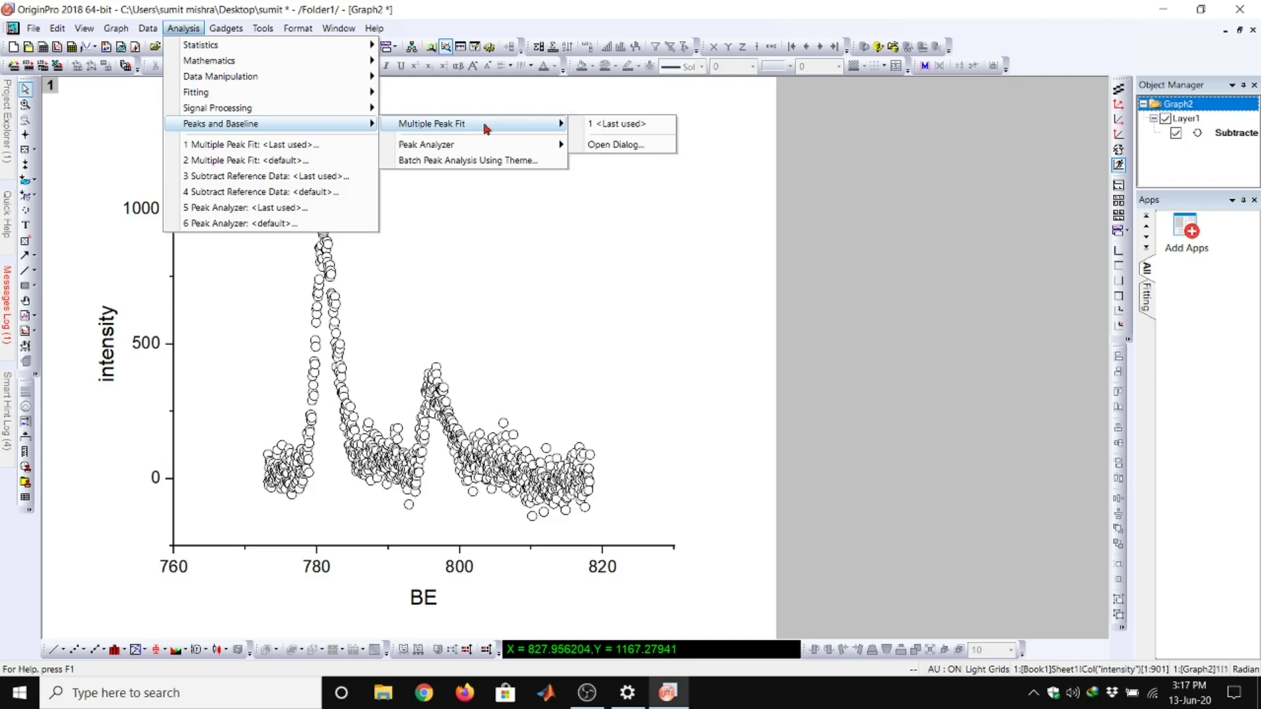
pyautogui.click(601, 145)
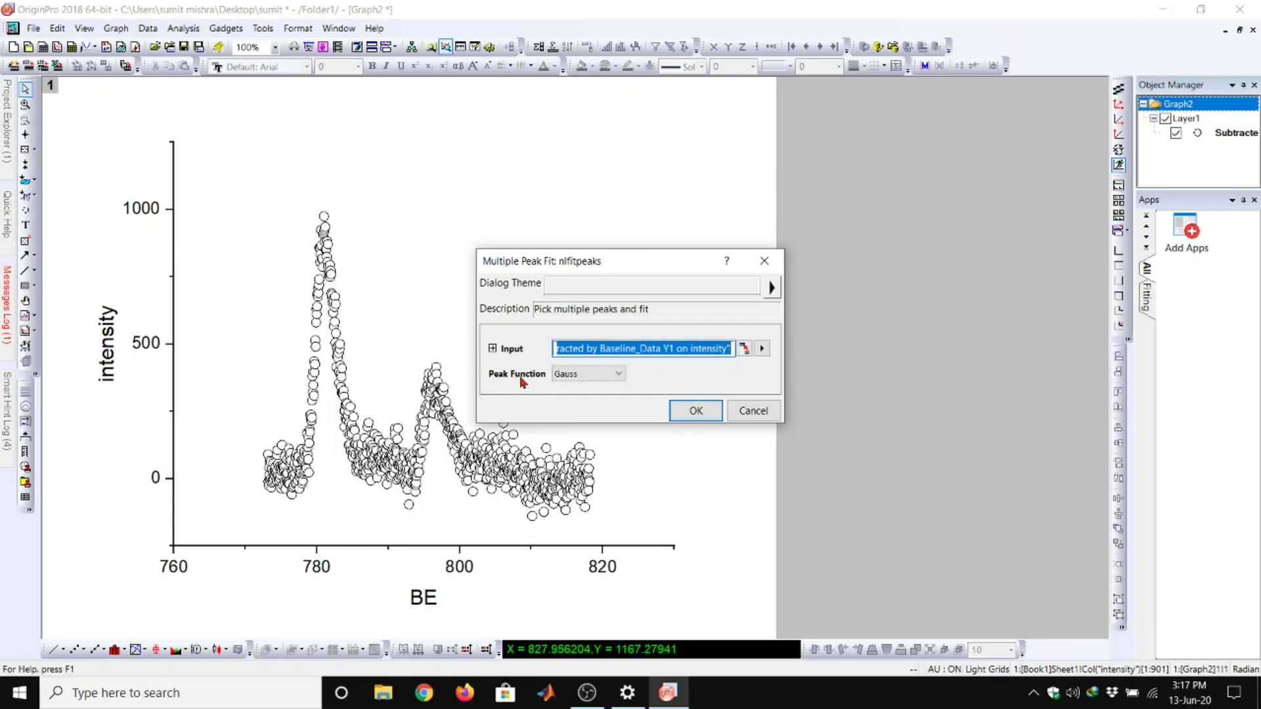
pyautogui.click(577, 375)
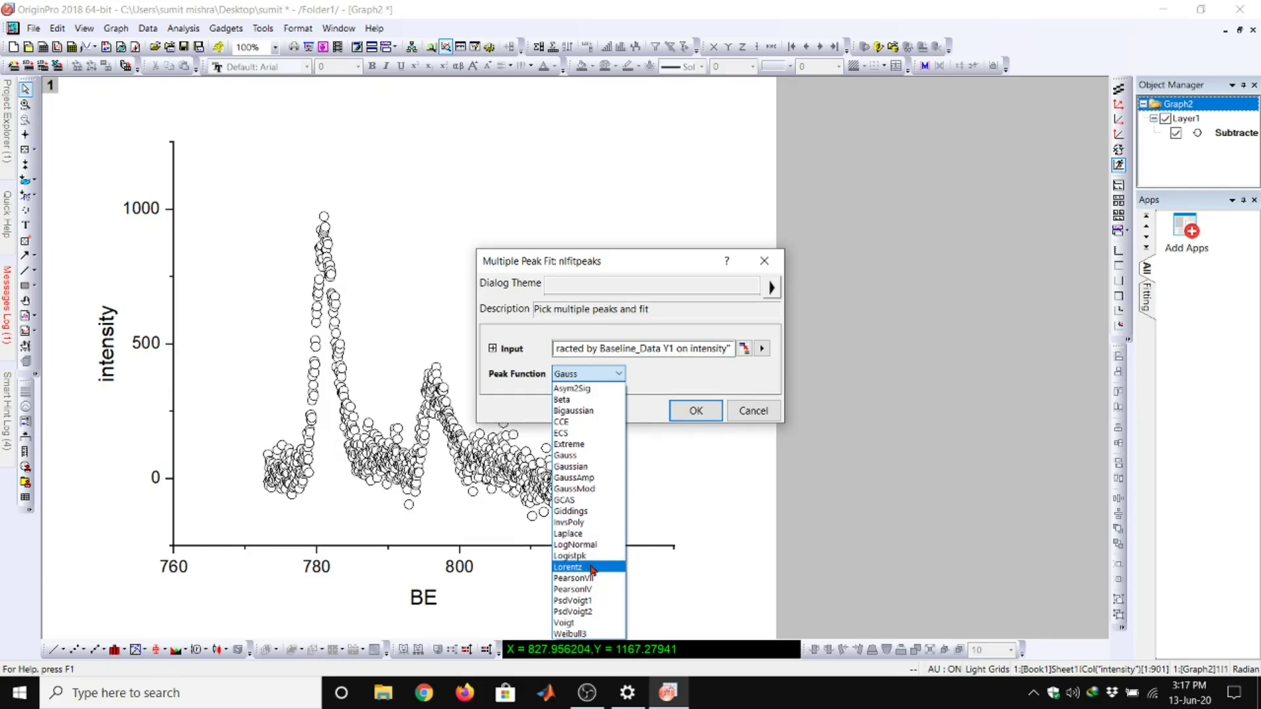
pyautogui.click(592, 568)
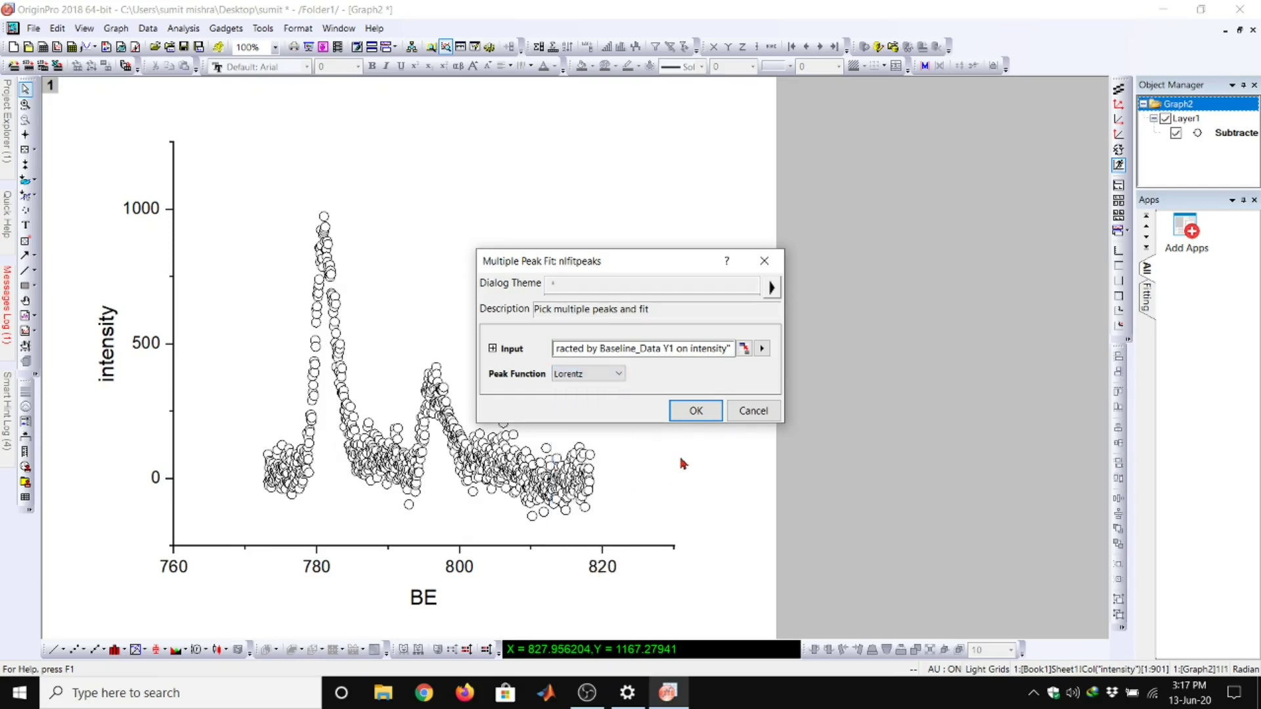
pyautogui.click(696, 411)
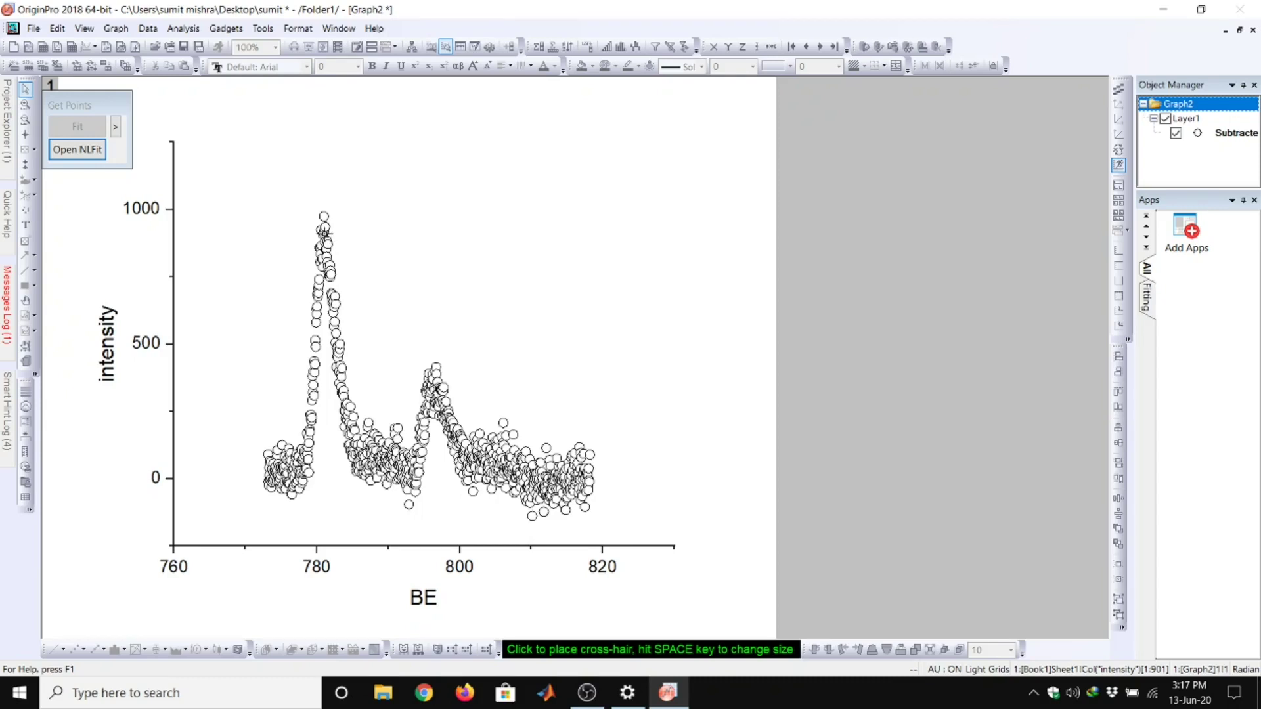
# Pick the two peaks near 781 and 796, then bring up the NLFit dialog
pyautogui.click(324, 233)
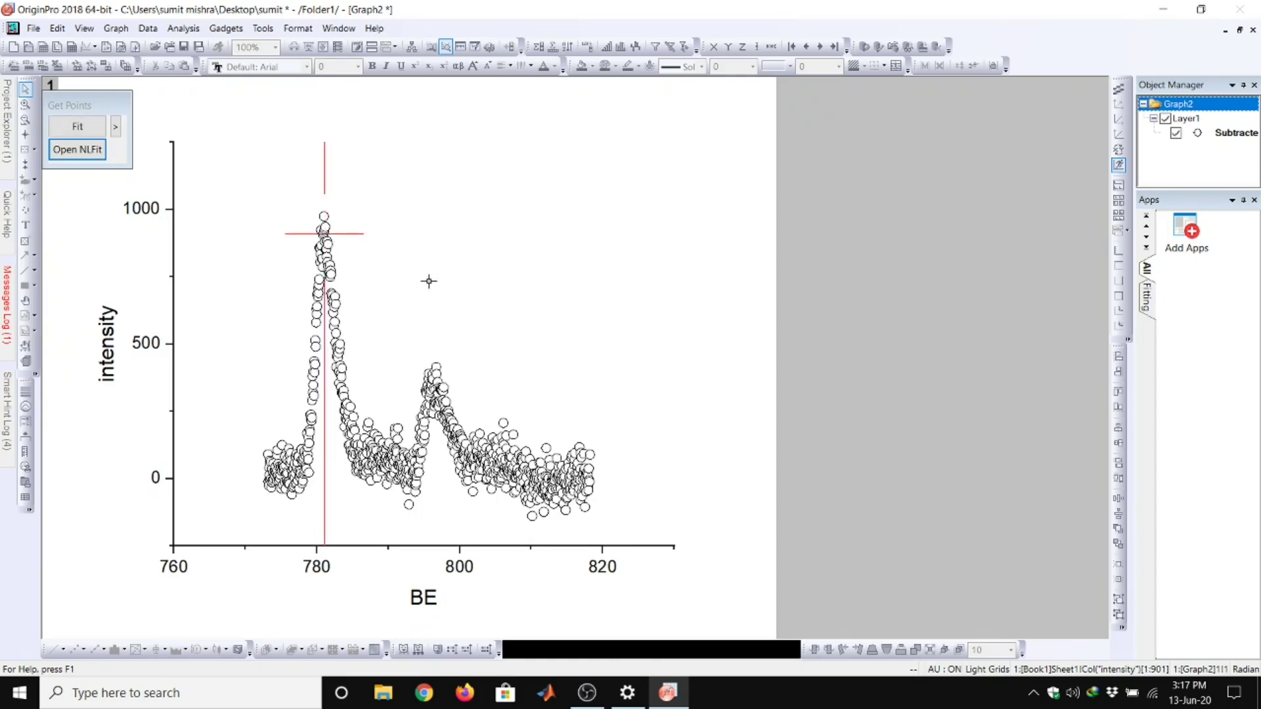
pyautogui.click(435, 380)
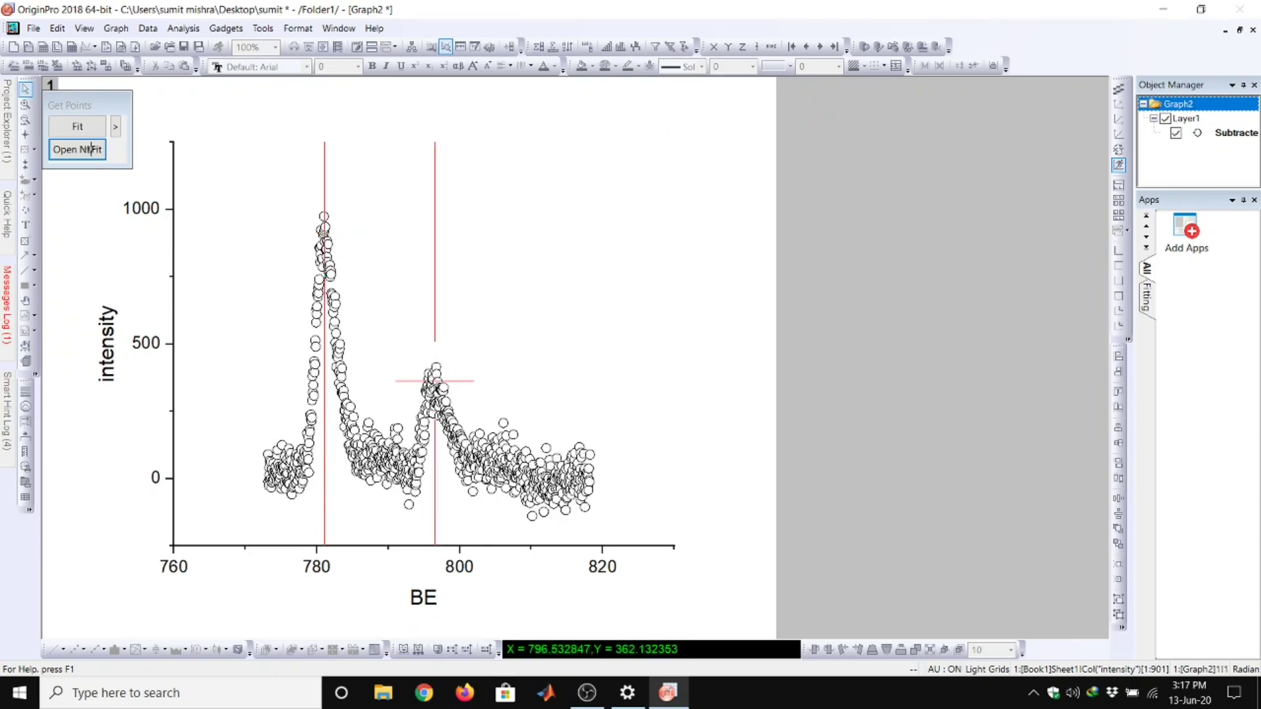
pyautogui.click(72, 150)
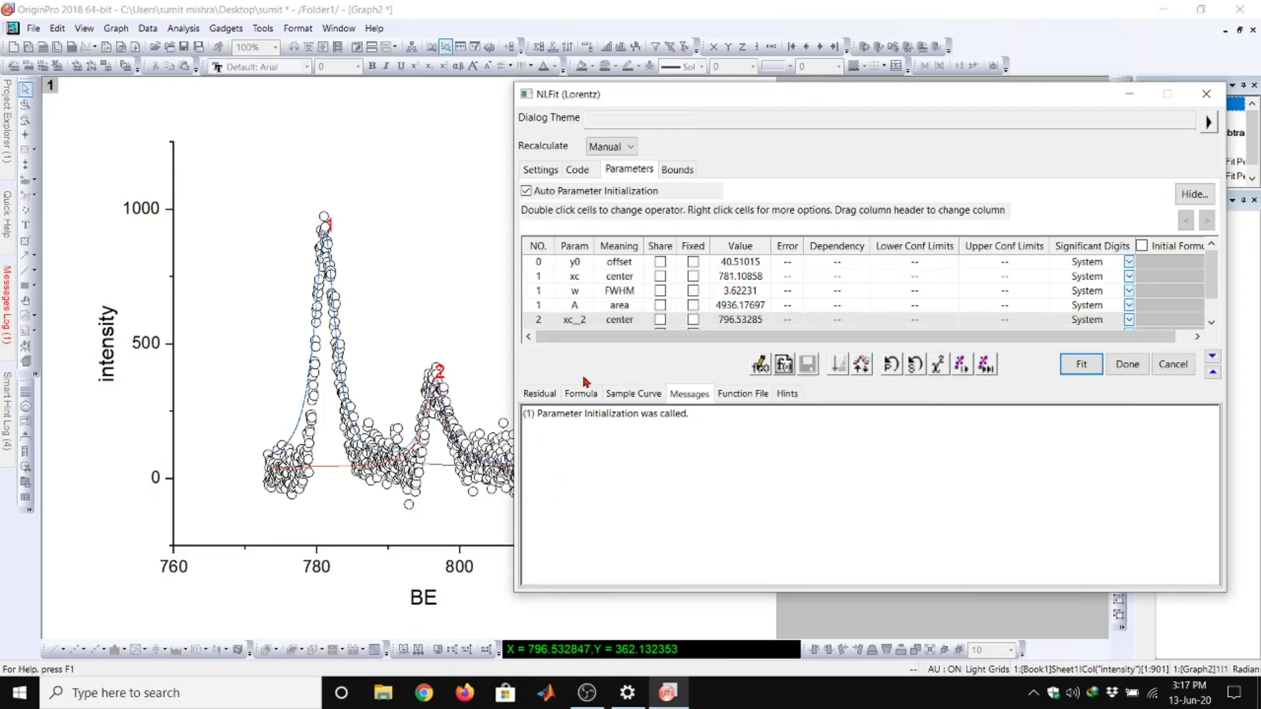
# Browse the NLFit lower-panel views: residuals, Lorentz formula, function file and hints
pyautogui.click(543, 397)
pyautogui.click(578, 397)
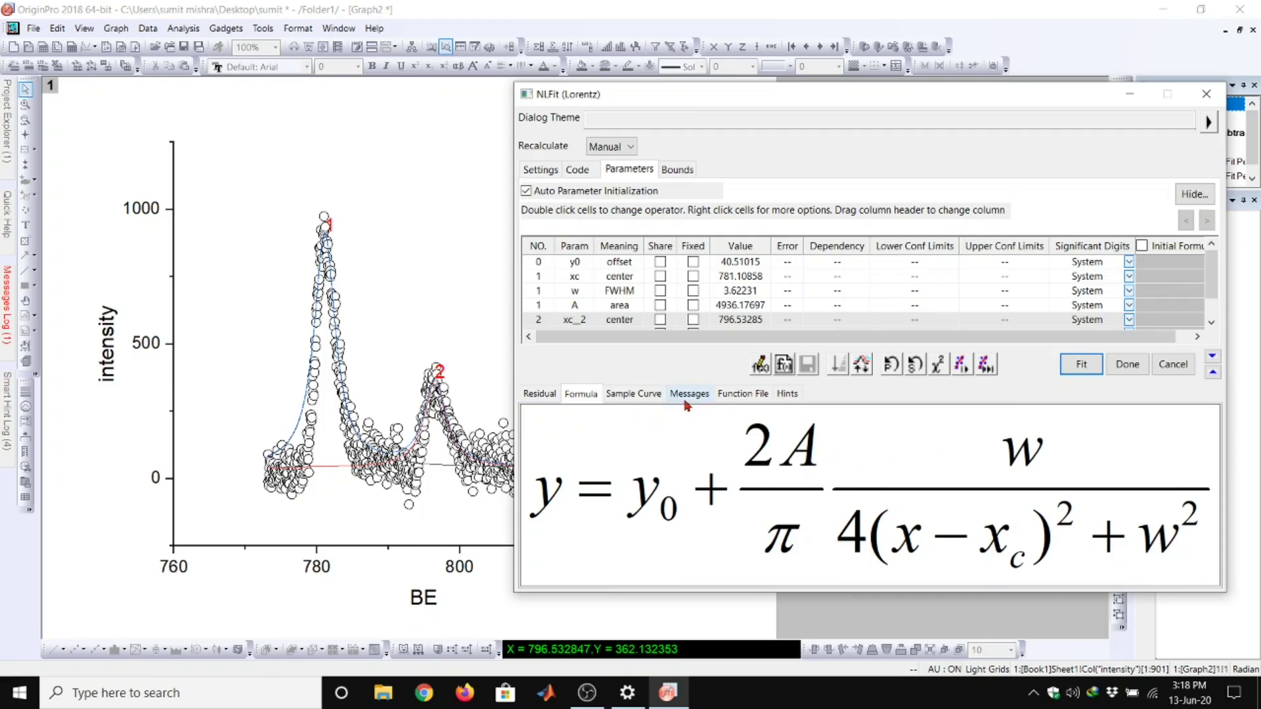
pyautogui.click(732, 398)
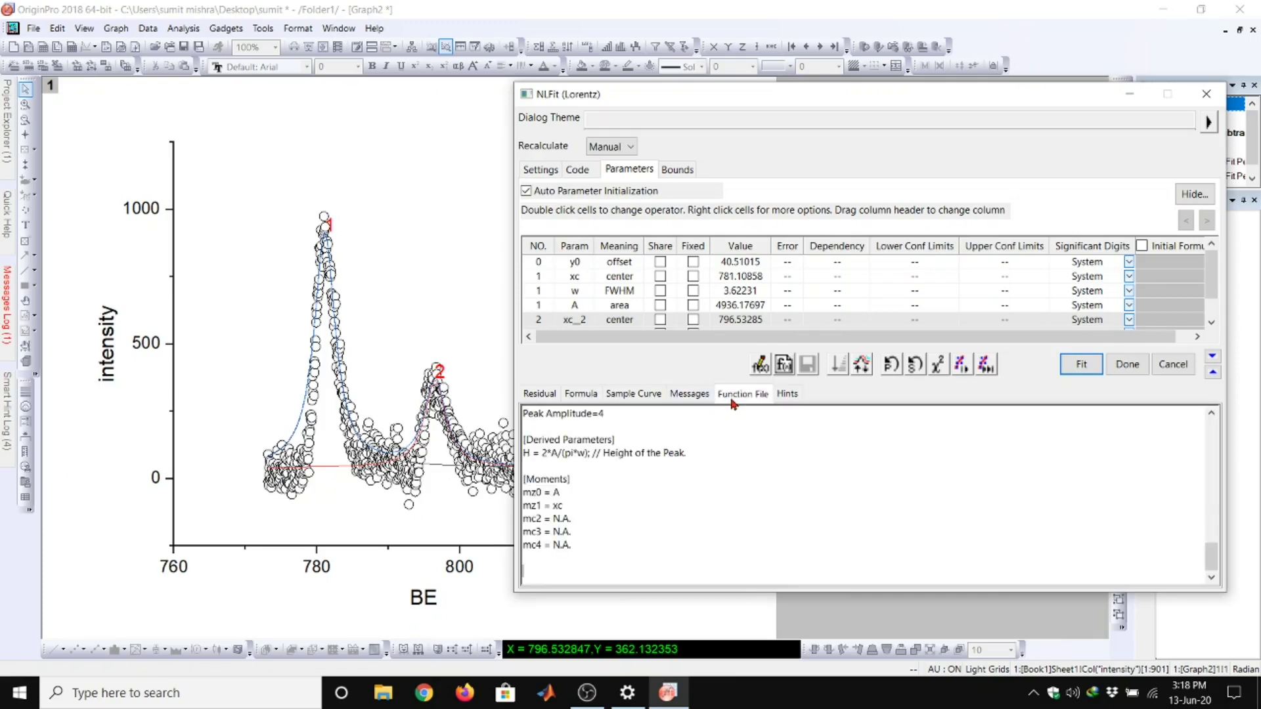
pyautogui.click(787, 396)
# Review the function code, parameters and bounds, then show the fitting Messages log
pyautogui.click(577, 169)
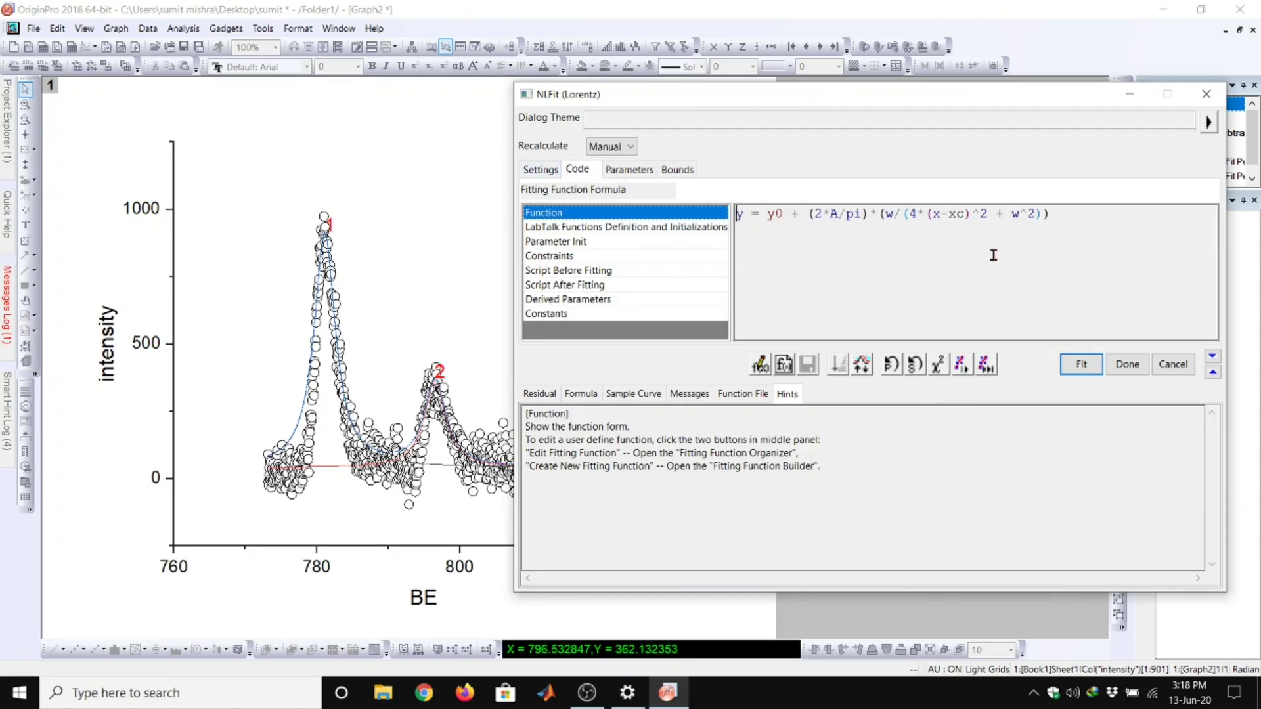
pyautogui.click(629, 171)
pyautogui.click(682, 172)
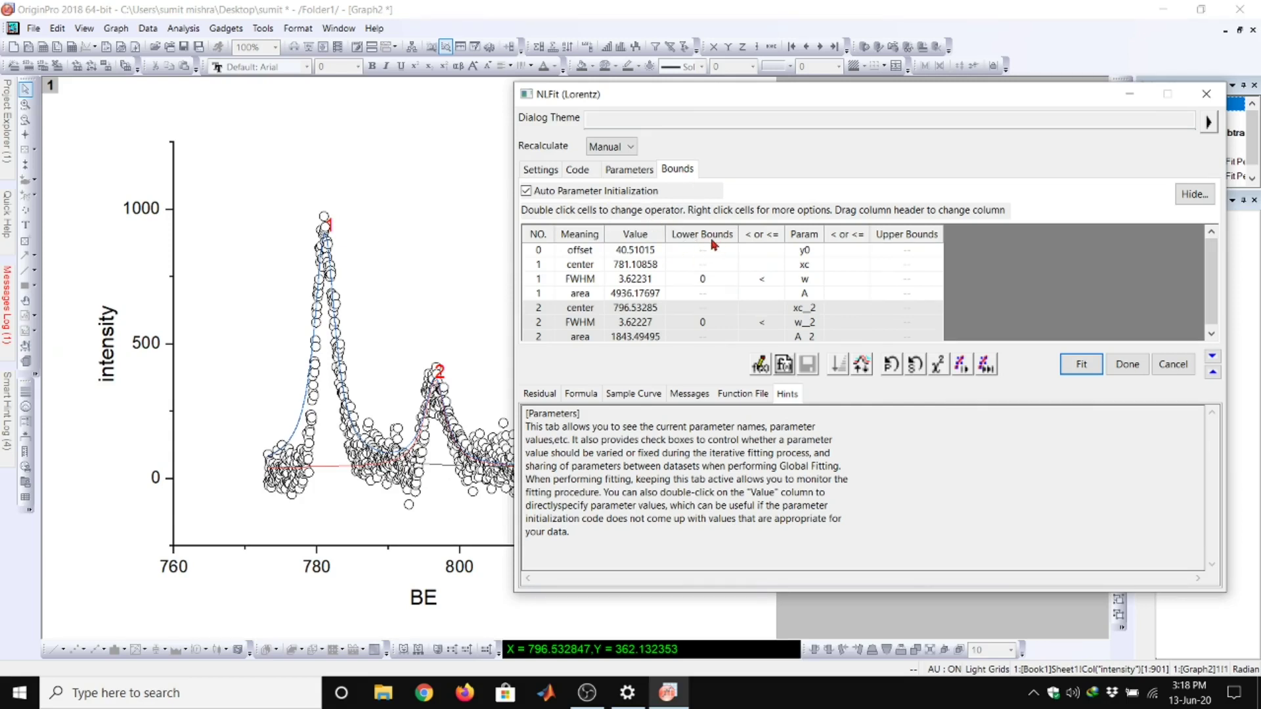
pyautogui.click(540, 170)
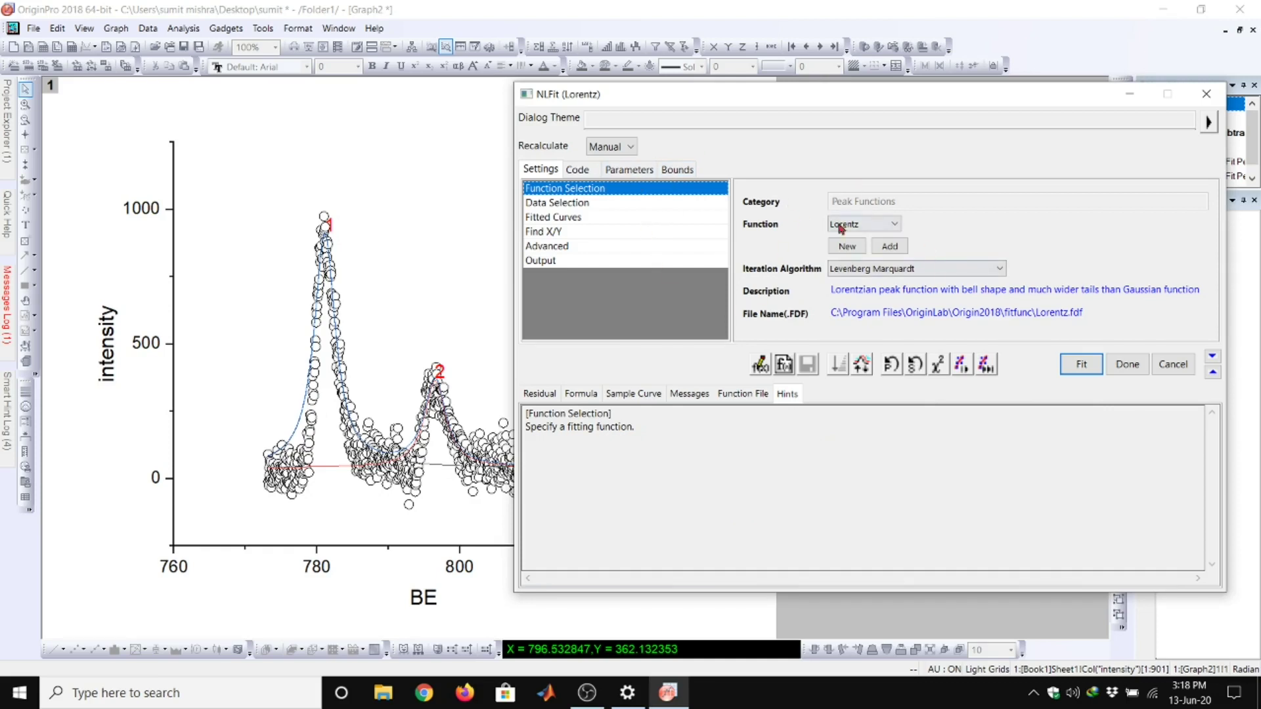
pyautogui.click(578, 169)
pyautogui.click(630, 169)
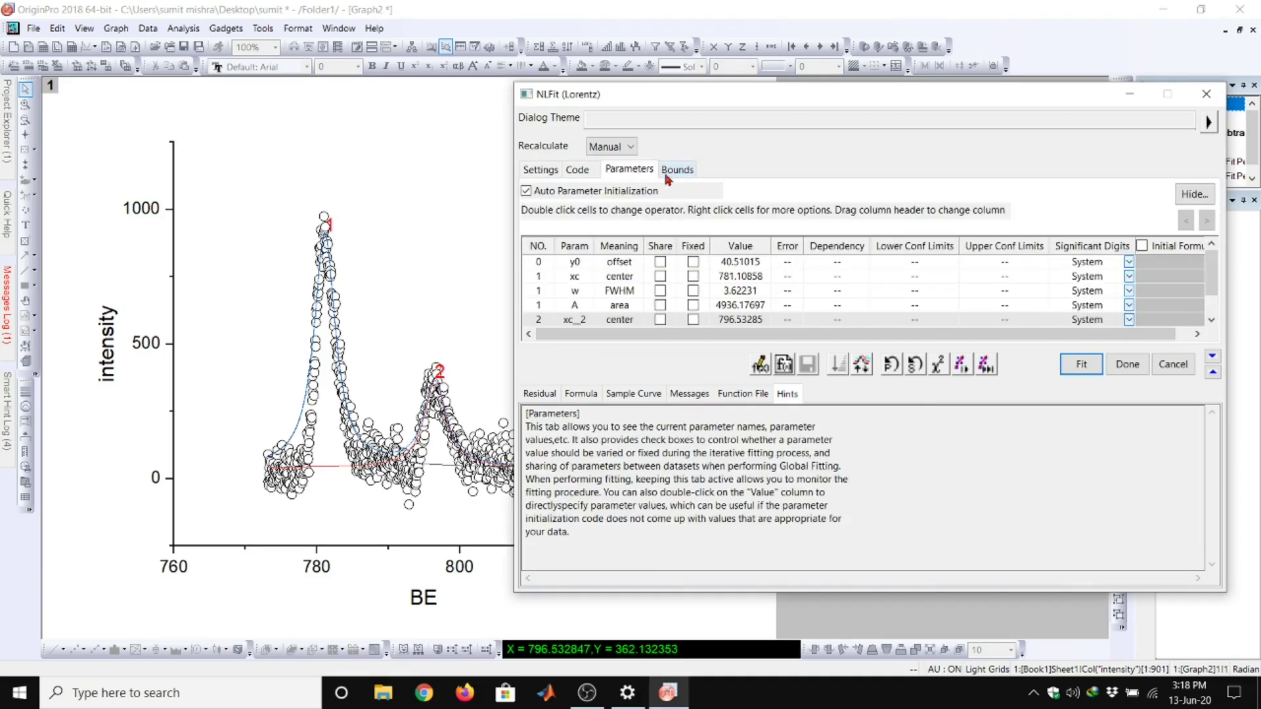
pyautogui.click(668, 172)
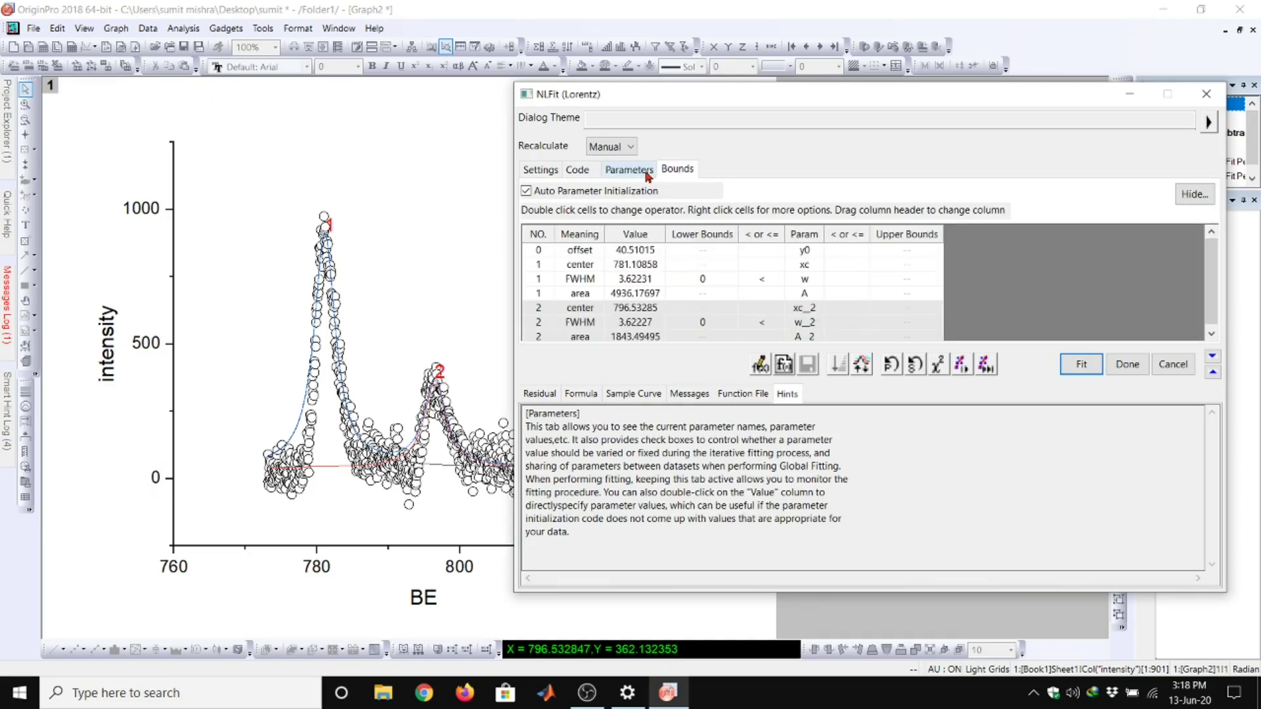
pyautogui.click(722, 394)
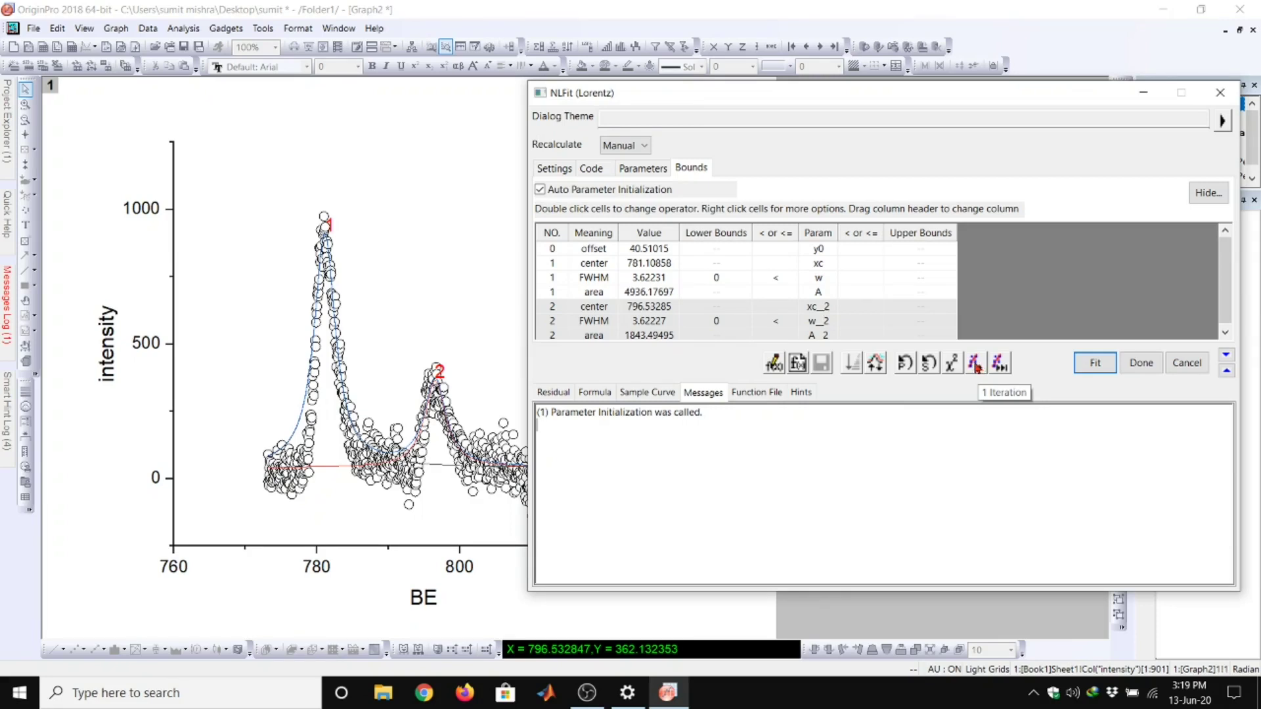
# Run one fitting iteration, reaching reduced chi-square ~3960.7, and shift the dialog slightly right
pyautogui.click(976, 363)
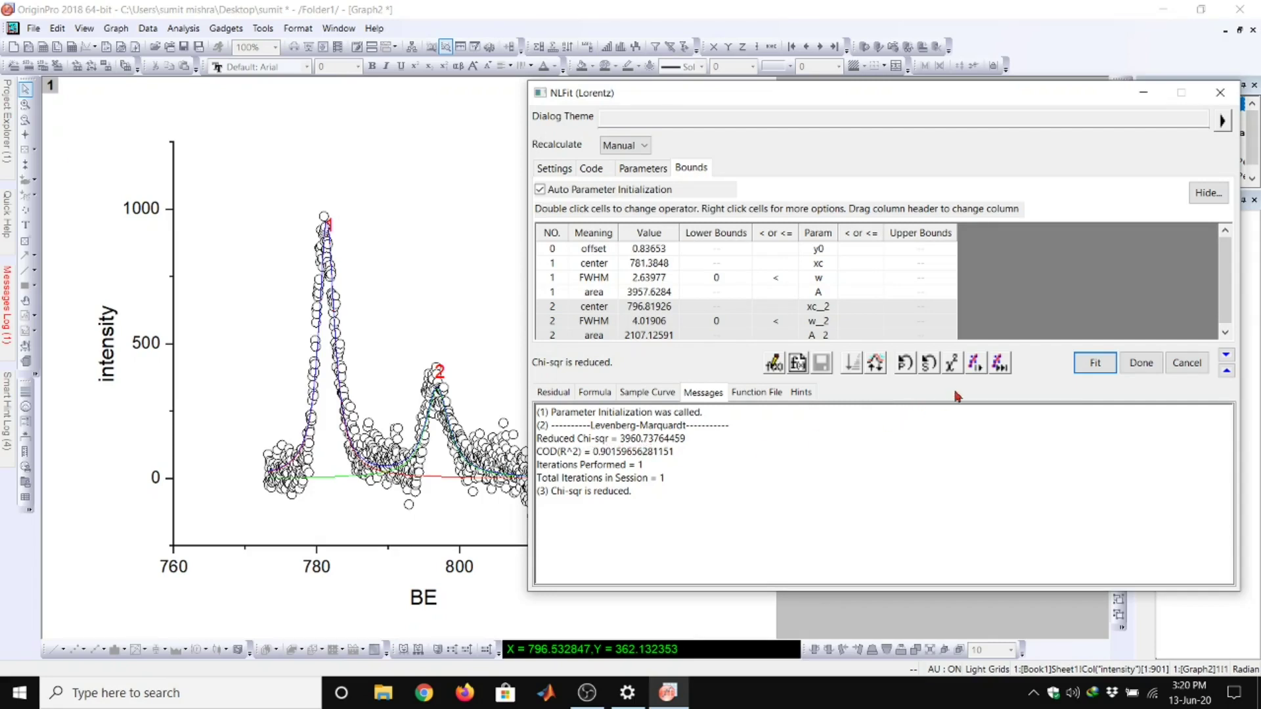
pyautogui.moveTo(922, 92)
pyautogui.mouseDown()
pyautogui.moveTo(967, 97)
pyautogui.moveTo(953, 81)
pyautogui.mouseUp()
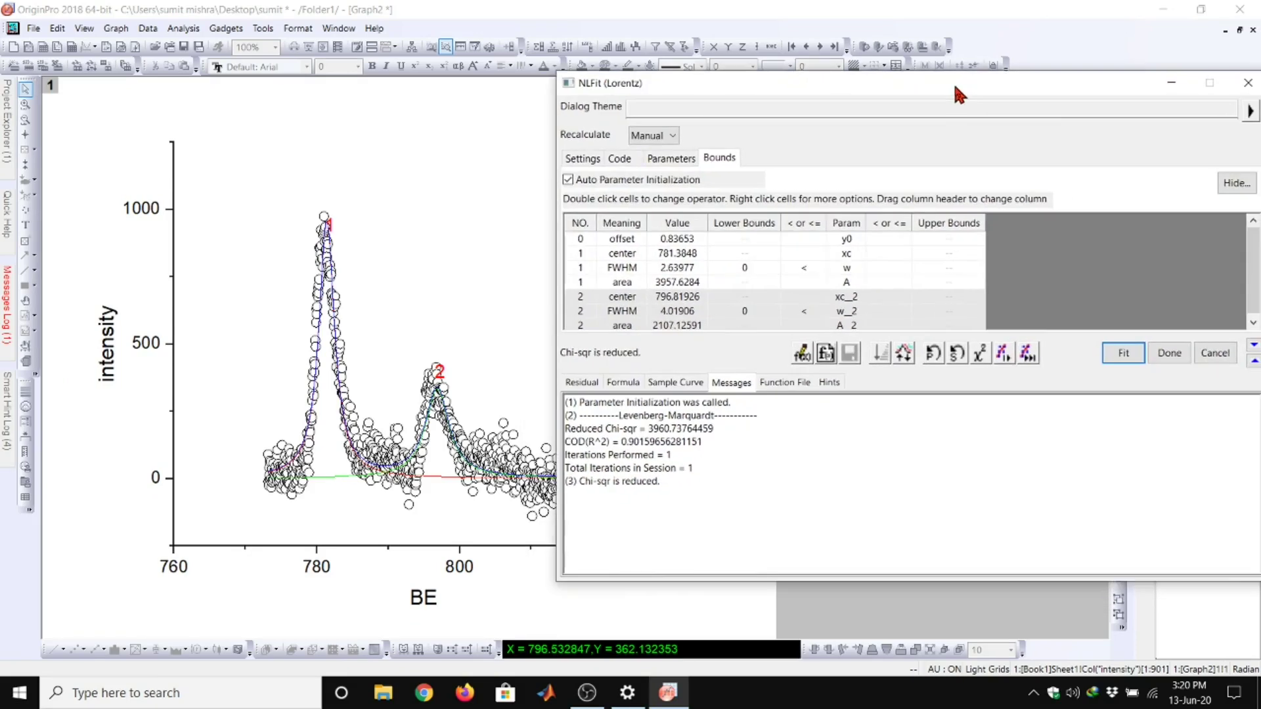
# Iterate the Lorentz fit to convergence (reduced chi-square 3721.43, R² 0.908) and close NLFit
pyautogui.click(1005, 355)
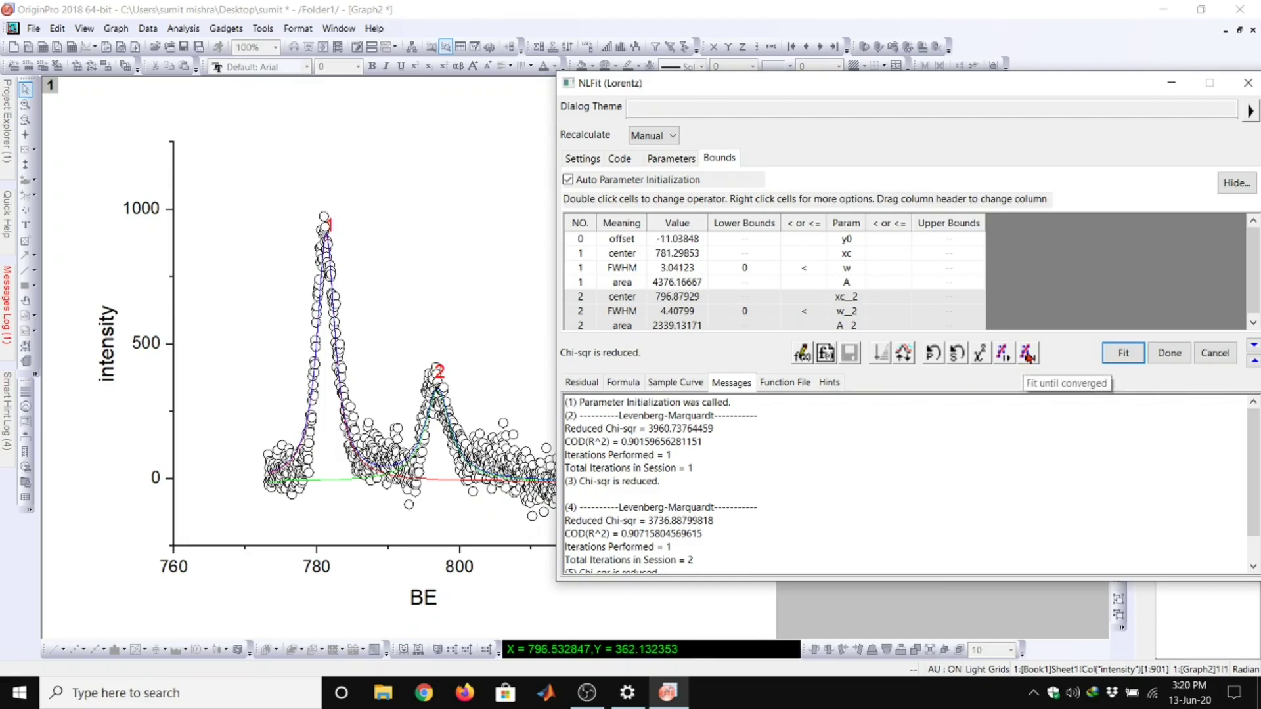
pyautogui.click(1028, 355)
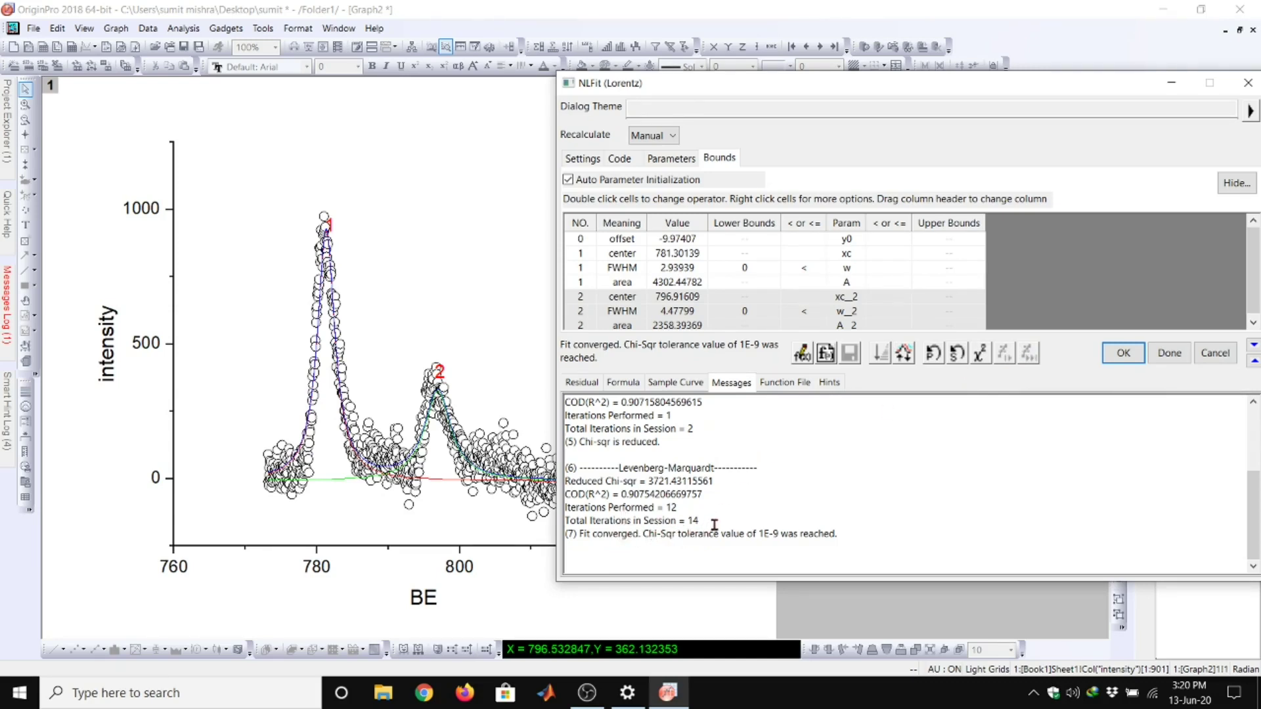
pyautogui.click(1168, 353)
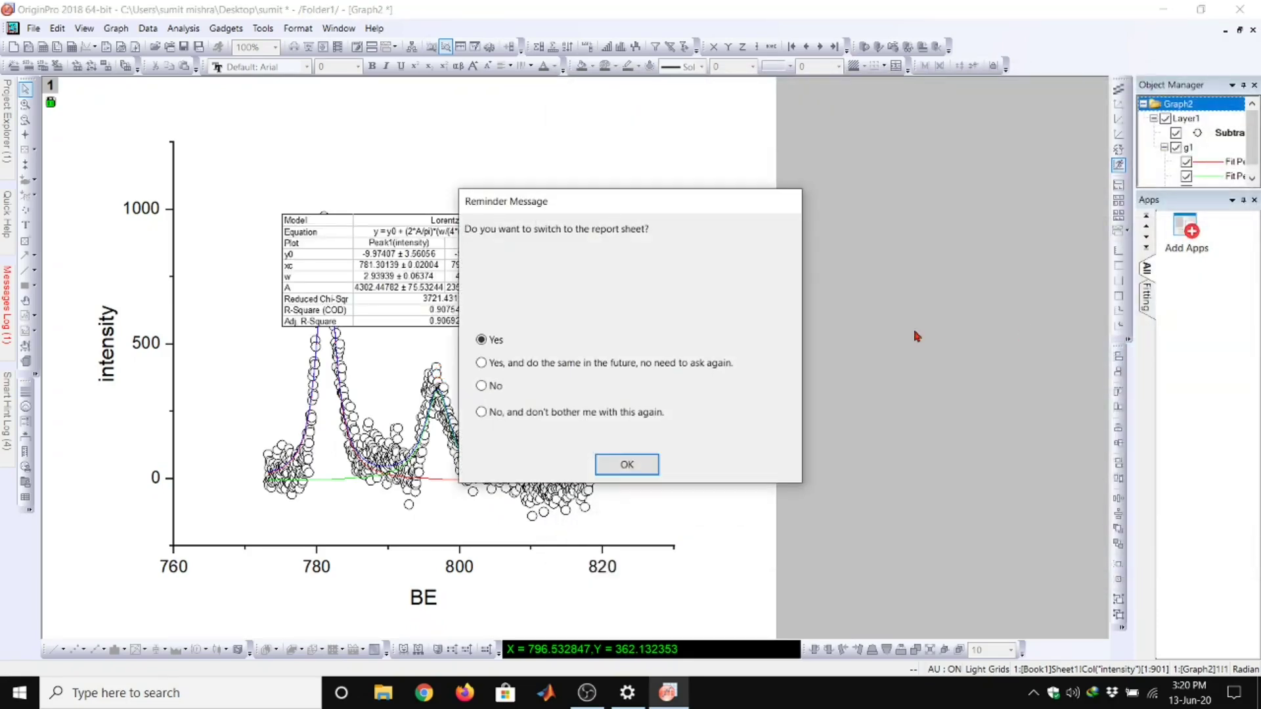
# Switch to the fit report sheet and open its Fitted Curves Plot as the FitLine graph
pyautogui.click(649, 464)
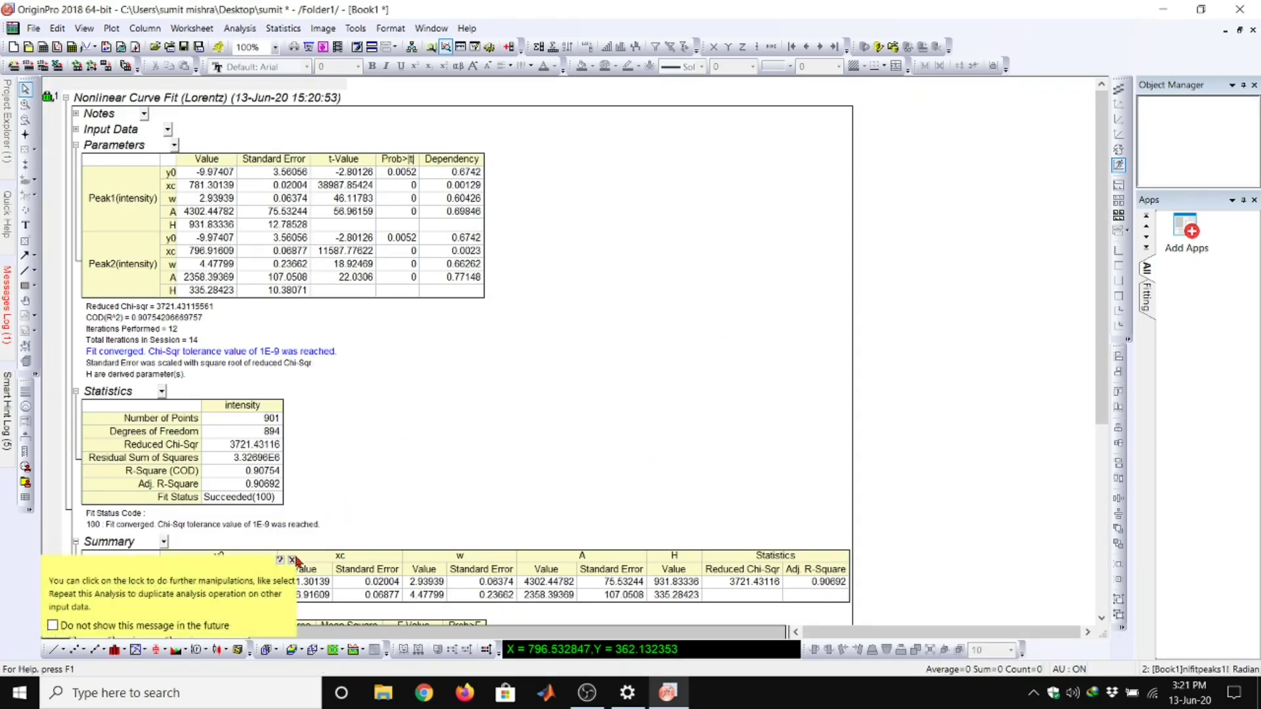
pyautogui.click(291, 560)
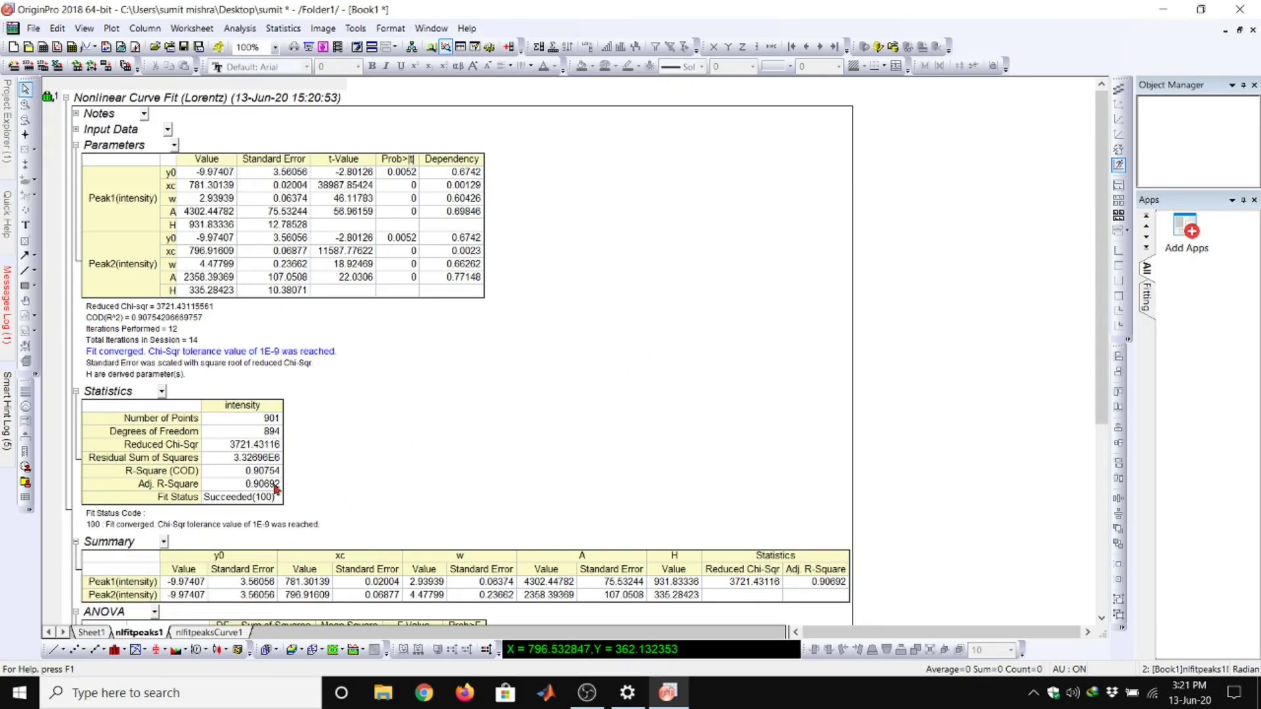
pyautogui.scroll(-1, 296, 463)
pyautogui.scroll(-1, 296, 463)
pyautogui.scroll(-2, 296, 463)
pyautogui.scroll(-1, 296, 463)
pyautogui.scroll(-1, 296, 463)
pyautogui.scroll(-1, 295, 463)
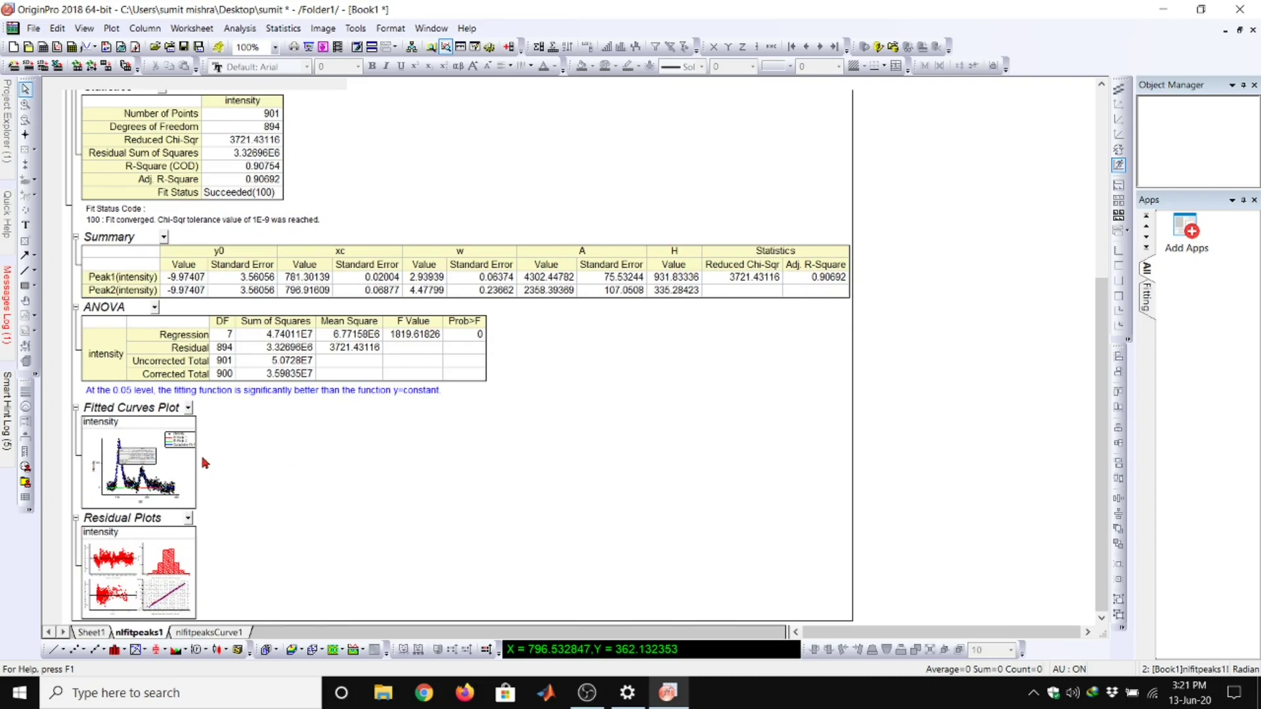
pyautogui.click(153, 445)
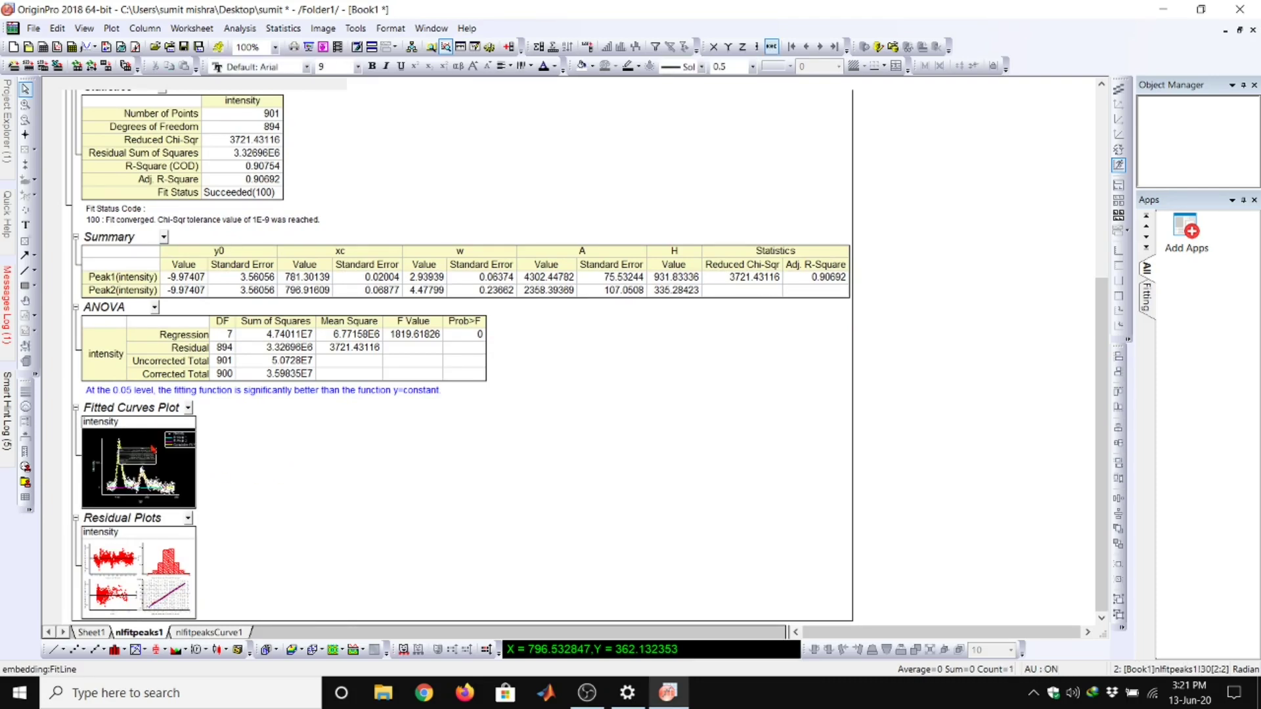
pyautogui.doubleClick(182, 470)
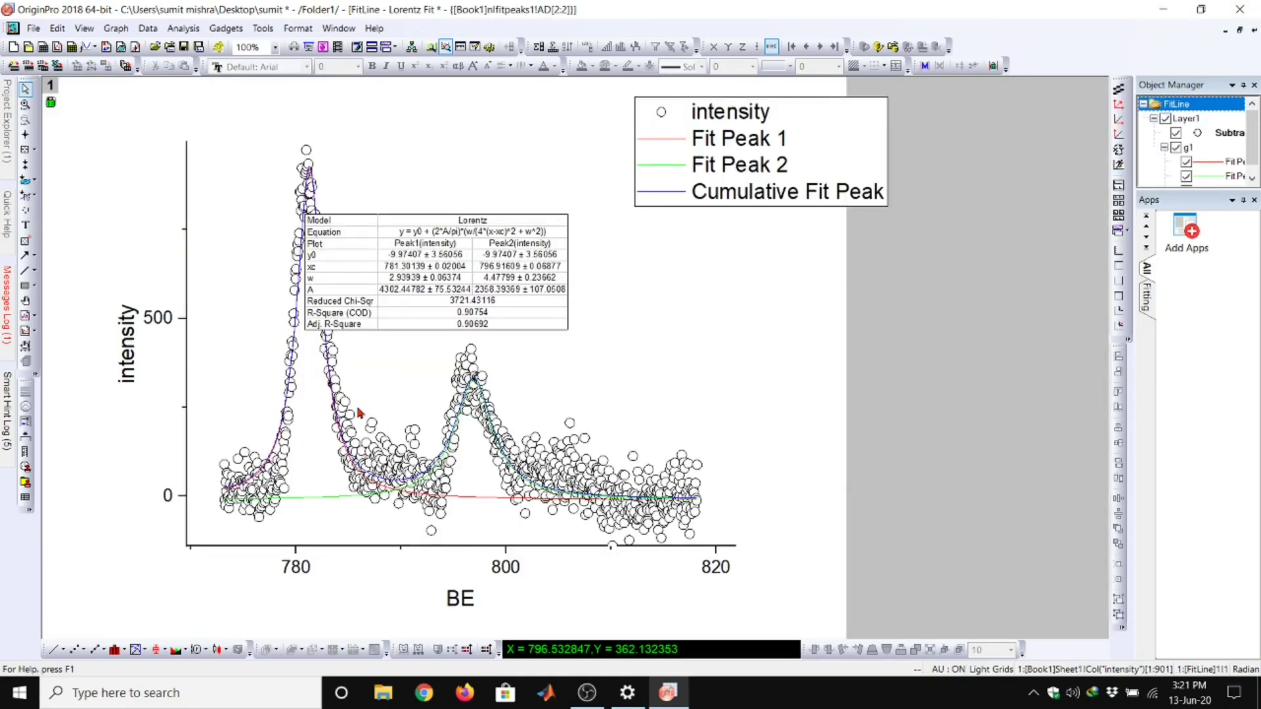
# Move the fit-results table to the upper right, just beneath the legend
pyautogui.moveTo(420, 227); pyautogui.dragTo(455, 116)
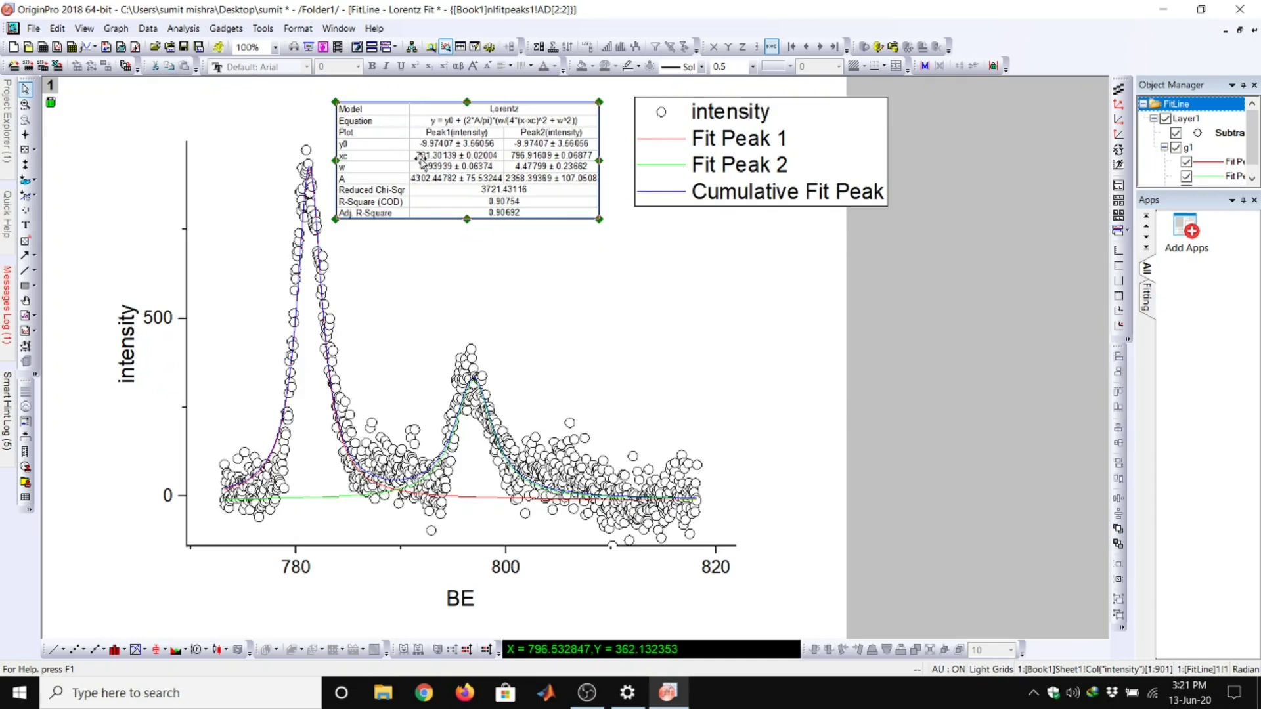
pyautogui.click(415, 103)
pyautogui.moveTo(415, 103); pyautogui.dragTo(409, 100)
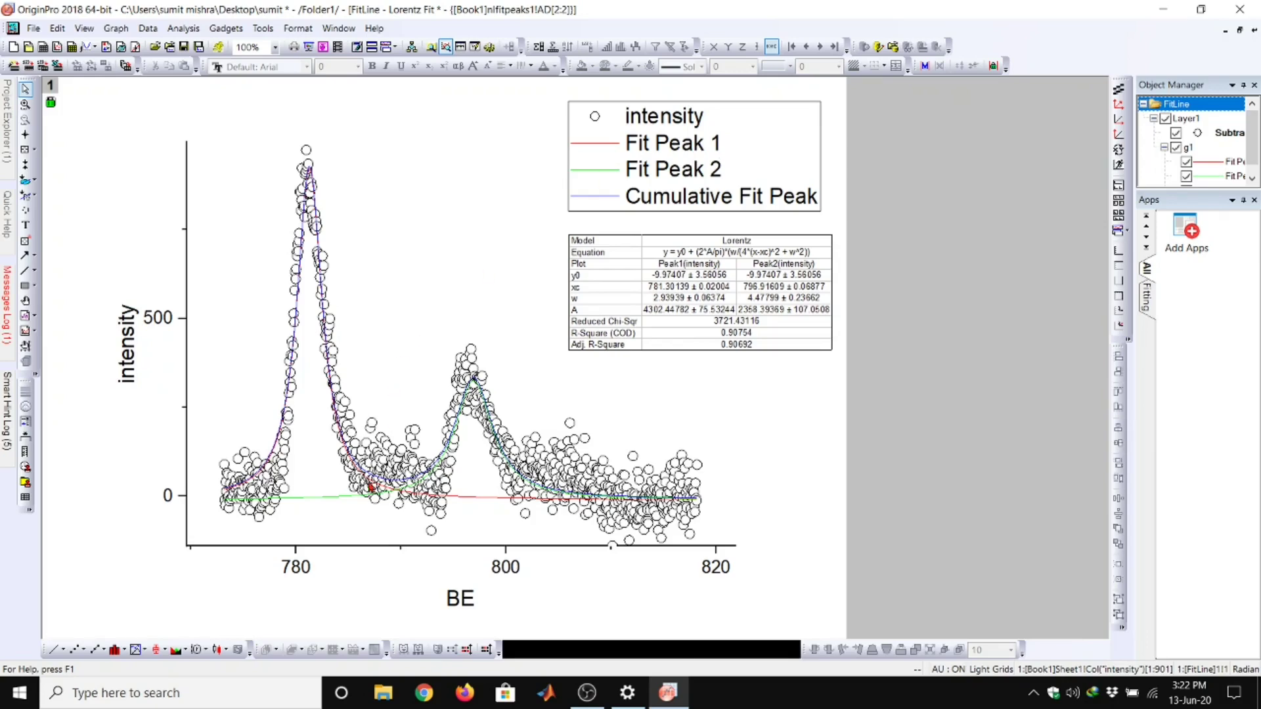
# Style Fit Peak 1 independently as a red line of width 3
pyautogui.doubleClick(346, 501)
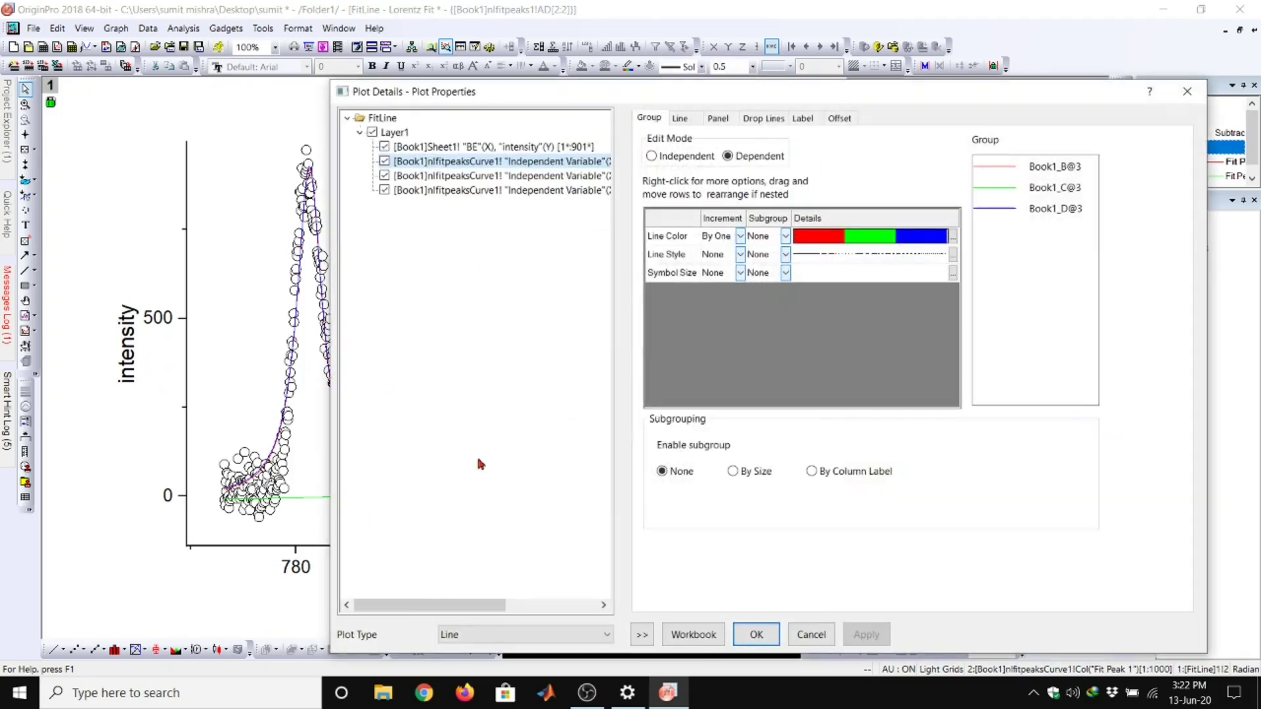
pyautogui.click(665, 160)
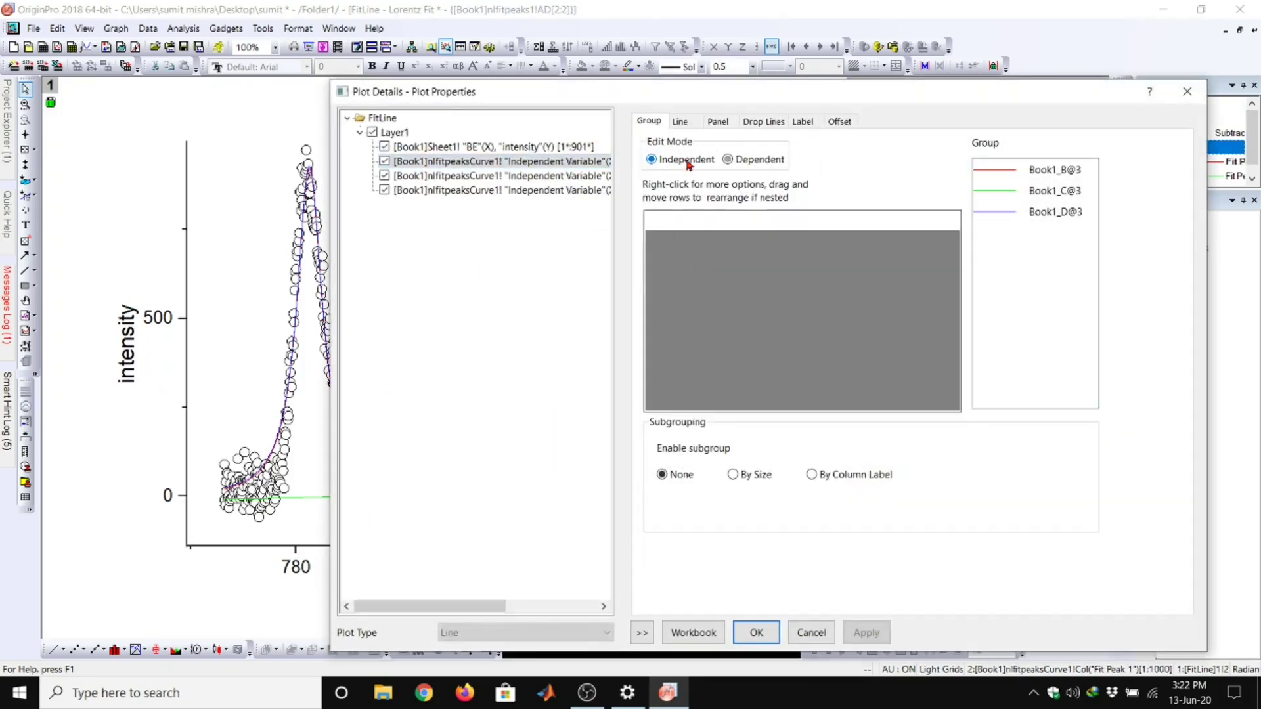
pyautogui.click(680, 121)
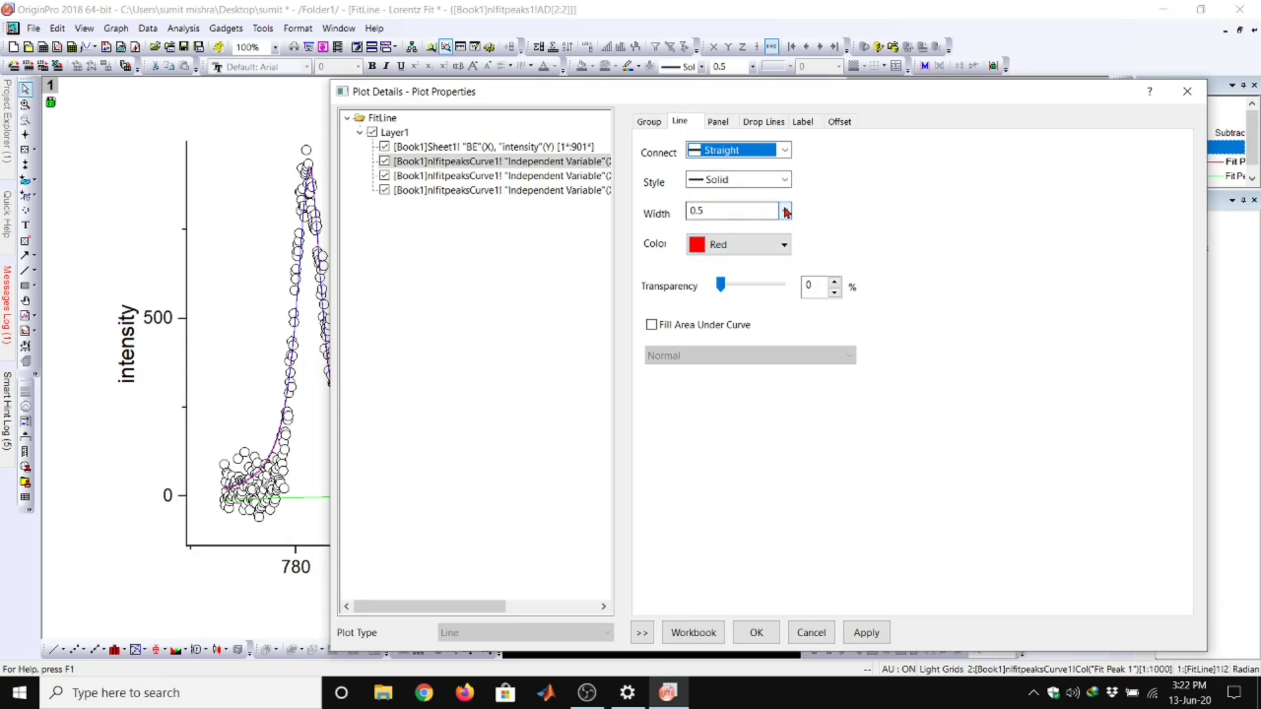
pyautogui.click(786, 212)
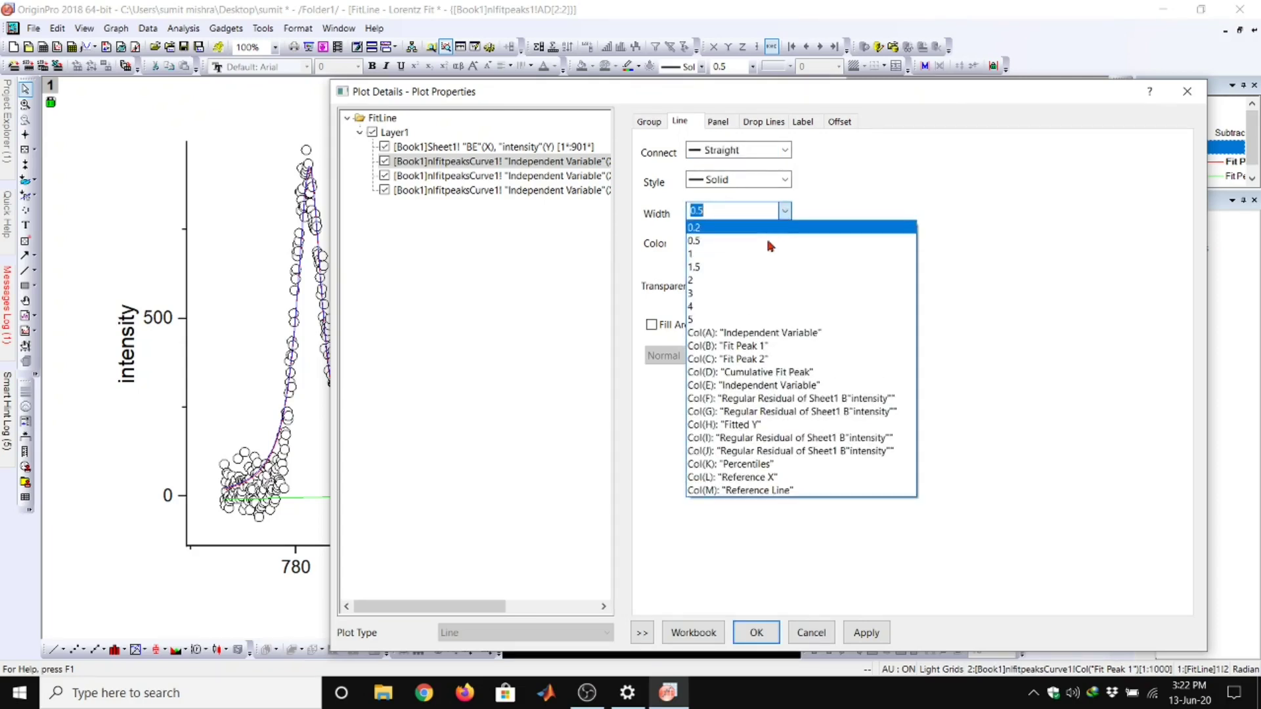
pyautogui.click(746, 293)
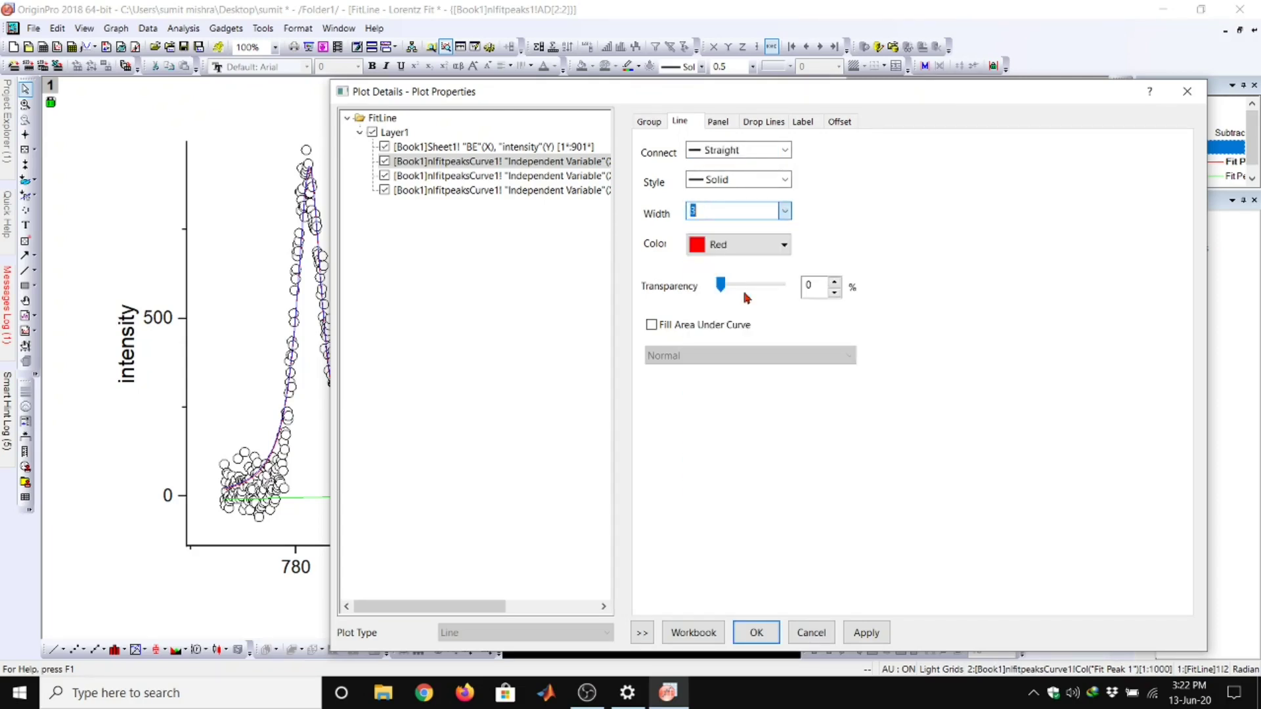
pyautogui.click(884, 636)
pyautogui.click(756, 633)
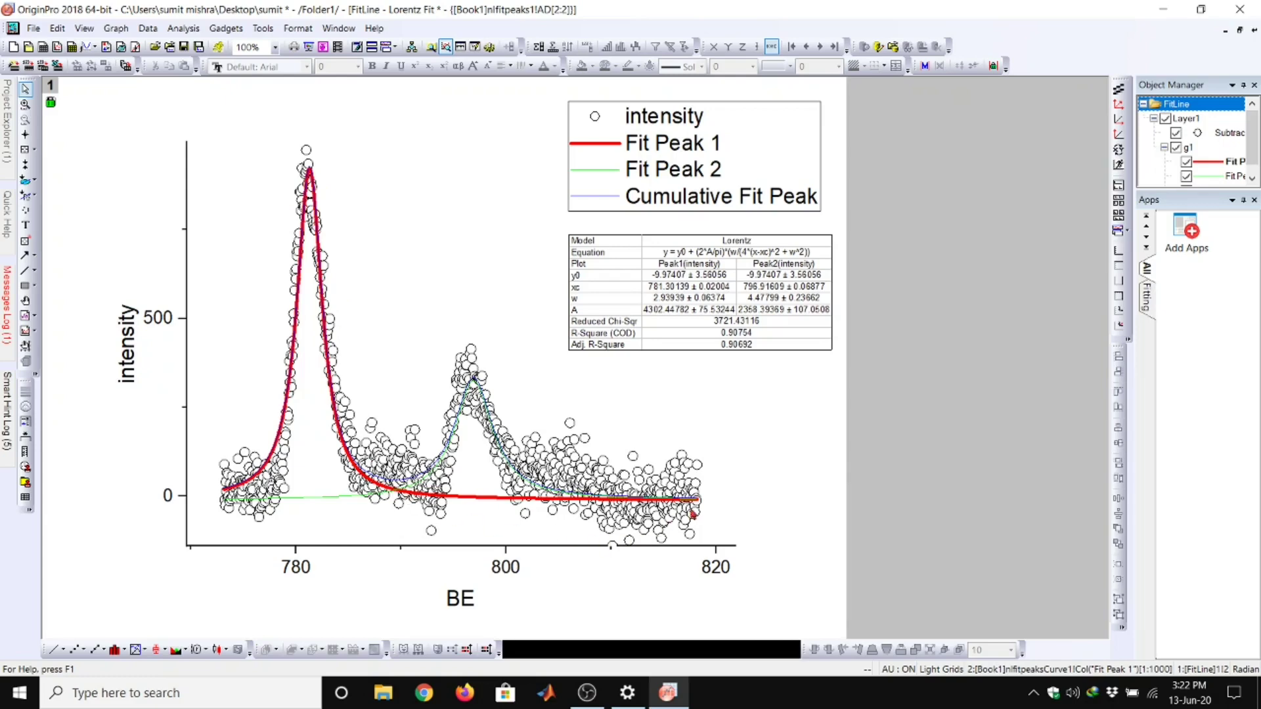
# Thicken the green Fit Peak 2 curve to line width 3 as well
pyautogui.doubleClick(365, 498)
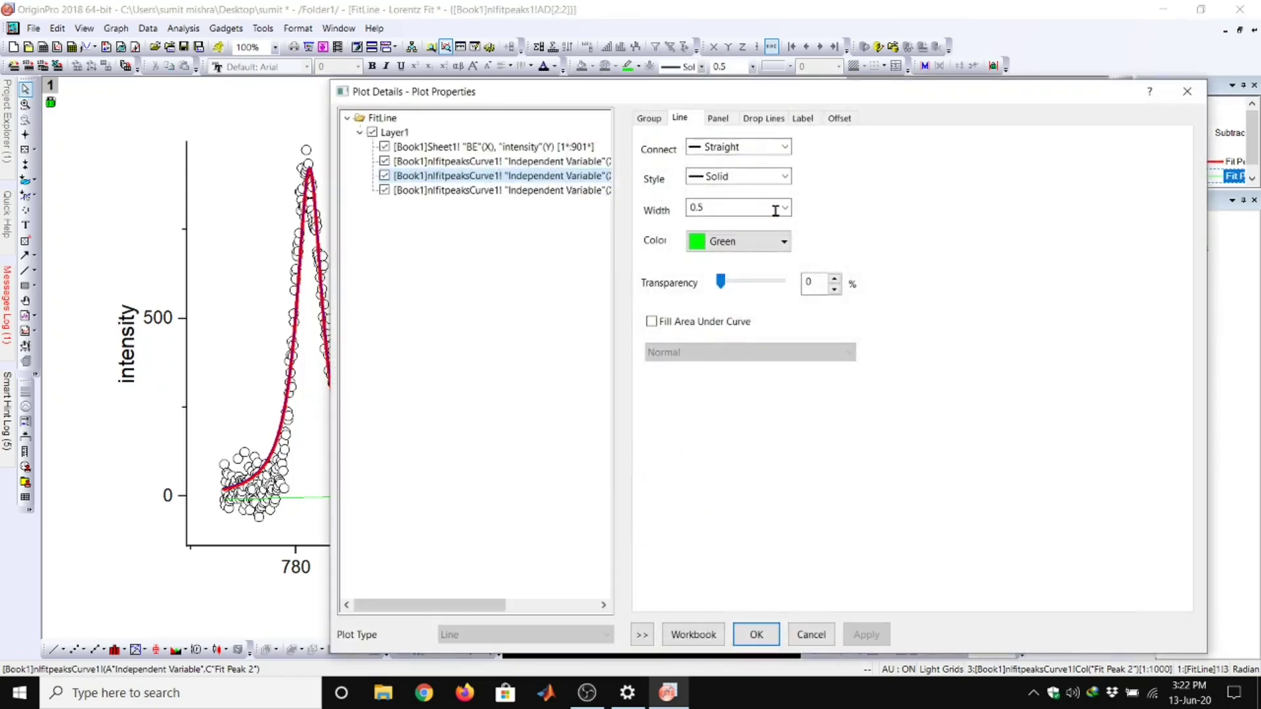
pyautogui.click(786, 209)
pyautogui.click(708, 275)
pyautogui.click(857, 636)
pyautogui.click(756, 635)
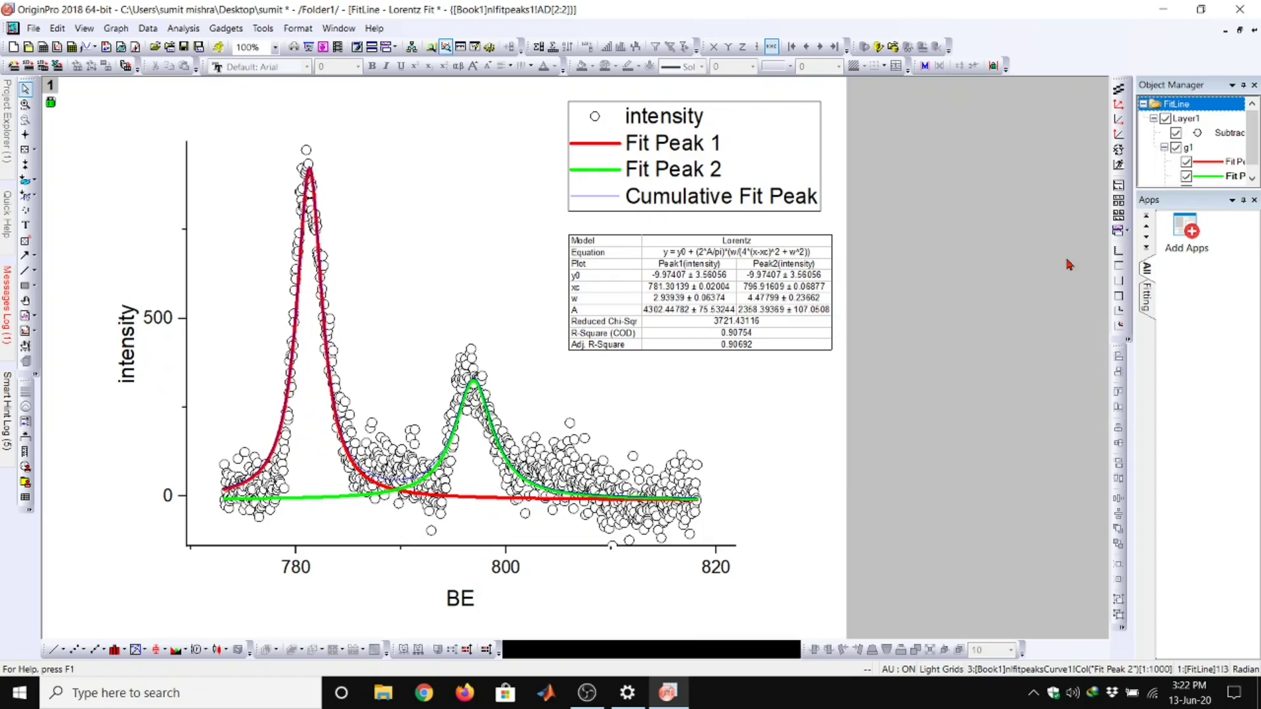
# Give the blue Cumulative Fit Peak curve a dotted line of width 4
pyautogui.doubleClick(578, 196)
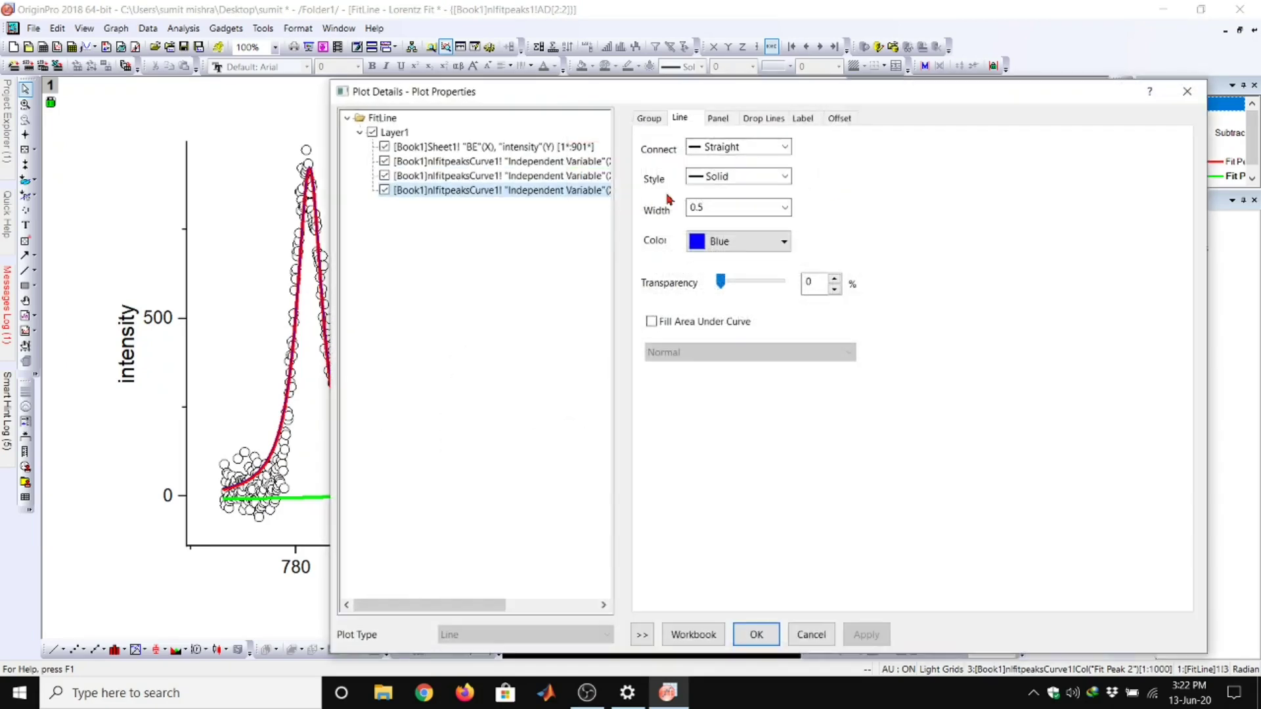
pyautogui.click(762, 248)
pyautogui.click(760, 207)
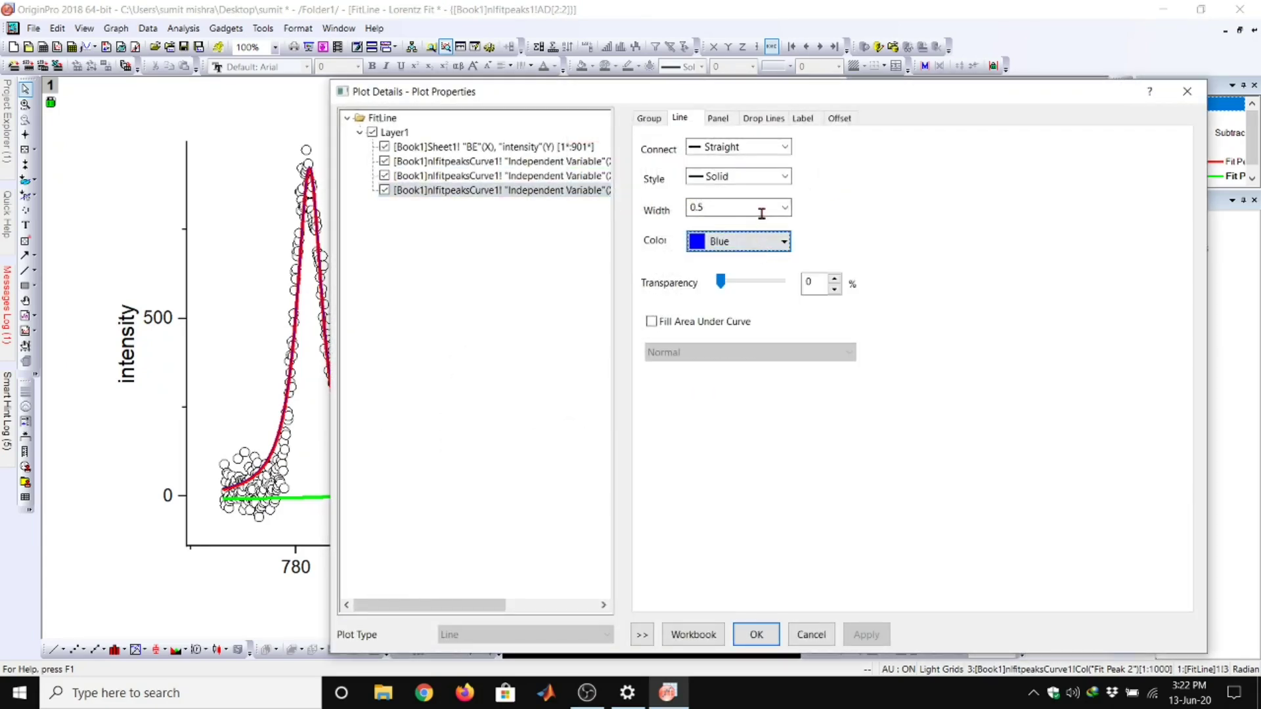
pyautogui.write('4')
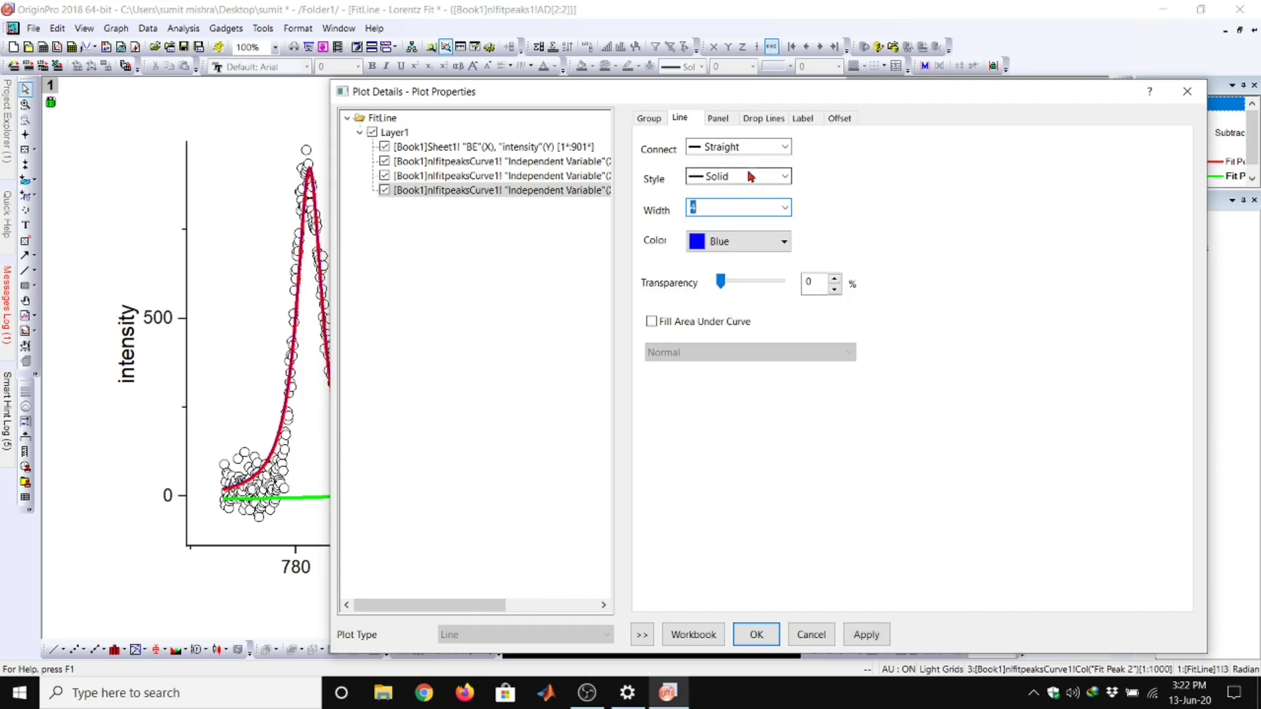
pyautogui.click(752, 175)
pyautogui.click(731, 221)
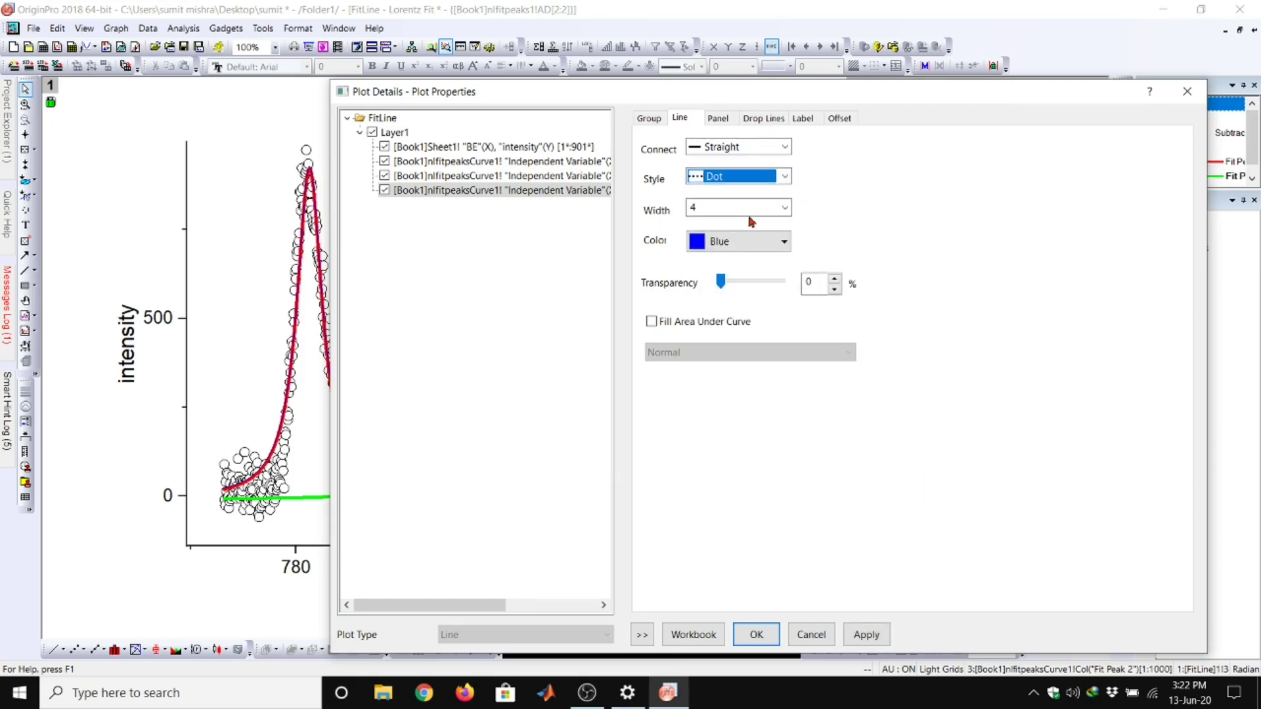
pyautogui.click(866, 632)
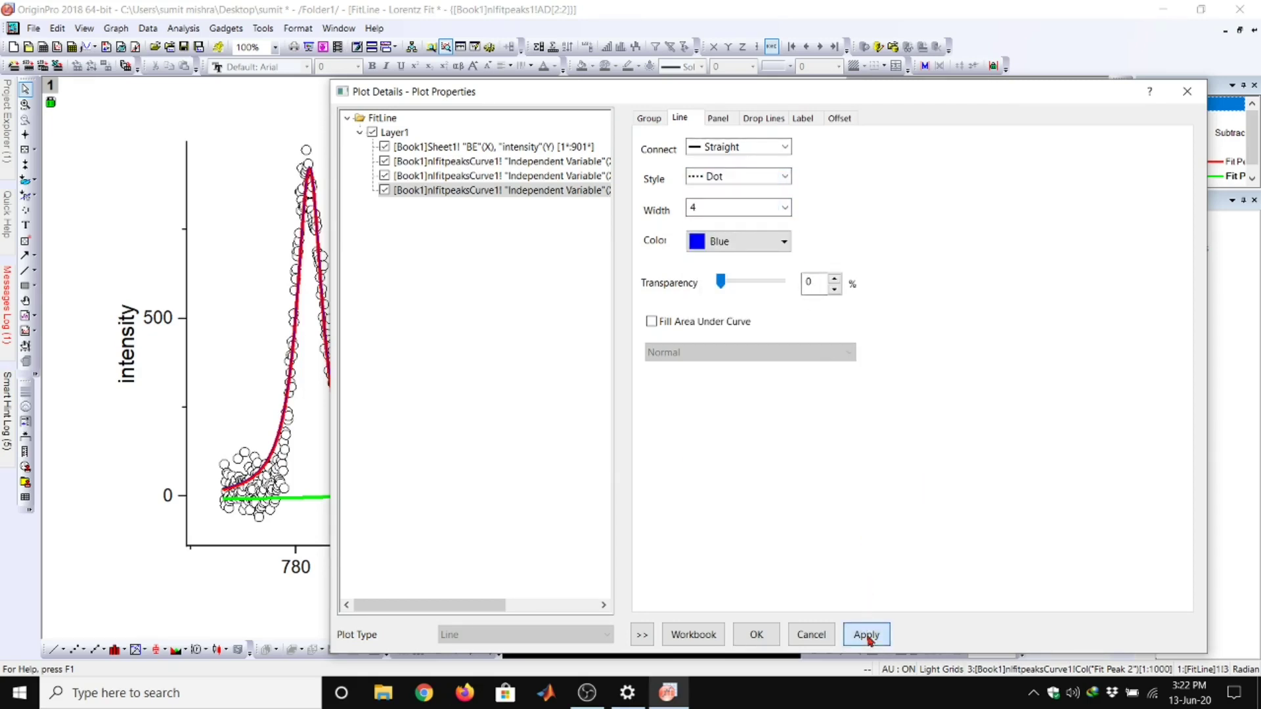
pyautogui.click(755, 635)
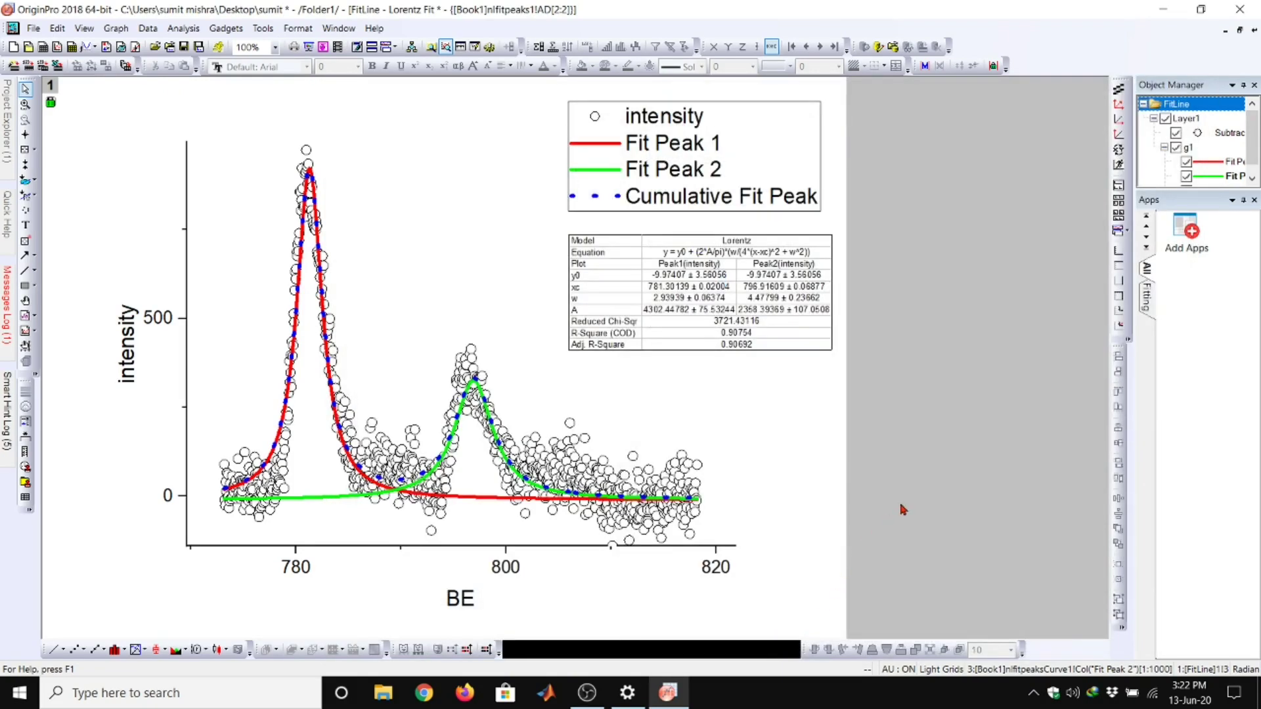